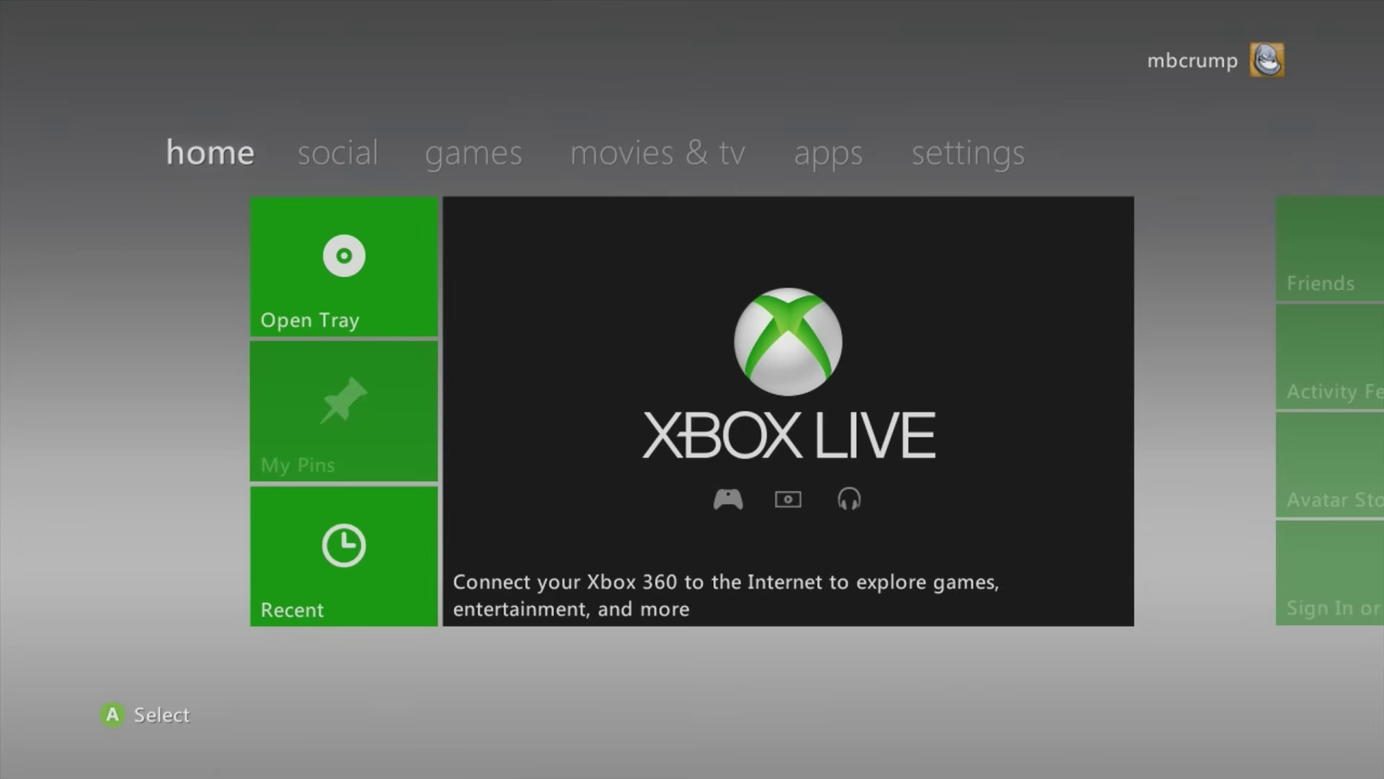
Highlight version 2.0.17559.0 in the Digiex thread title and scroll down to the How to install steps.
{"action": "key", "text": "Right"}
{"action": "key", "text": "Right"}
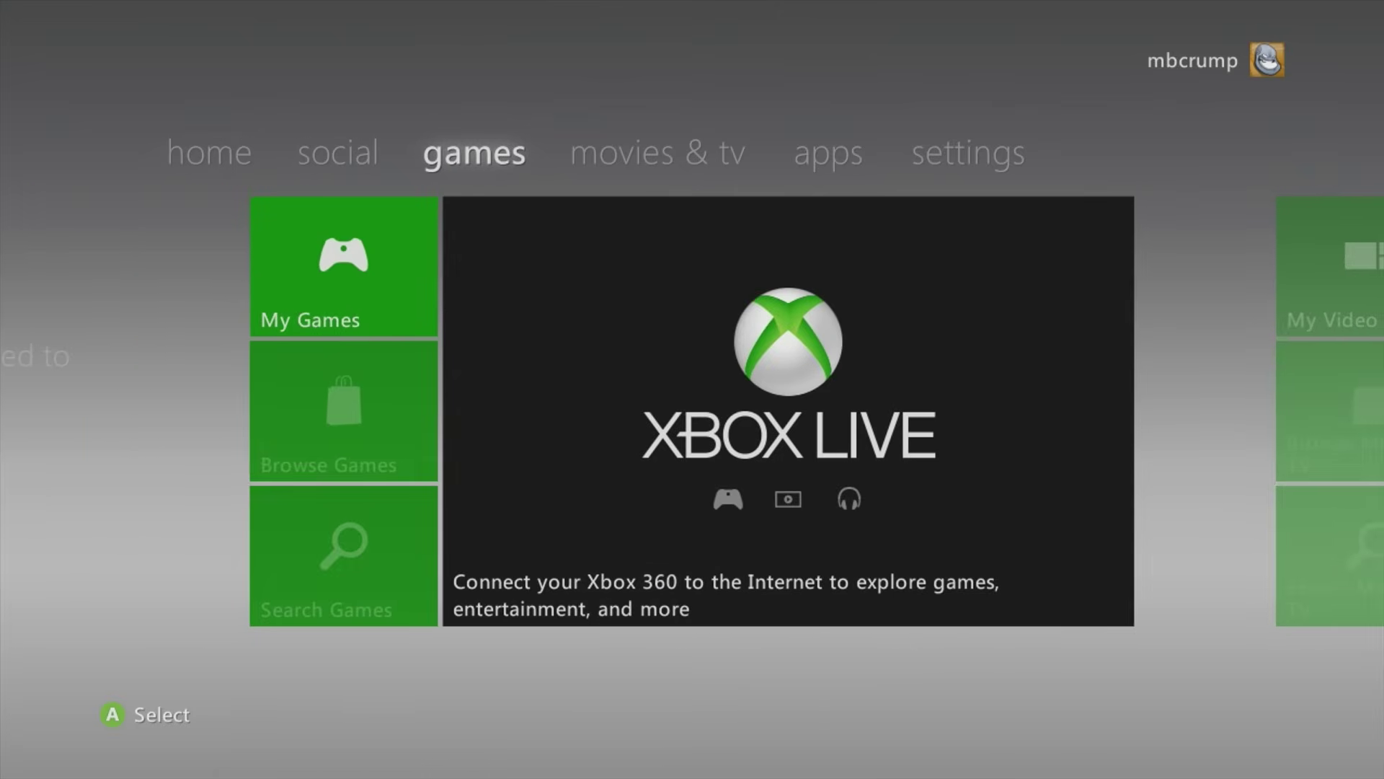
{"action": "key", "text": "Left"}
{"action": "key", "text": "Left"}
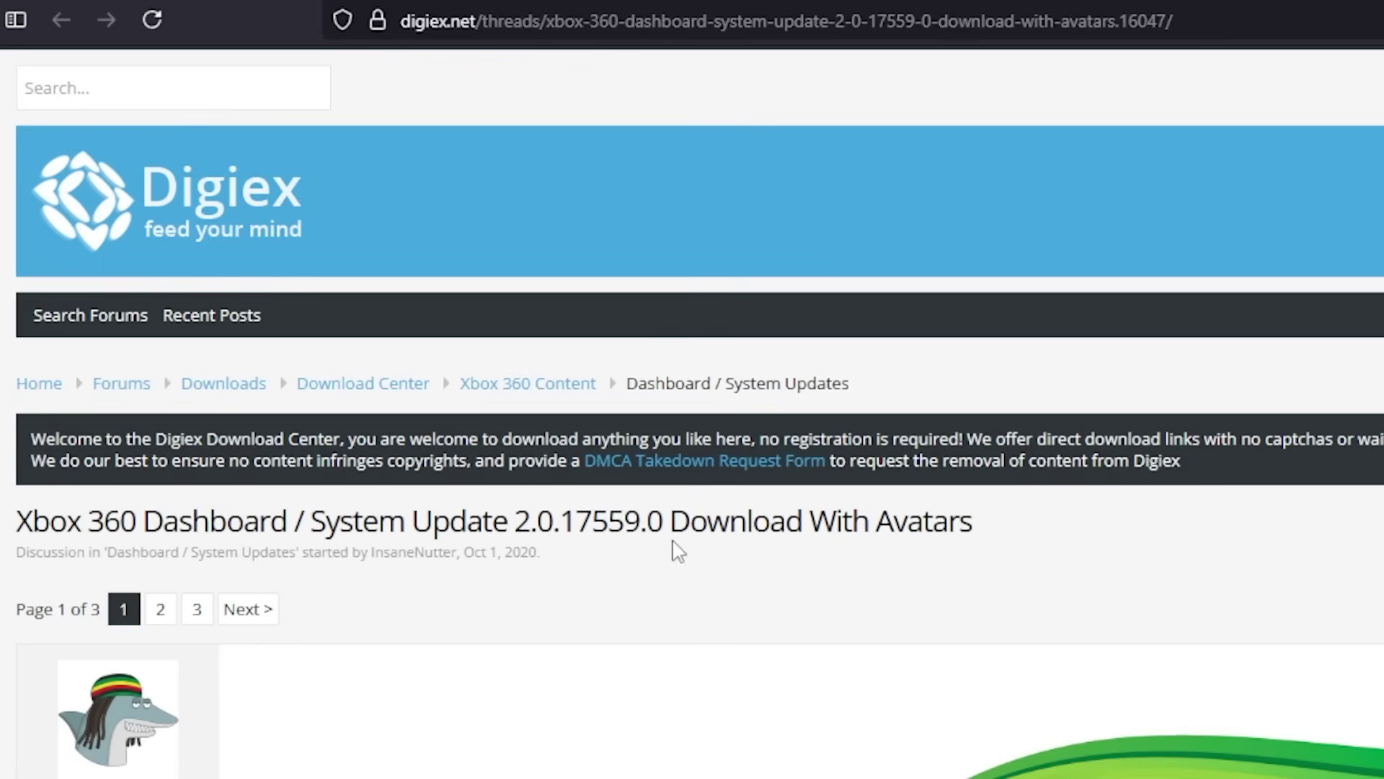
{"action": "left_click_drag", "start_coordinate": [516, 516], "coordinate": [666, 519]}
{"action": "left_click", "coordinate": [738, 526]}
{"action": "scroll", "coordinate": [849, 470], "scroll_direction": "down", "scroll_amount": 10}
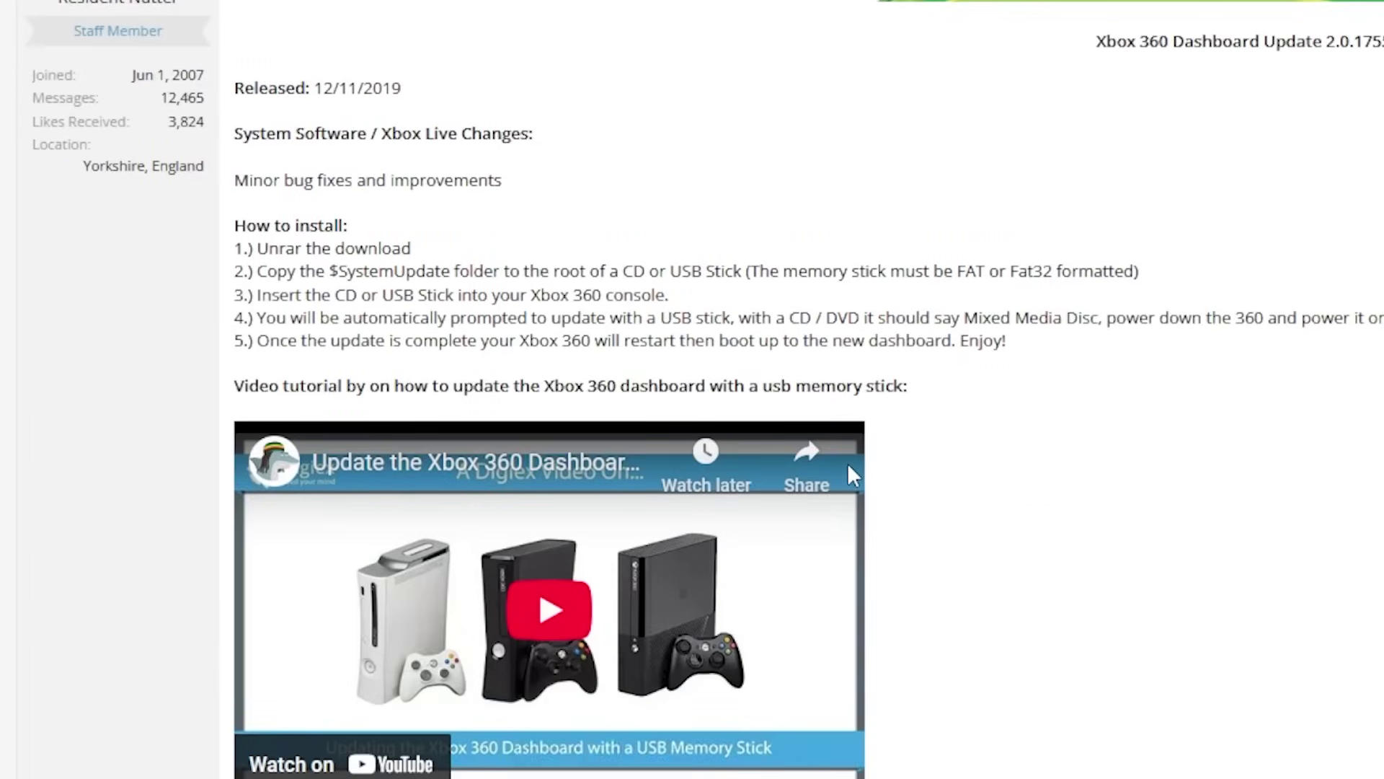
{"action": "scroll", "coordinate": [849, 469], "scroll_direction": "down", "scroll_amount": 2}
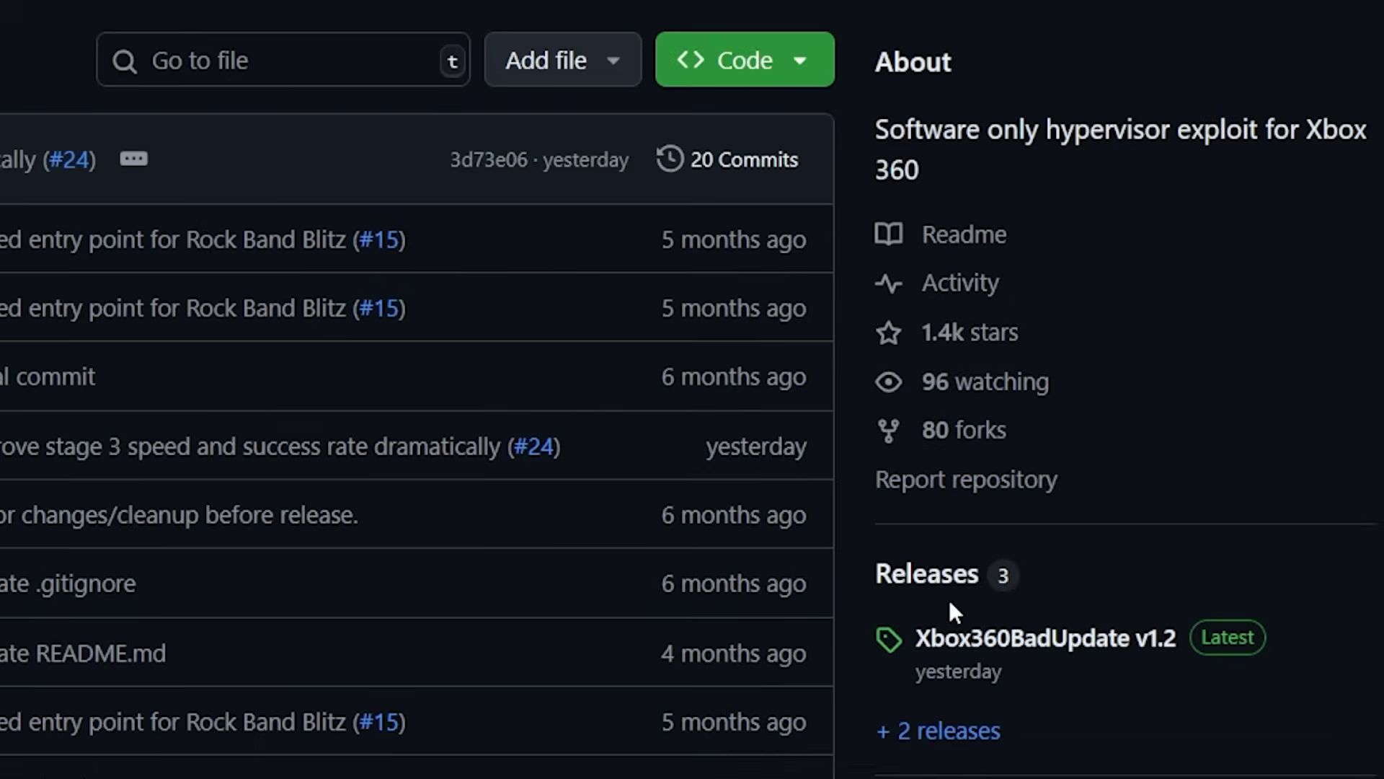
Open the Xbox360BadUpdate v1.2 release and scroll down to its four downloadable assets.
{"action": "left_click", "coordinate": [931, 577]}
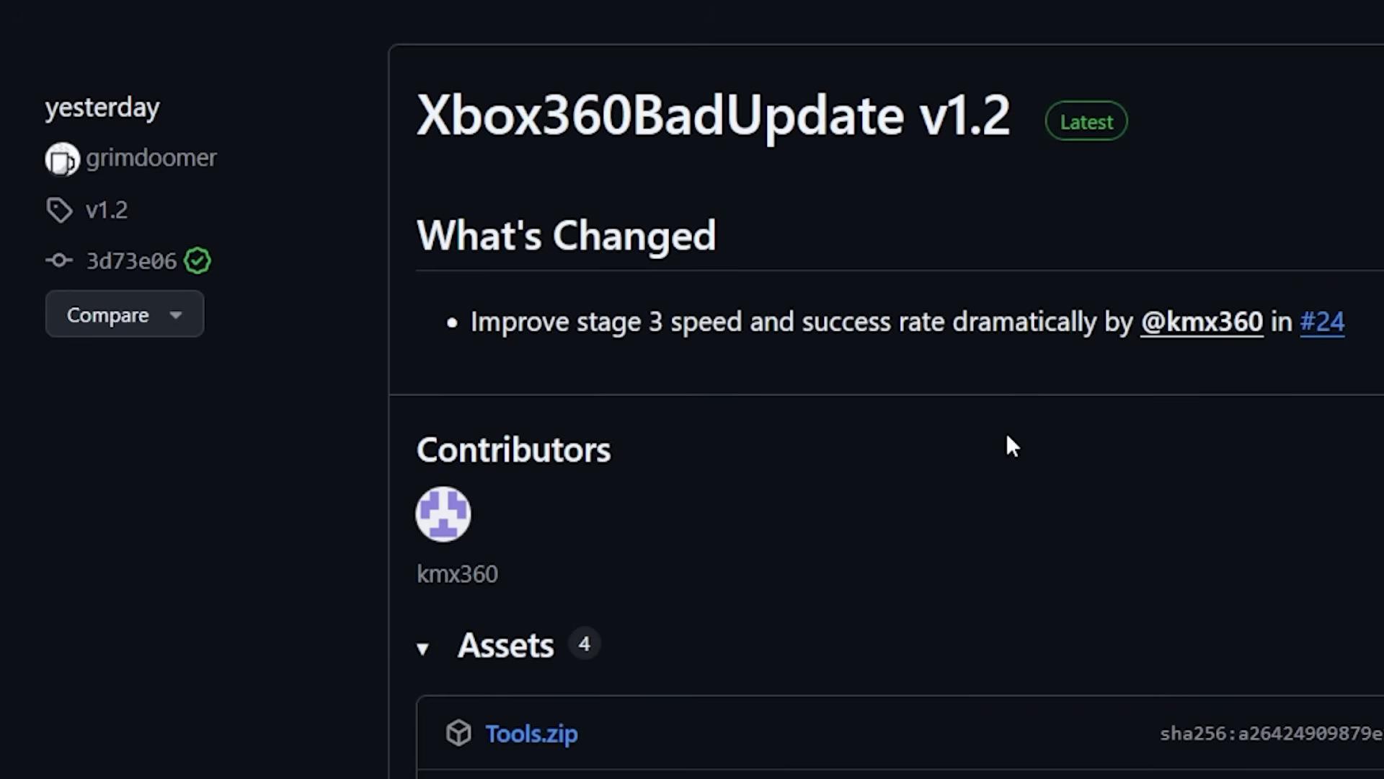
{"action": "scroll", "coordinate": [858, 627], "scroll_direction": "down", "scroll_amount": 2}
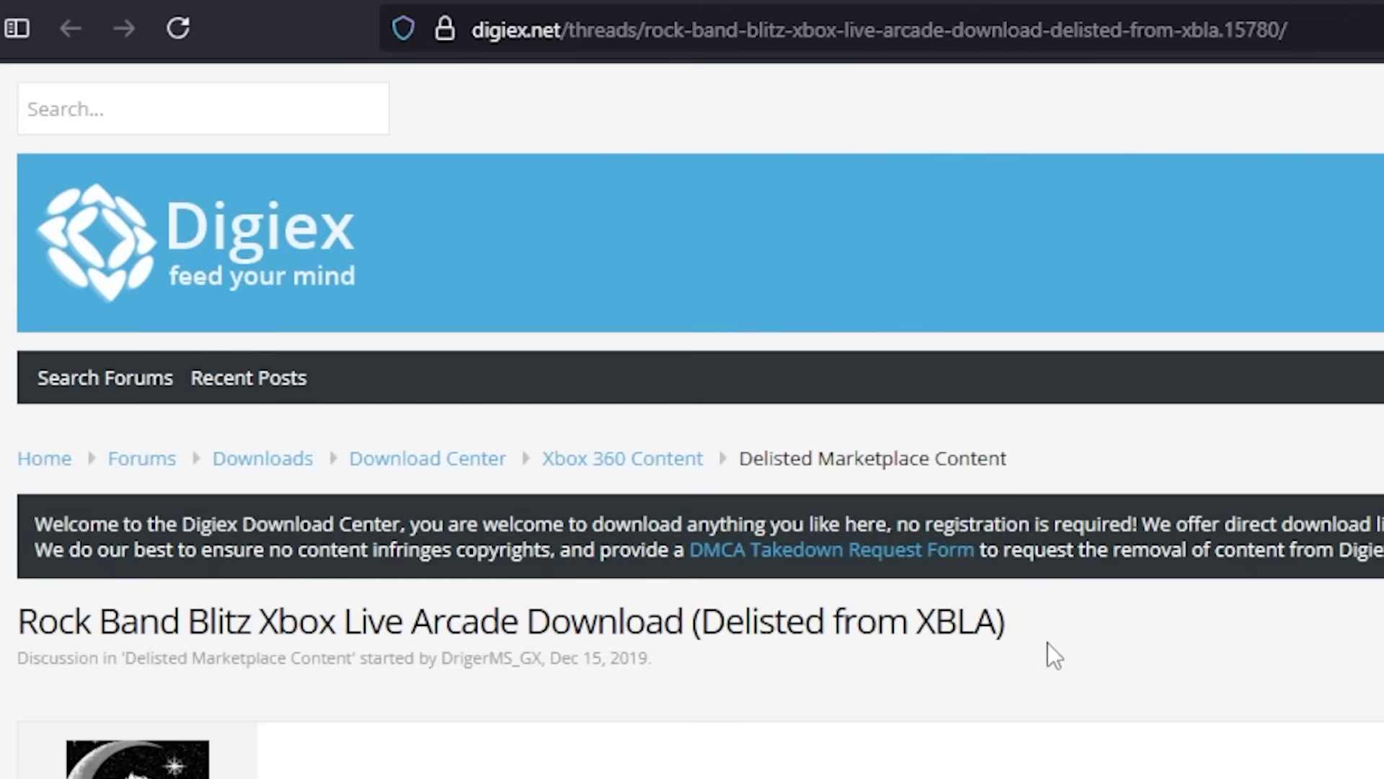
Scroll the Rock Band Blitz thread to bring its Download links into view.
{"action": "scroll", "coordinate": [1021, 696], "scroll_direction": "down", "scroll_amount": 10}
{"action": "scroll", "coordinate": [1009, 246], "scroll_direction": "up", "scroll_amount": 4}
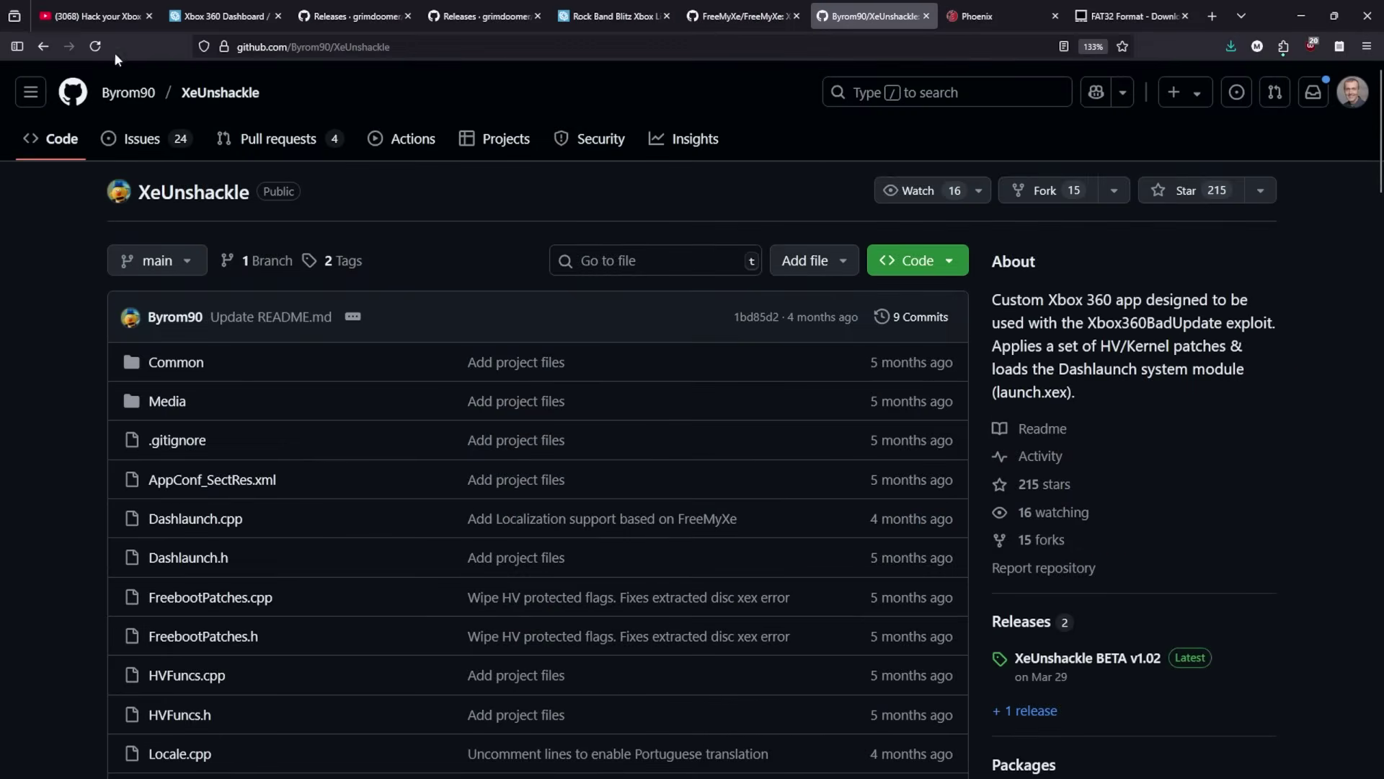
Switch to the Rock Band Blitz video and FreeMyXe repository pages and read the FreeMyXe README.
{"action": "left_click", "coordinate": [101, 16]}
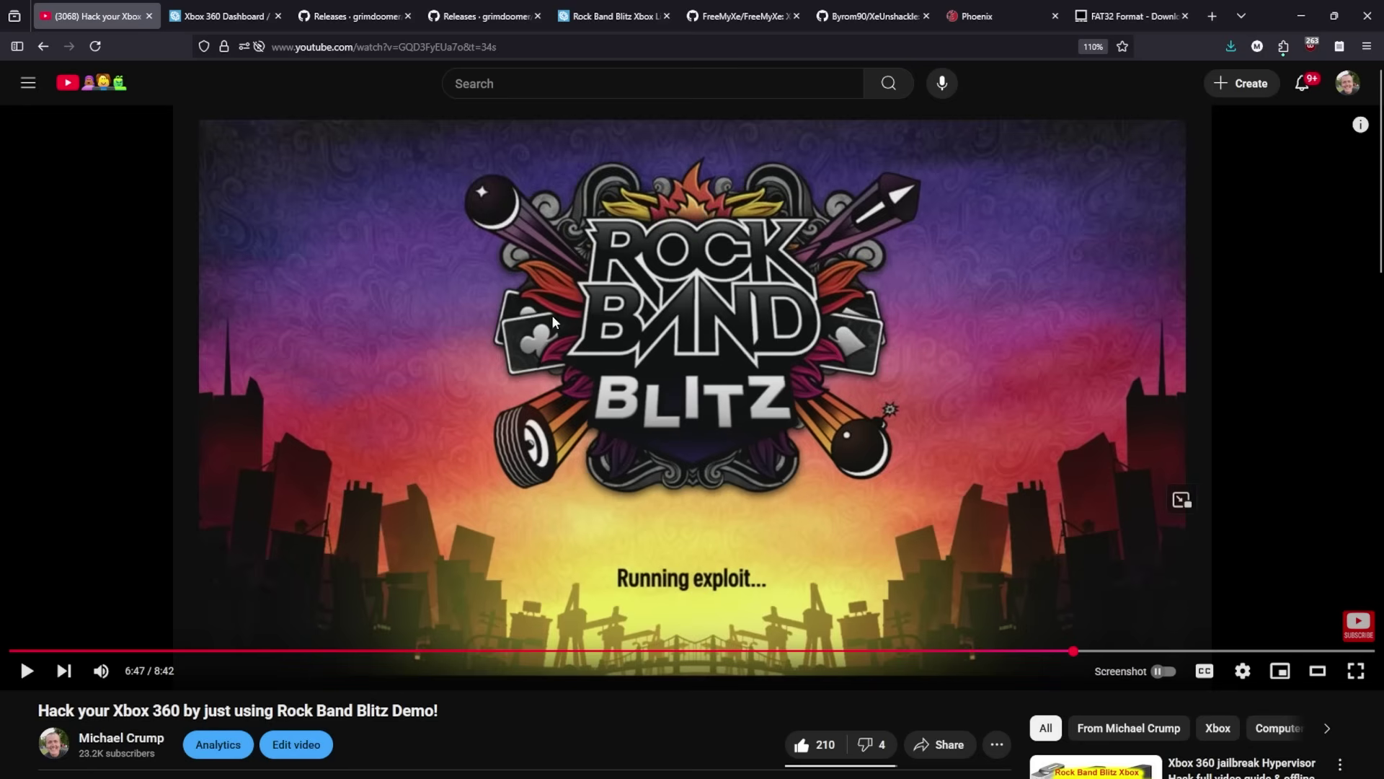
{"action": "left_click", "coordinate": [774, 15]}
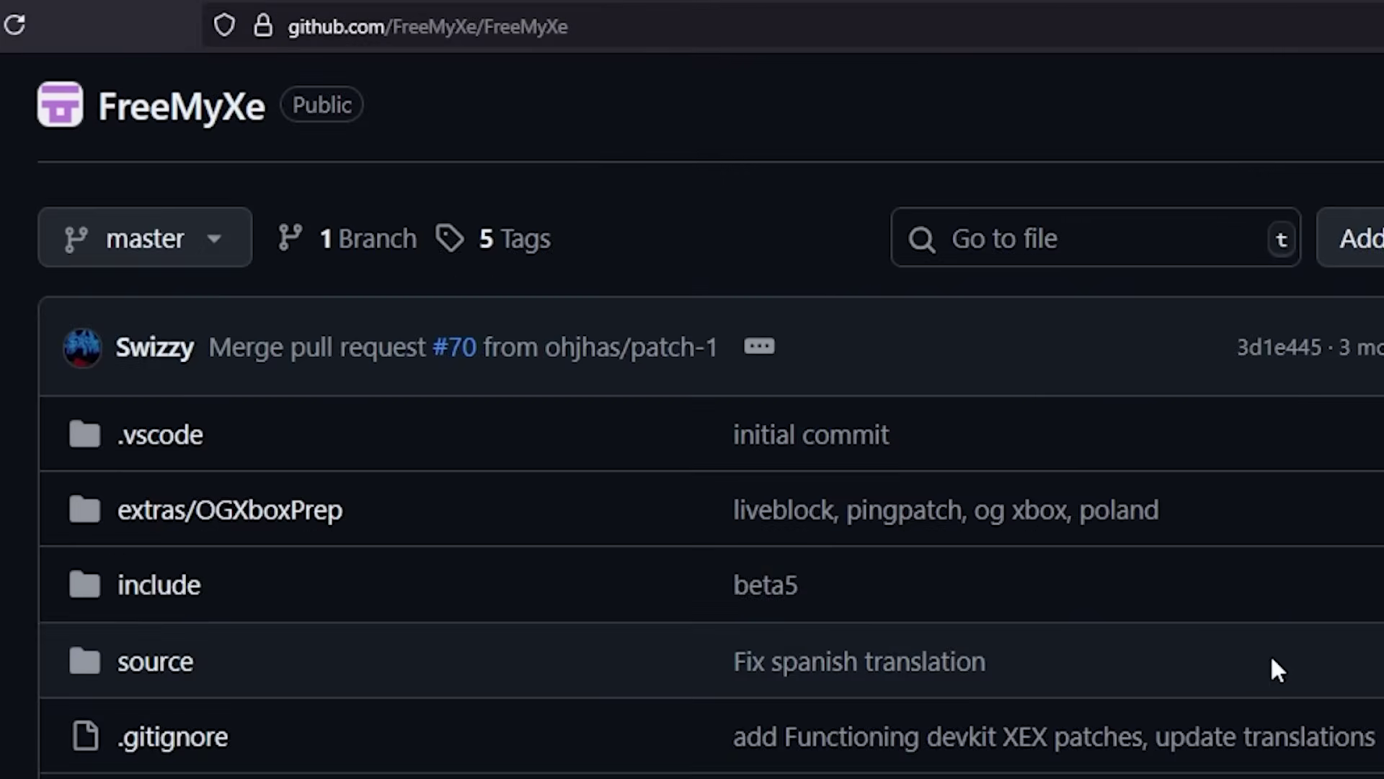
{"action": "scroll", "coordinate": [647, 393], "scroll_direction": "up", "scroll_amount": 3}
{"action": "scroll", "coordinate": [1215, 769], "scroll_direction": "down", "scroll_amount": 12}
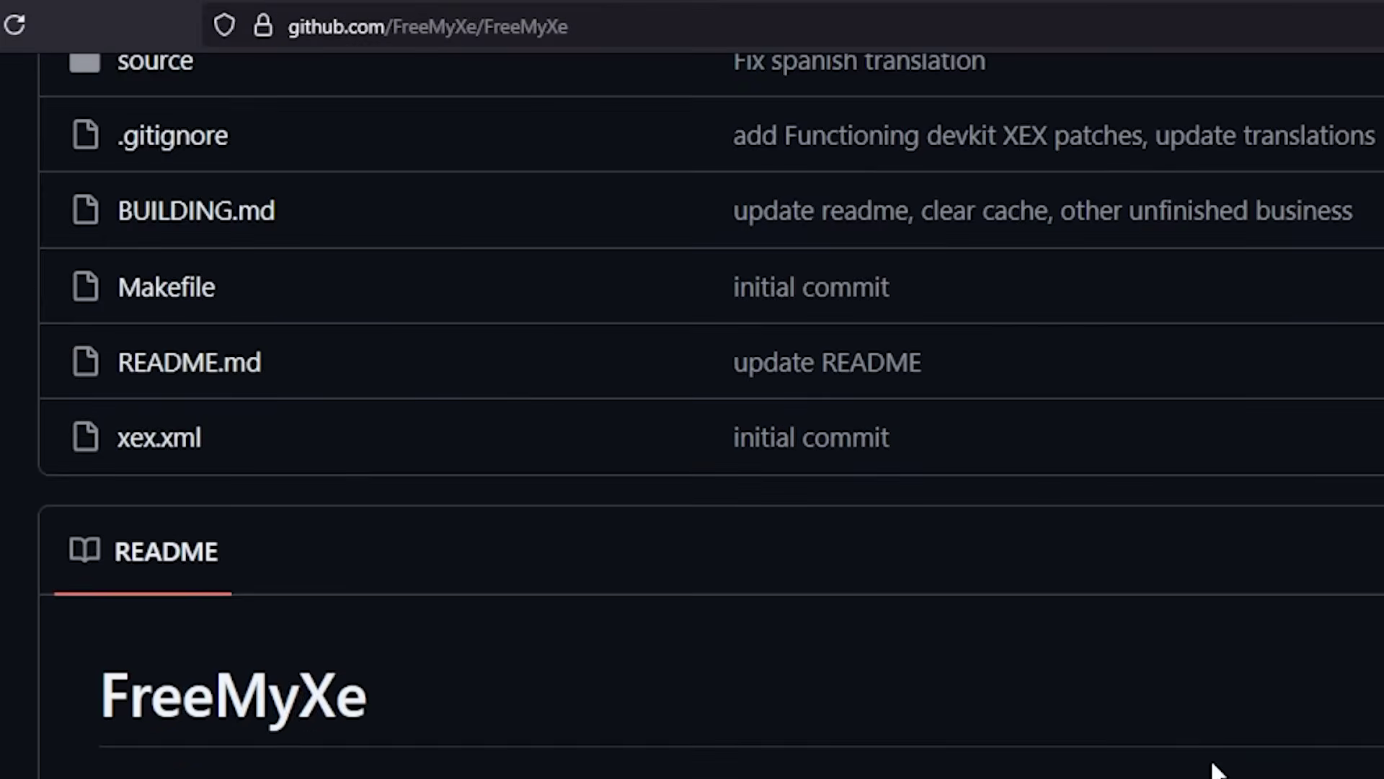
{"action": "scroll", "coordinate": [1215, 769], "scroll_direction": "down", "scroll_amount": 5}
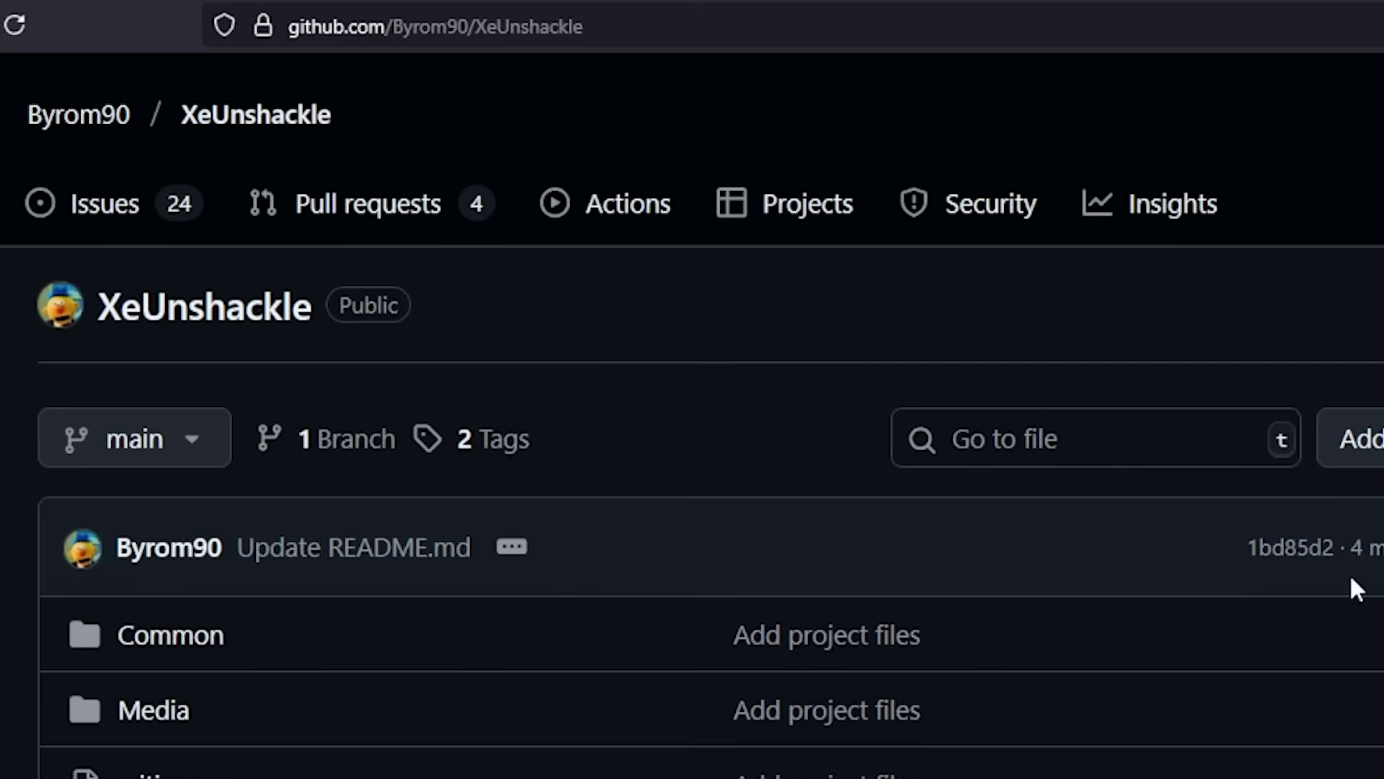
{"action": "scroll", "coordinate": [950, 725], "scroll_direction": "down", "scroll_amount": 15}
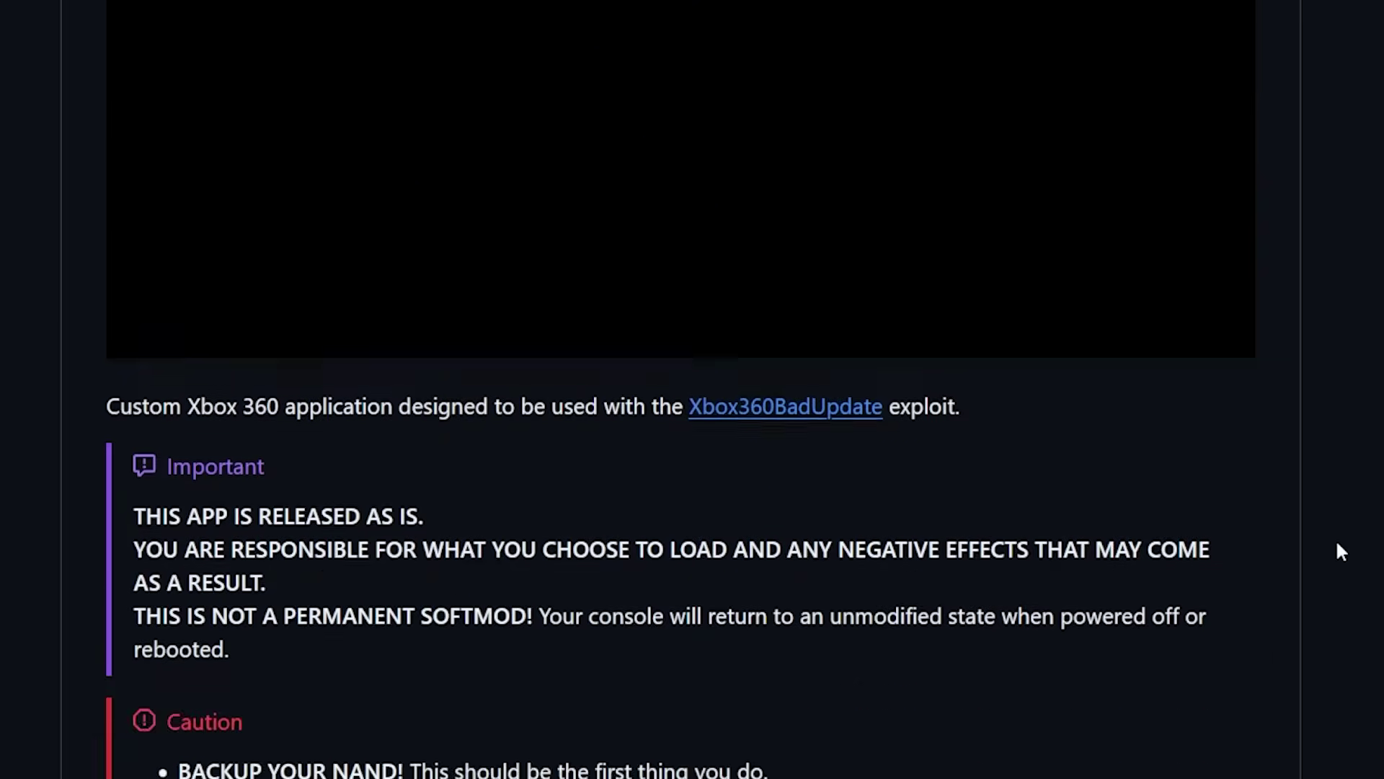
{"action": "scroll", "coordinate": [1335, 538], "scroll_direction": "down", "scroll_amount": 3}
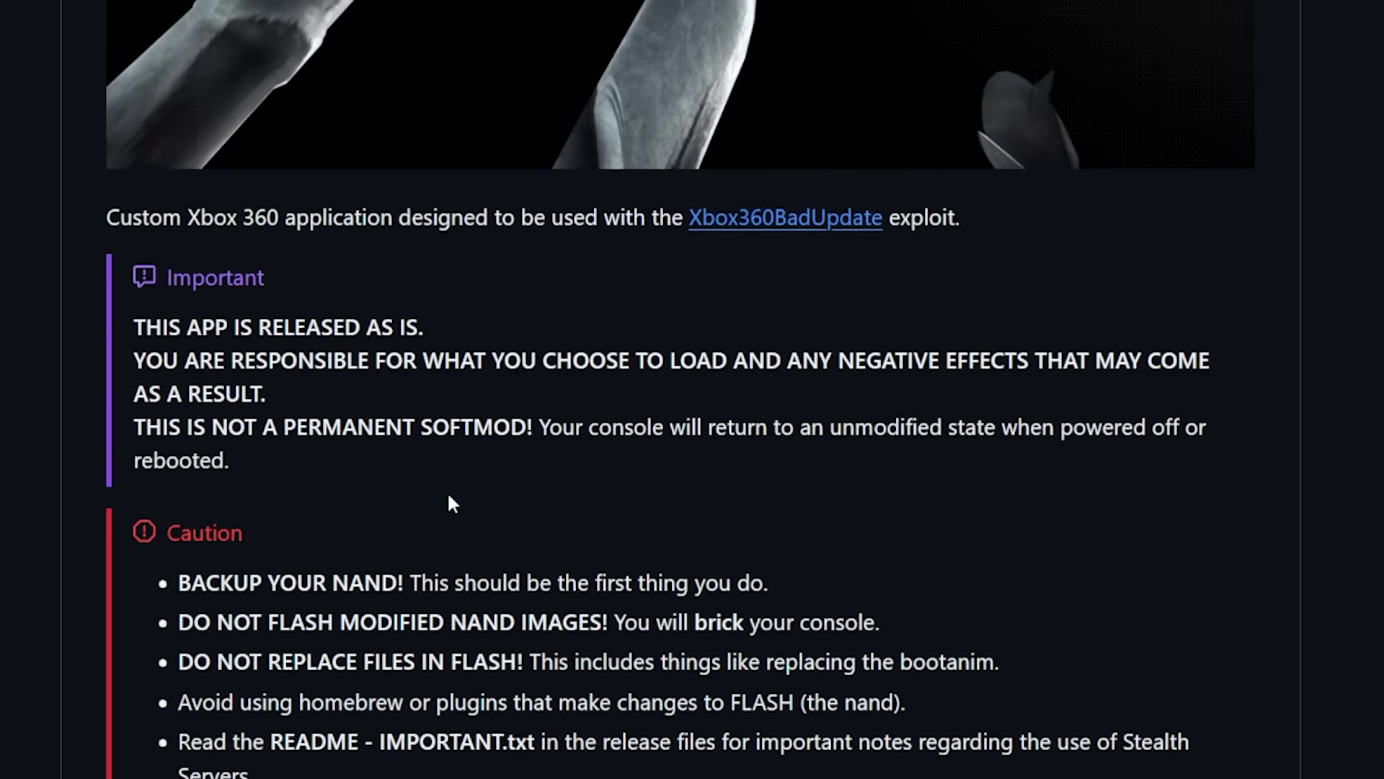
Read further down the README, then scroll back up toward the top of the XeUnshackle repository.
{"action": "scroll", "coordinate": [448, 498], "scroll_direction": "down", "scroll_amount": 5}
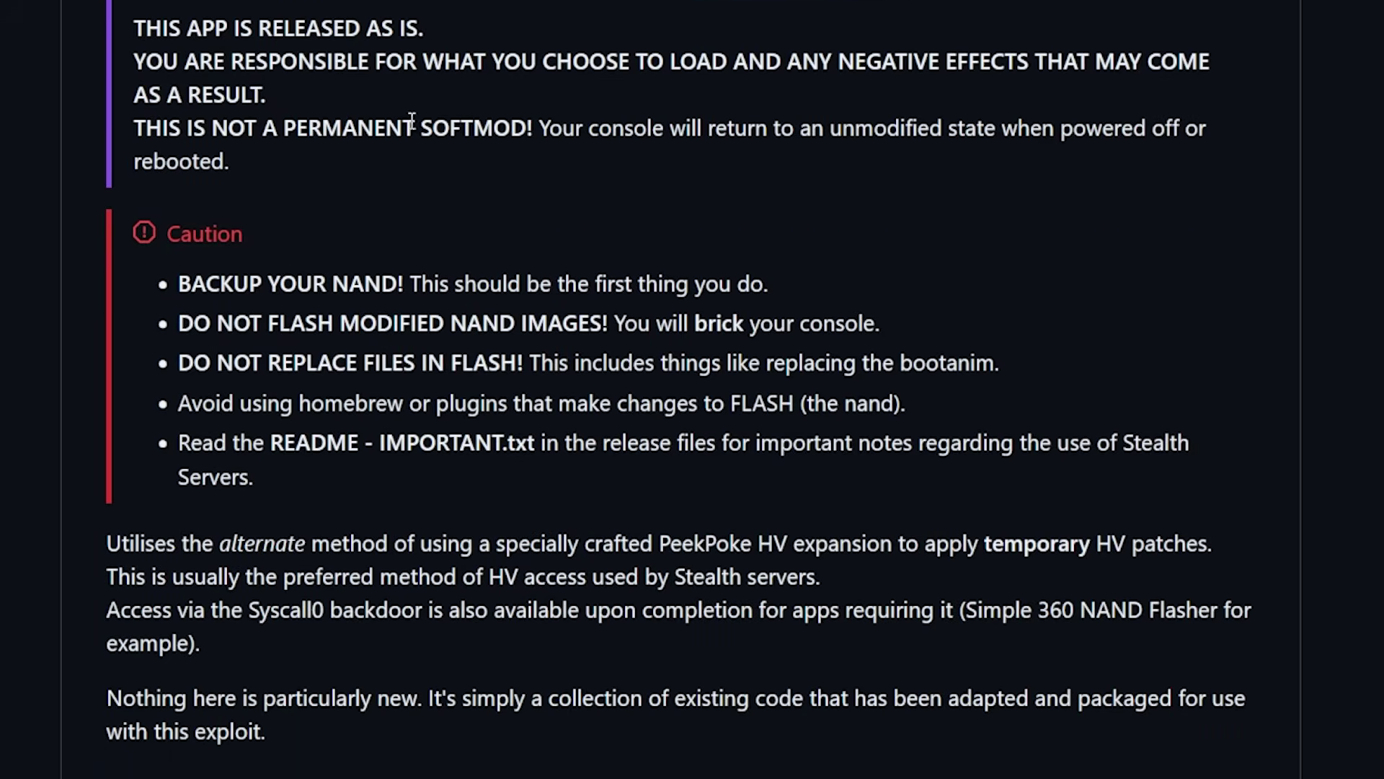
{"action": "scroll", "coordinate": [602, 550], "scroll_direction": "down", "scroll_amount": 10}
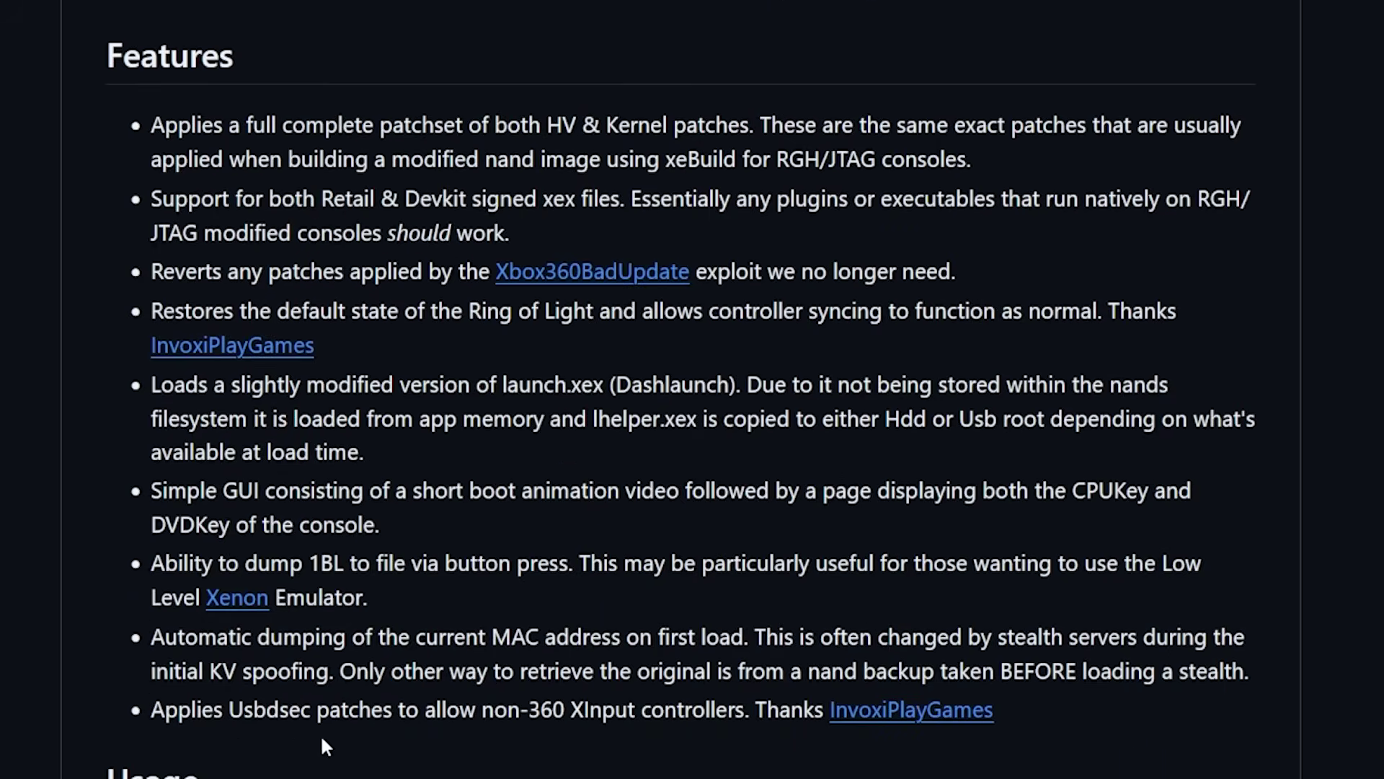
{"action": "scroll", "coordinate": [357, 694], "scroll_direction": "down", "scroll_amount": 4}
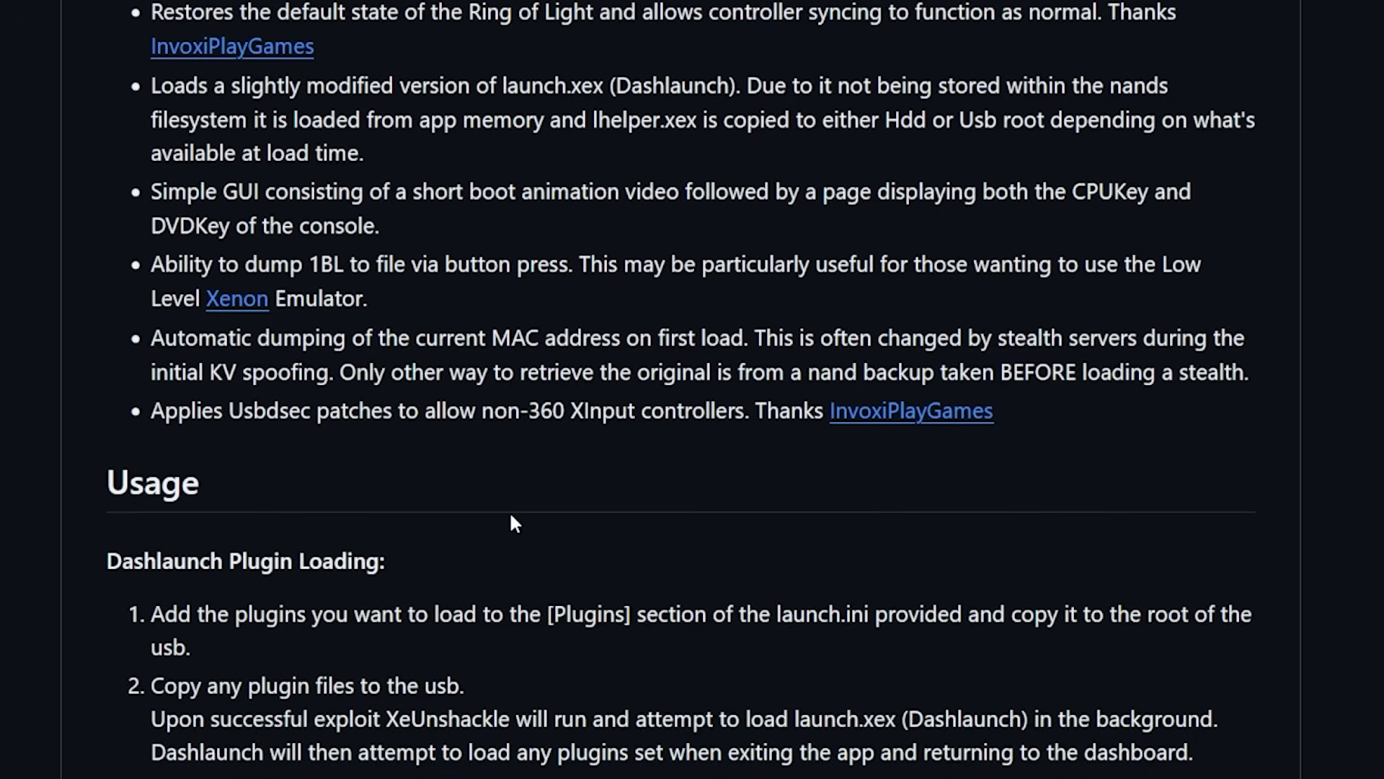
{"action": "scroll", "coordinate": [480, 533], "scroll_direction": "down", "scroll_amount": 1}
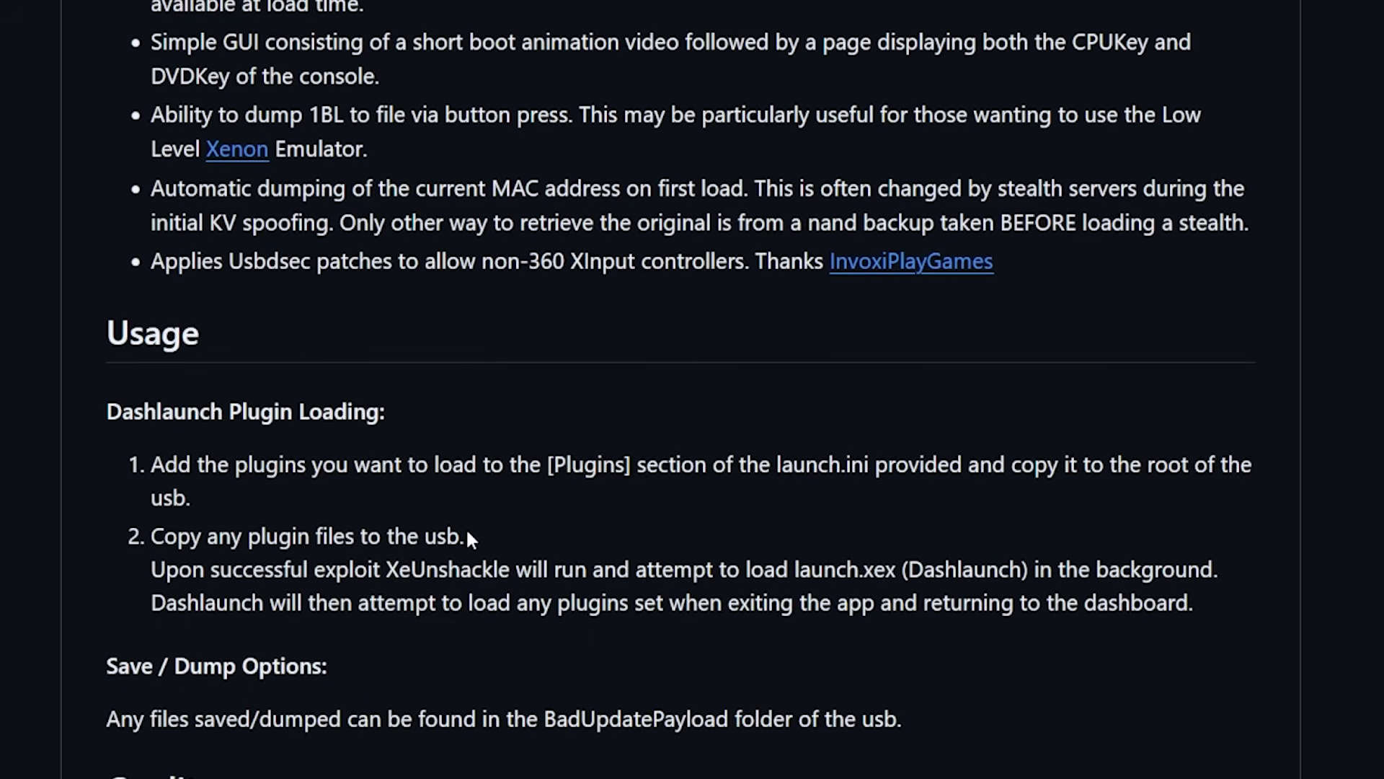
{"action": "scroll", "coordinate": [473, 533], "scroll_direction": "down", "scroll_amount": 7}
{"action": "scroll", "coordinate": [673, 570], "scroll_direction": "down", "scroll_amount": 4}
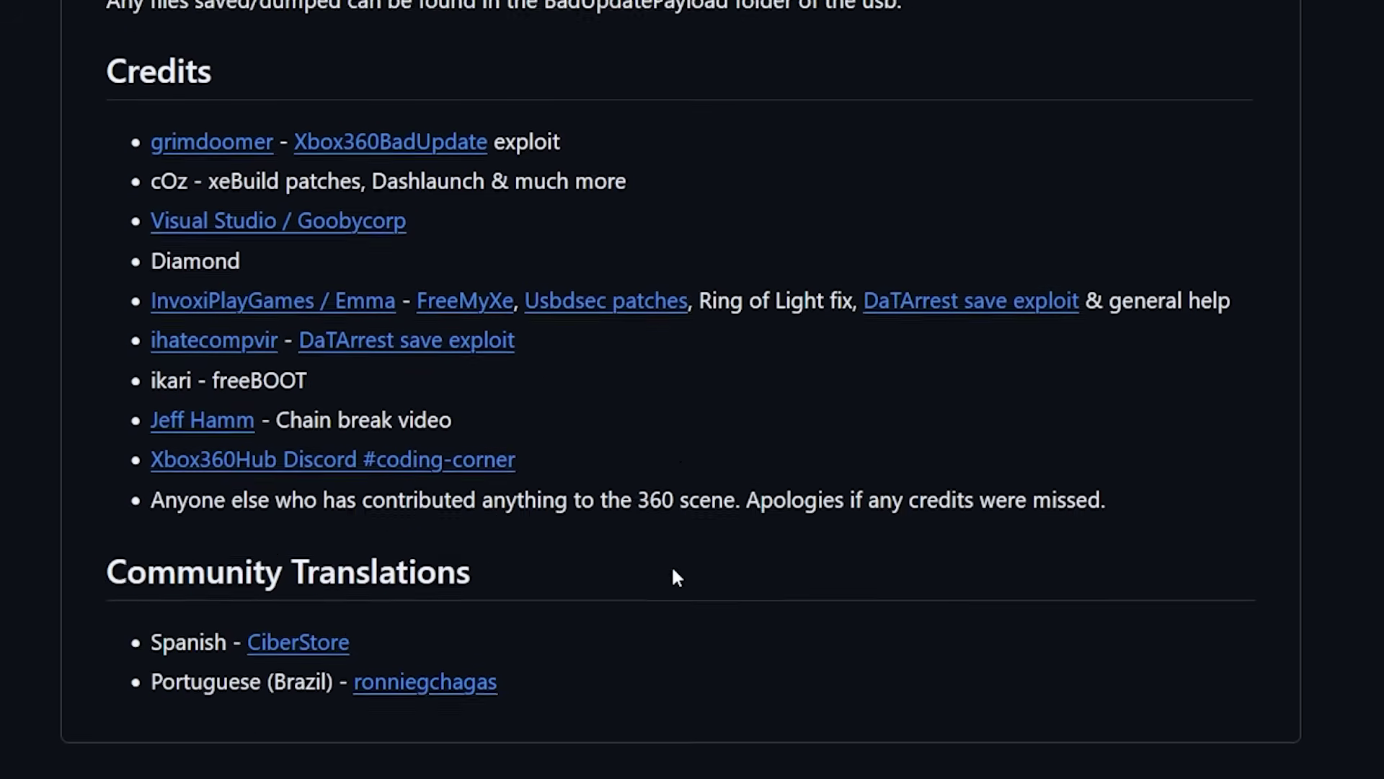
{"action": "scroll", "coordinate": [673, 570], "scroll_direction": "up", "scroll_amount": 14}
{"action": "scroll", "coordinate": [659, 559], "scroll_direction": "up", "scroll_amount": 12}
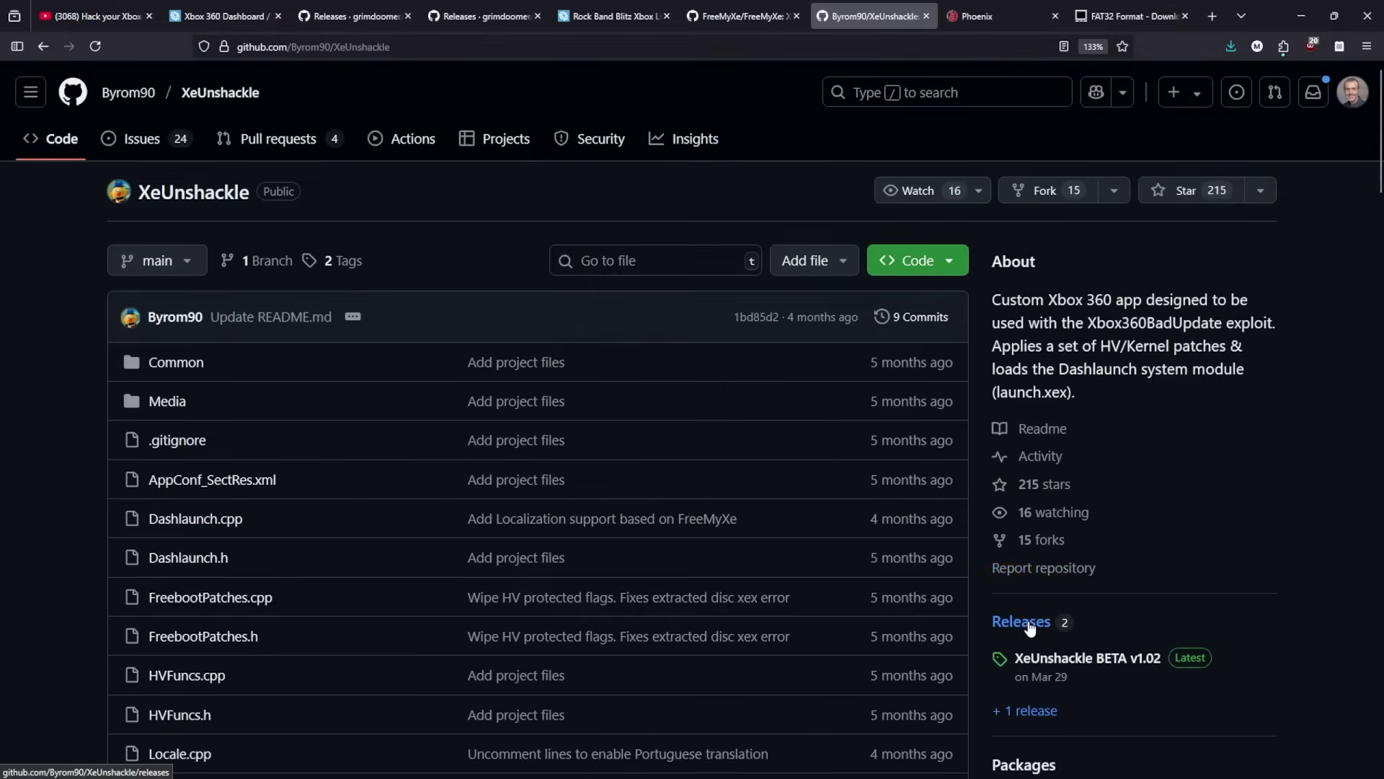
Open the XeUnshackle releases list and scroll to the BETA v1.02 release assets.
{"action": "left_click", "coordinate": [1028, 624]}
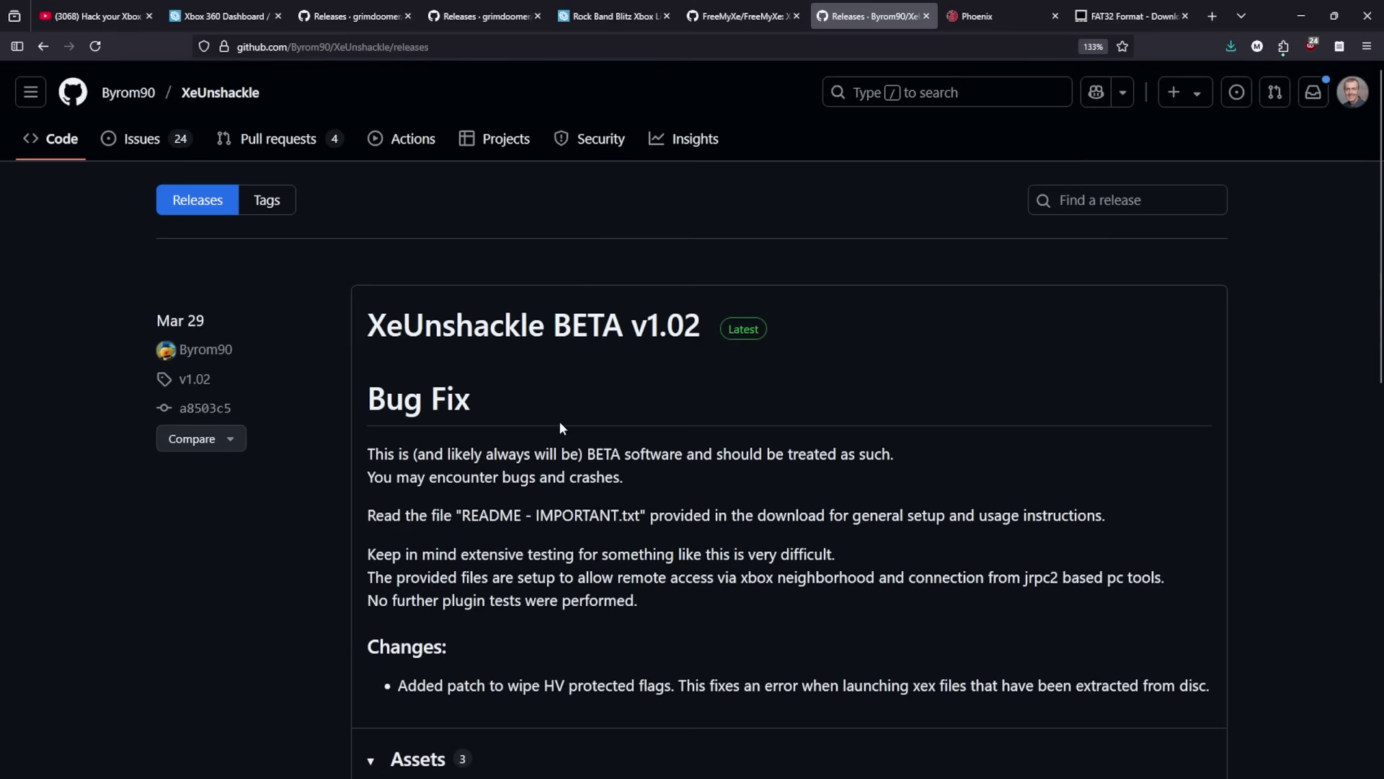
{"action": "scroll", "coordinate": [559, 421], "scroll_direction": "down", "scroll_amount": 3}
Switch to the Phoenix Aurora 0.7b.2 Hotfix post and scroll to its Release Package.rar download.
{"action": "left_click", "coordinate": [987, 16]}
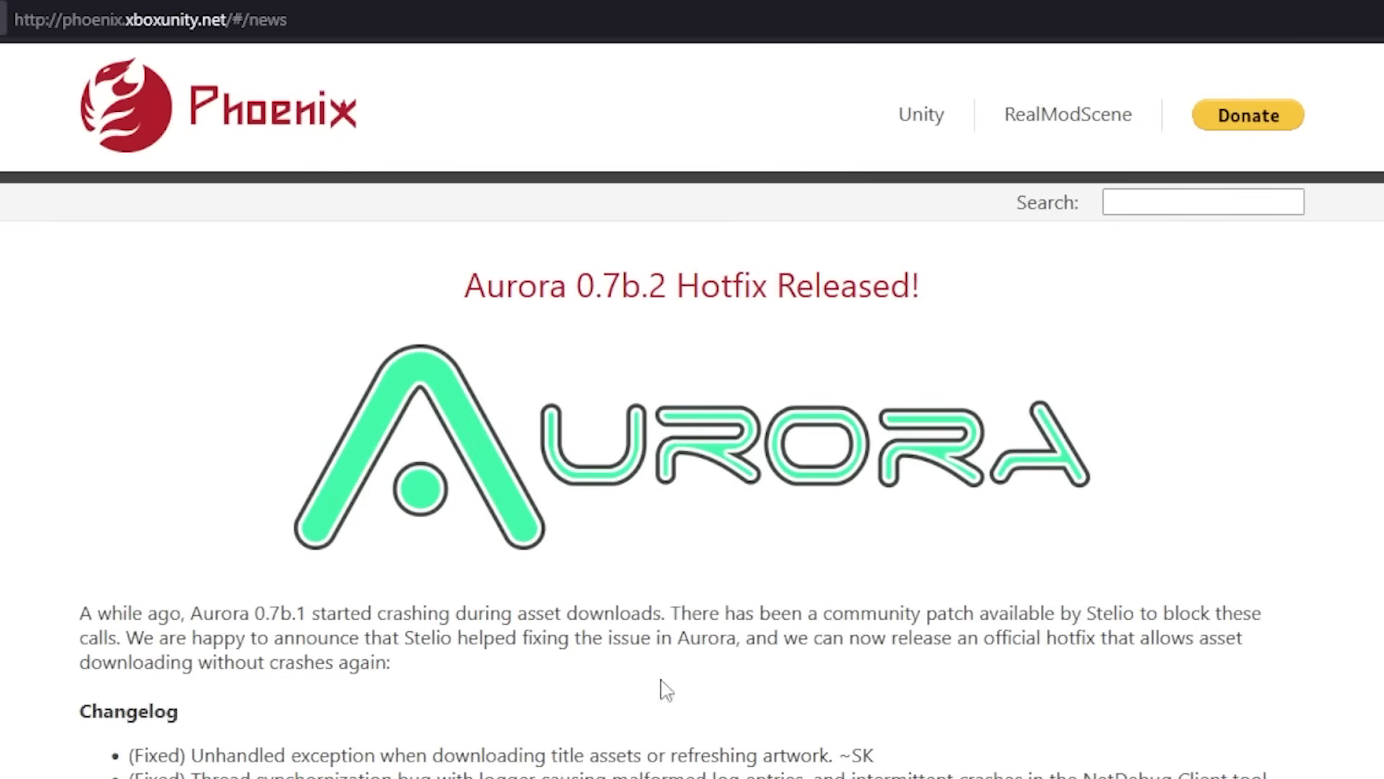
{"action": "scroll", "coordinate": [648, 748], "scroll_direction": "down", "scroll_amount": 5}
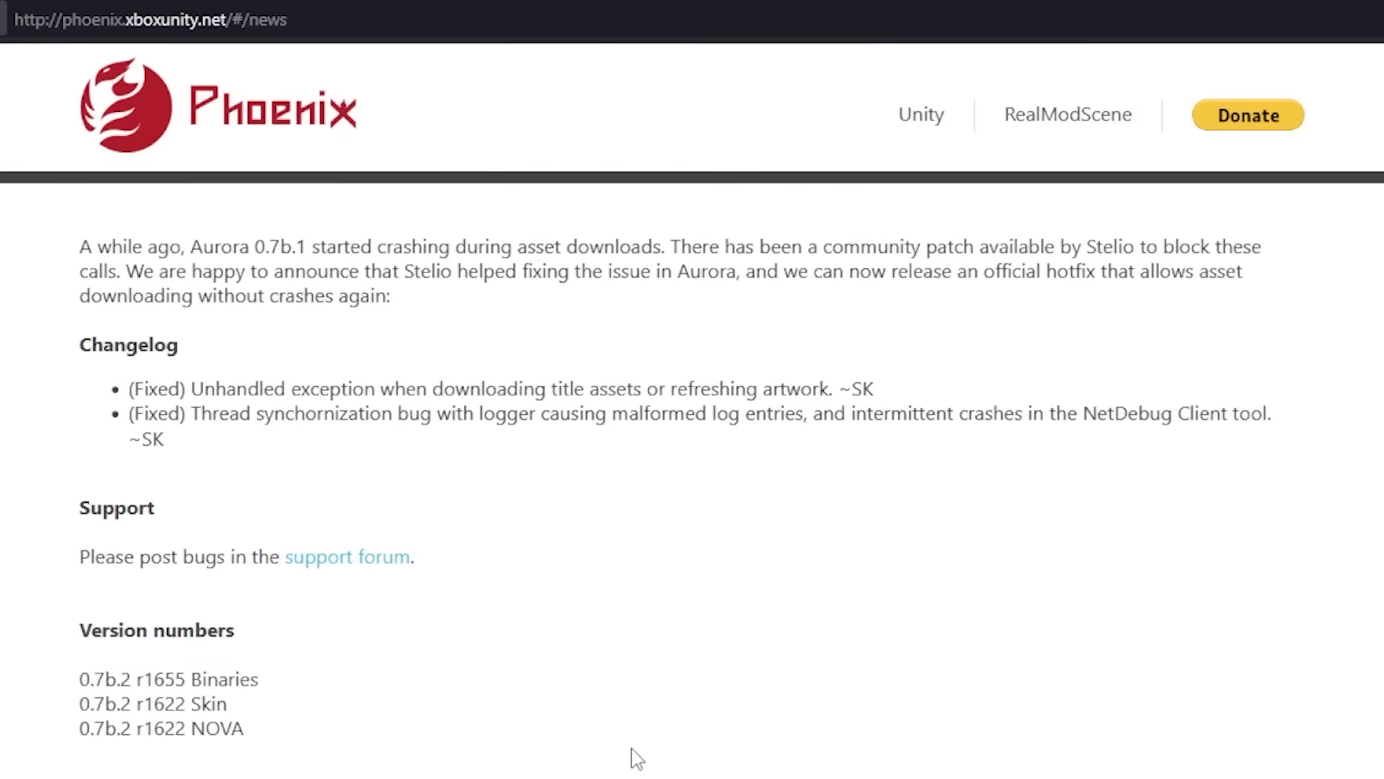
{"action": "scroll", "coordinate": [638, 759], "scroll_direction": "down", "scroll_amount": 2}
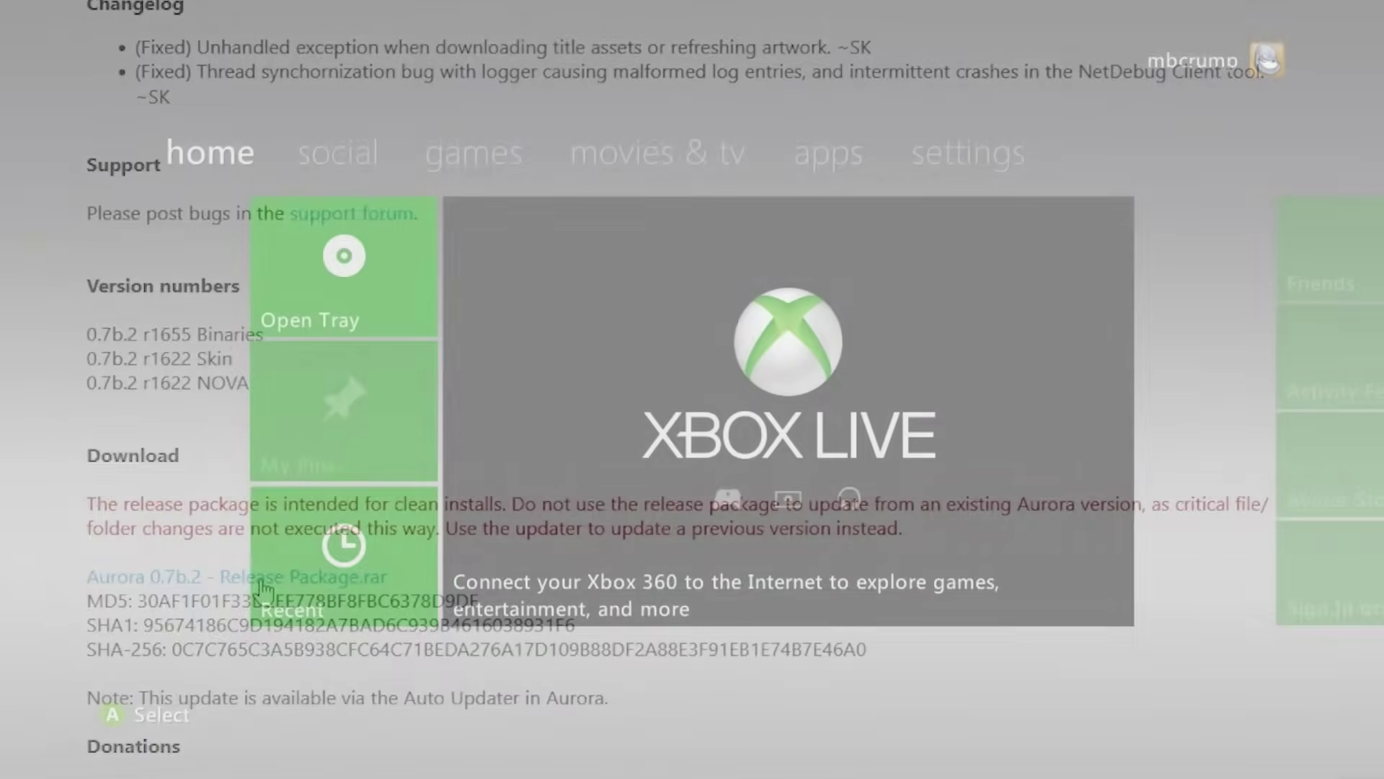
Navigate the dashboard to System Settings > Storage Devices.
{"action": "key", "text": "Right"}
{"action": "key", "text": "Right"}
{"action": "key", "text": "Right"}
{"action": "key", "text": "Right"}
{"action": "key", "text": "Right"}
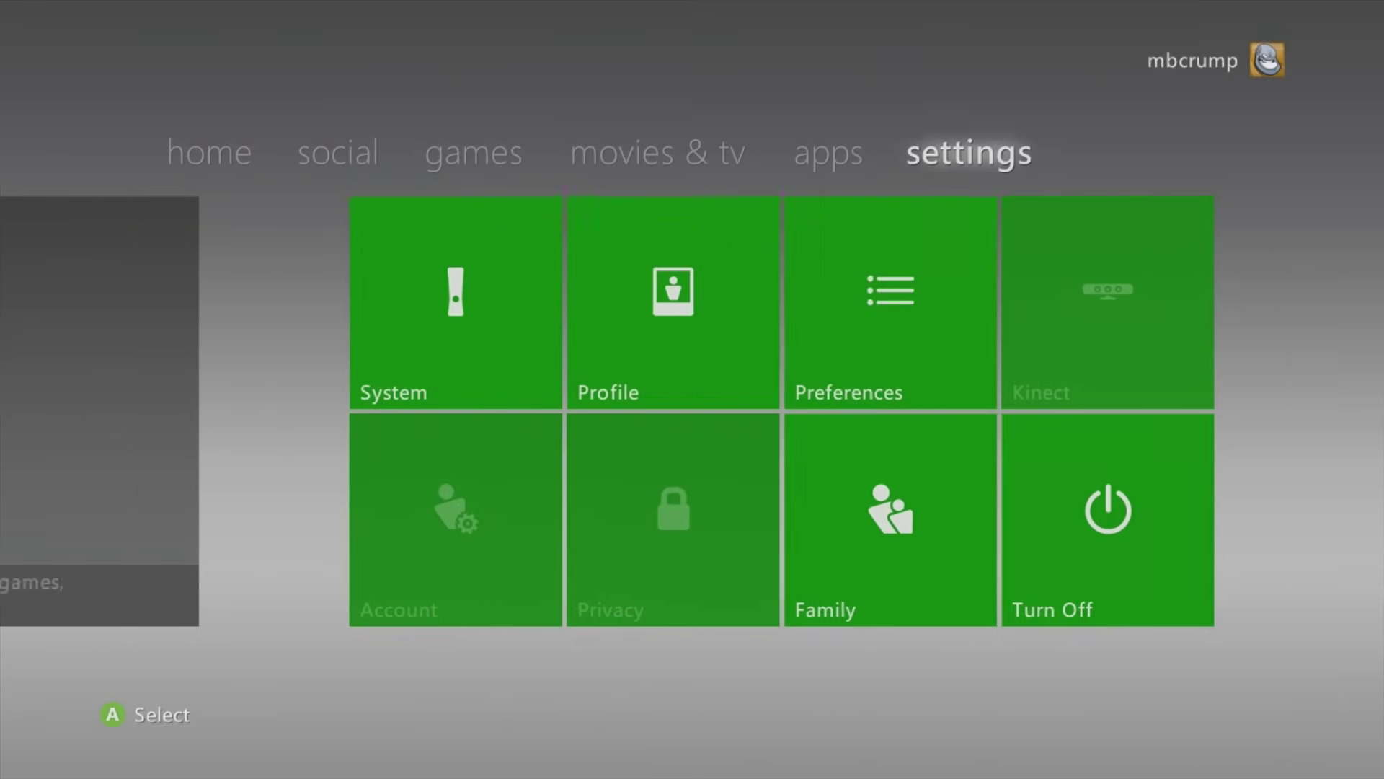
{"action": "key", "text": "Down"}
{"action": "key", "text": "Return"}
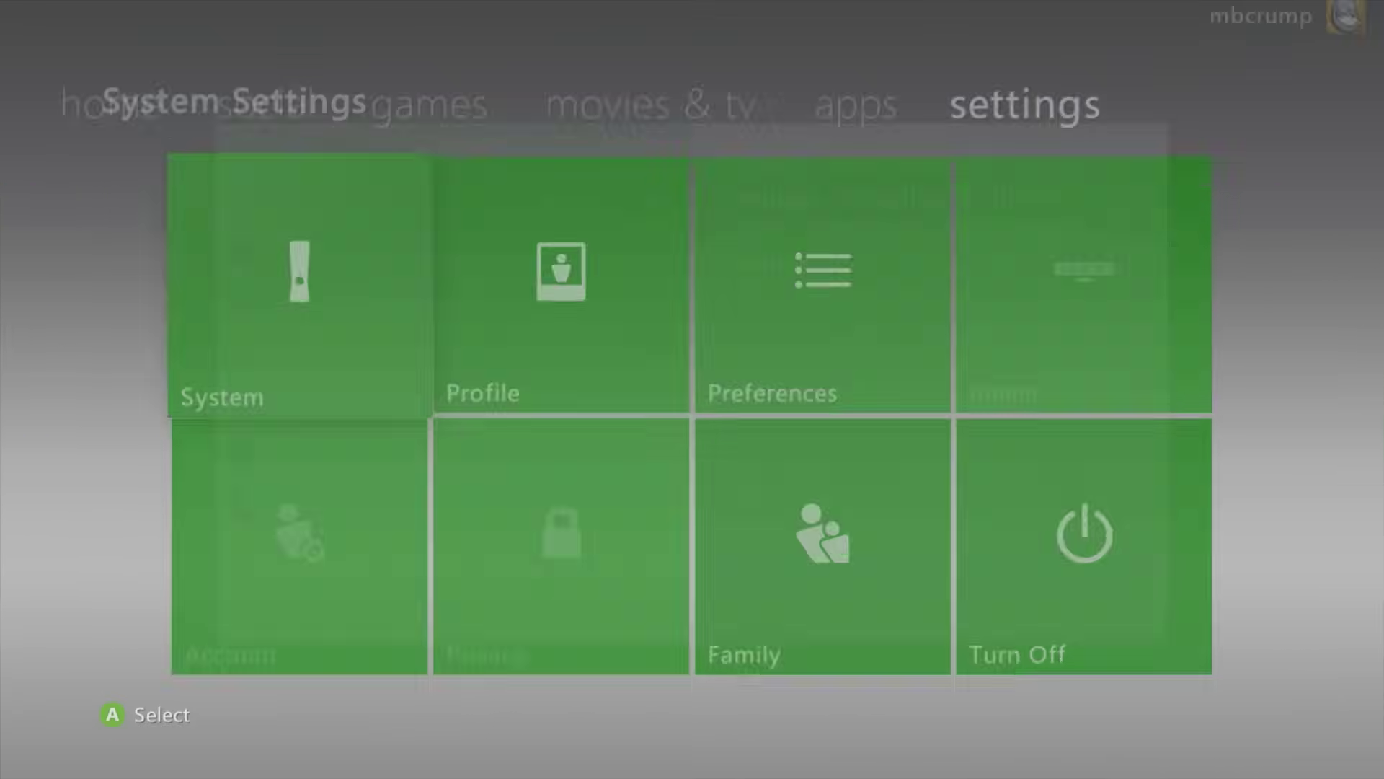
{"action": "key", "text": "Down"}
{"action": "key", "text": "Down"}
{"action": "key", "text": "Return"}
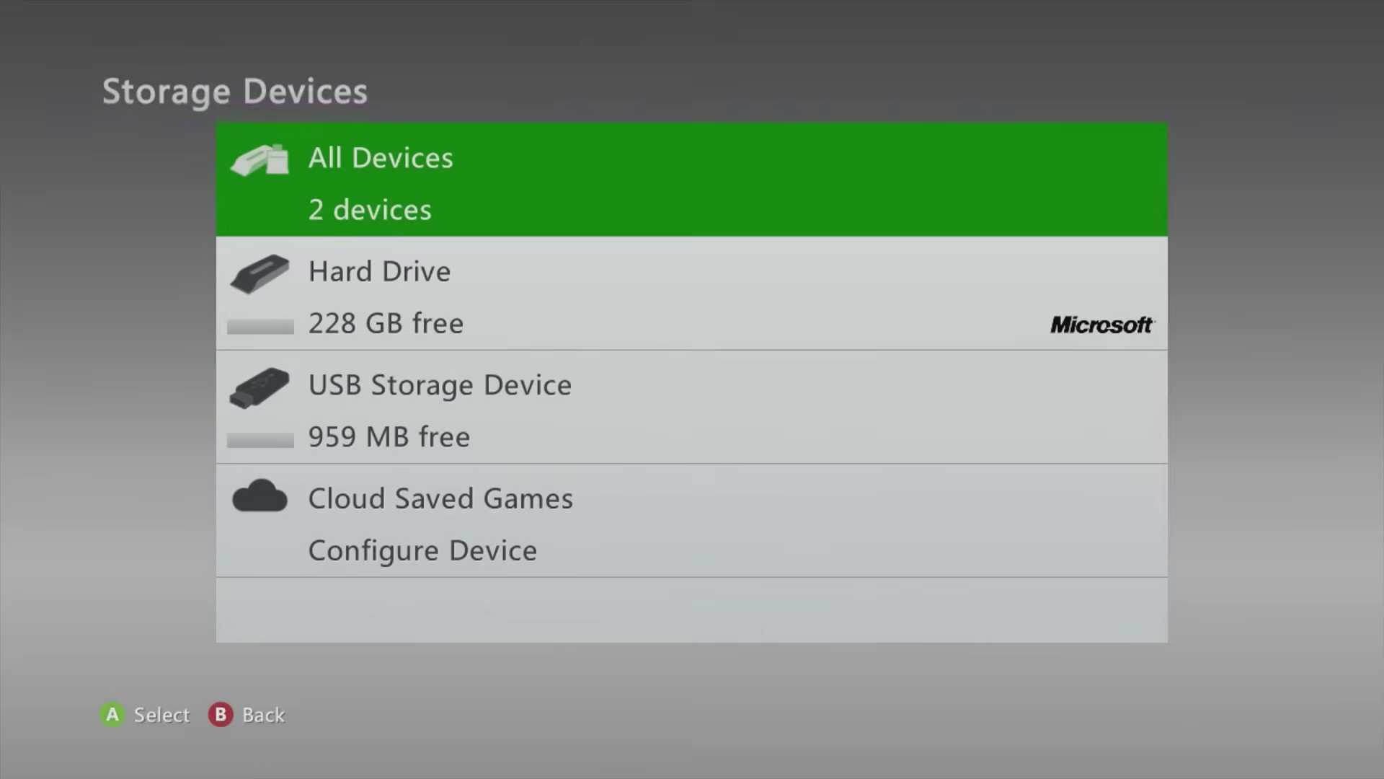
{"action": "key", "text": "Down"}
{"action": "key", "text": "Down"}
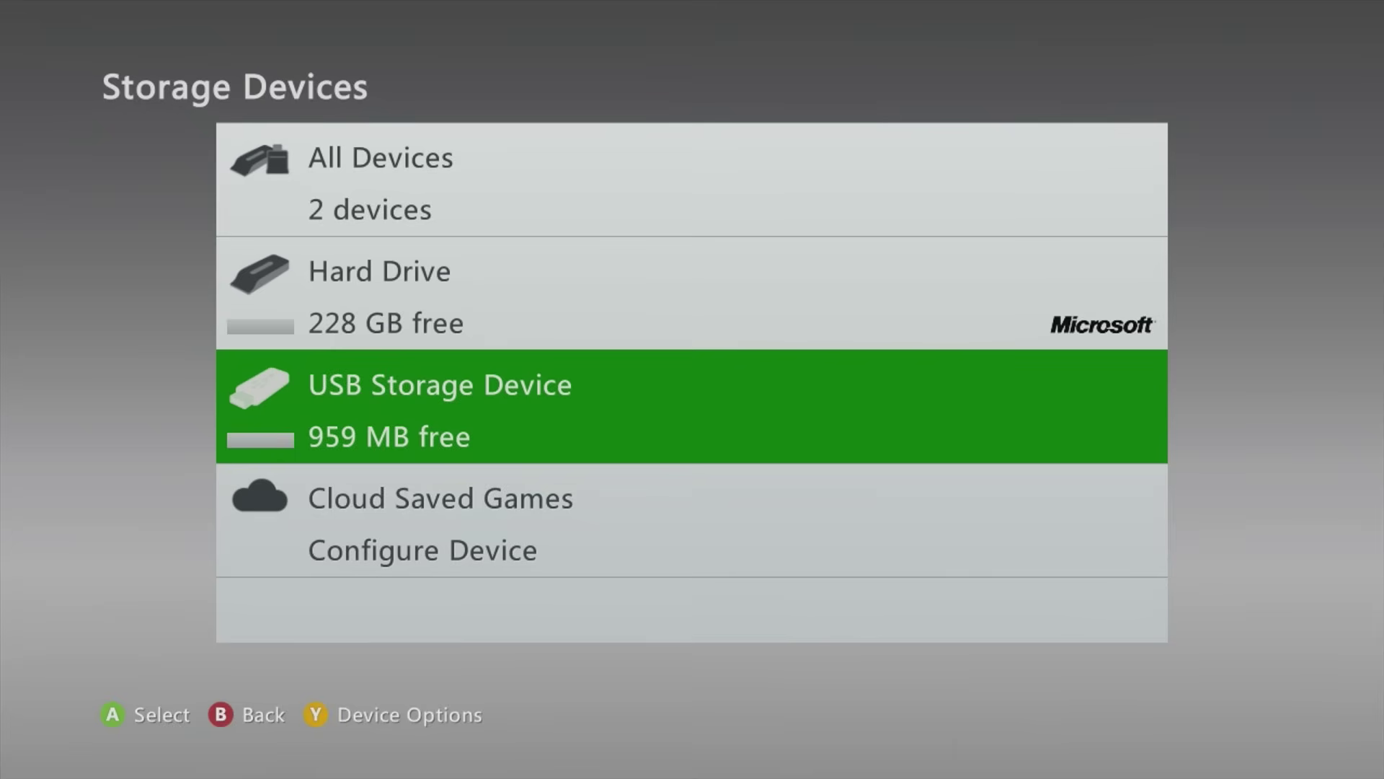
Format the USB storage device, erasing all its content, then back out to the Settings tiles.
{"action": "key", "text": "y"}
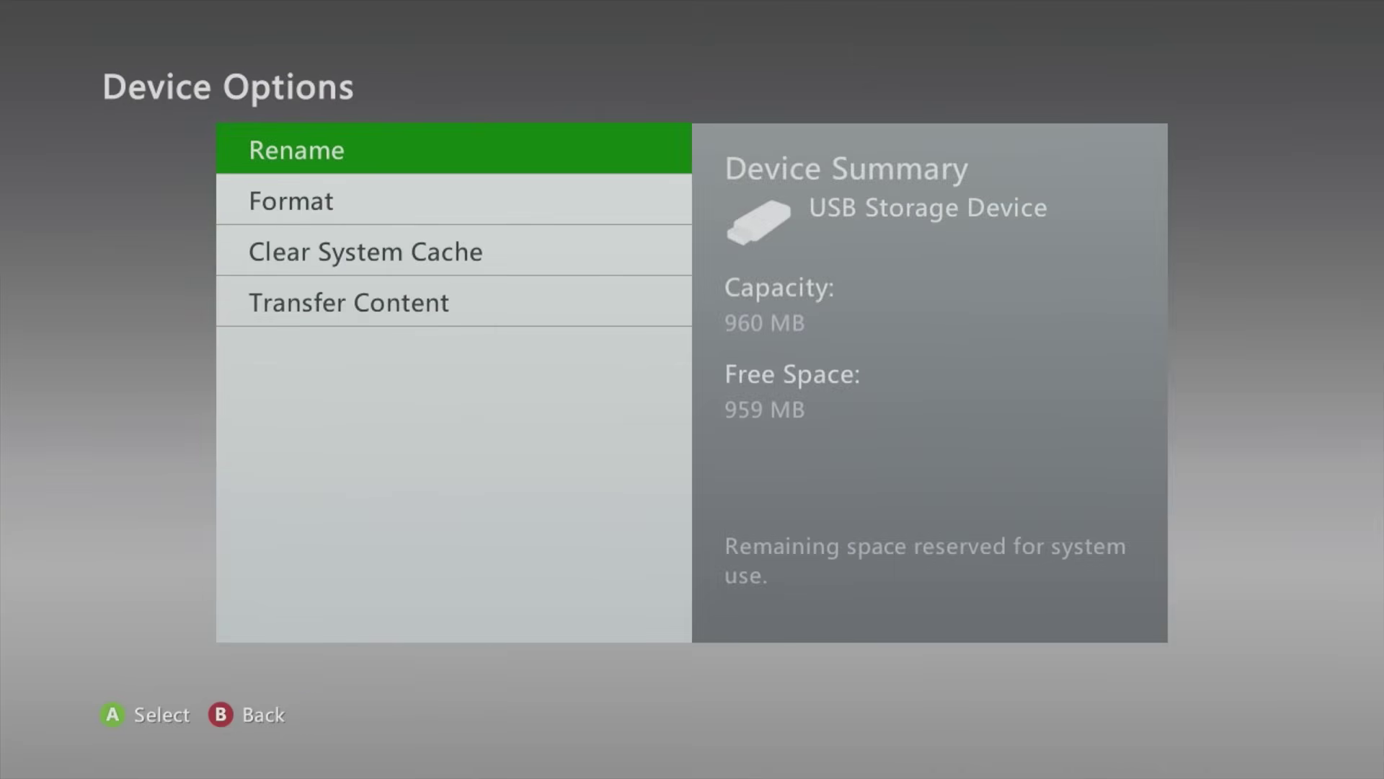
{"action": "key", "text": "Down"}
{"action": "key", "text": "Return"}
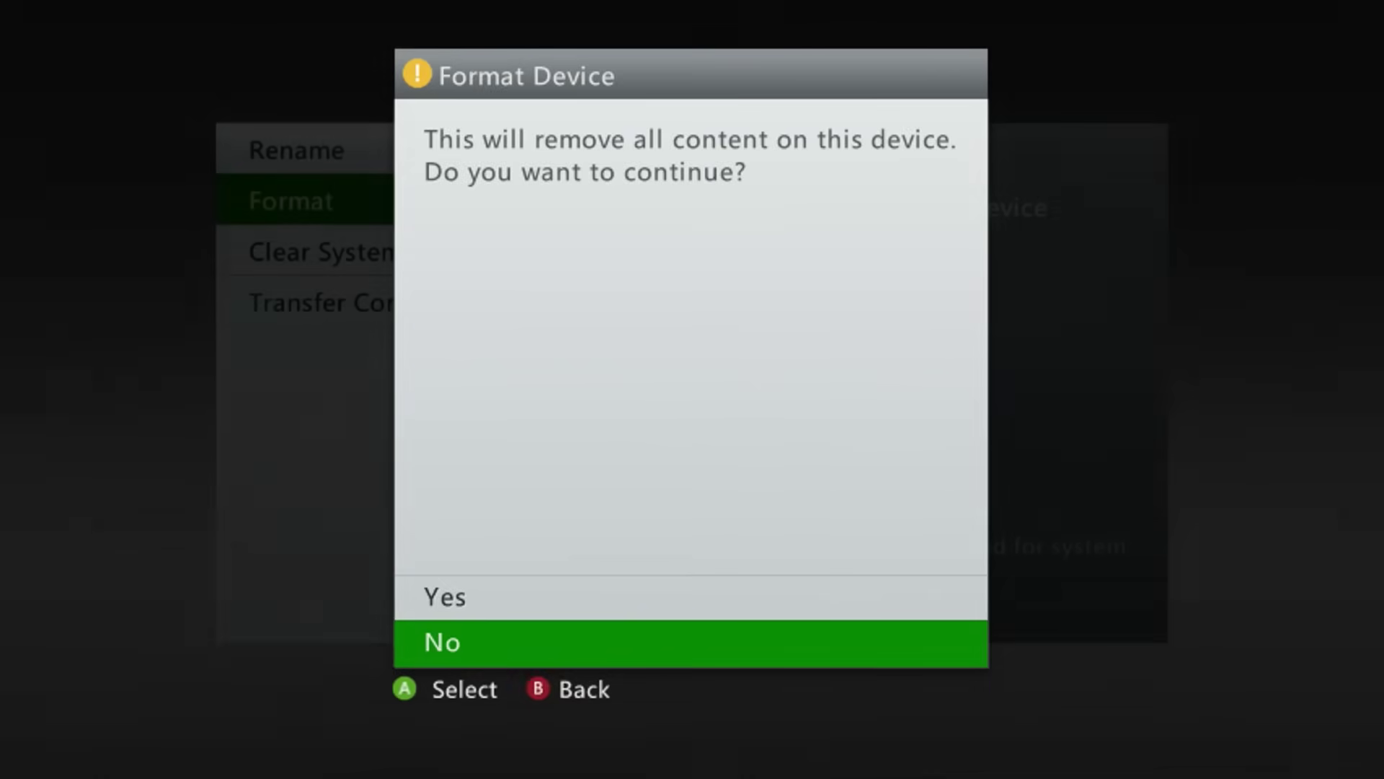
{"action": "key", "text": "Up"}
{"action": "key", "text": "Return"}
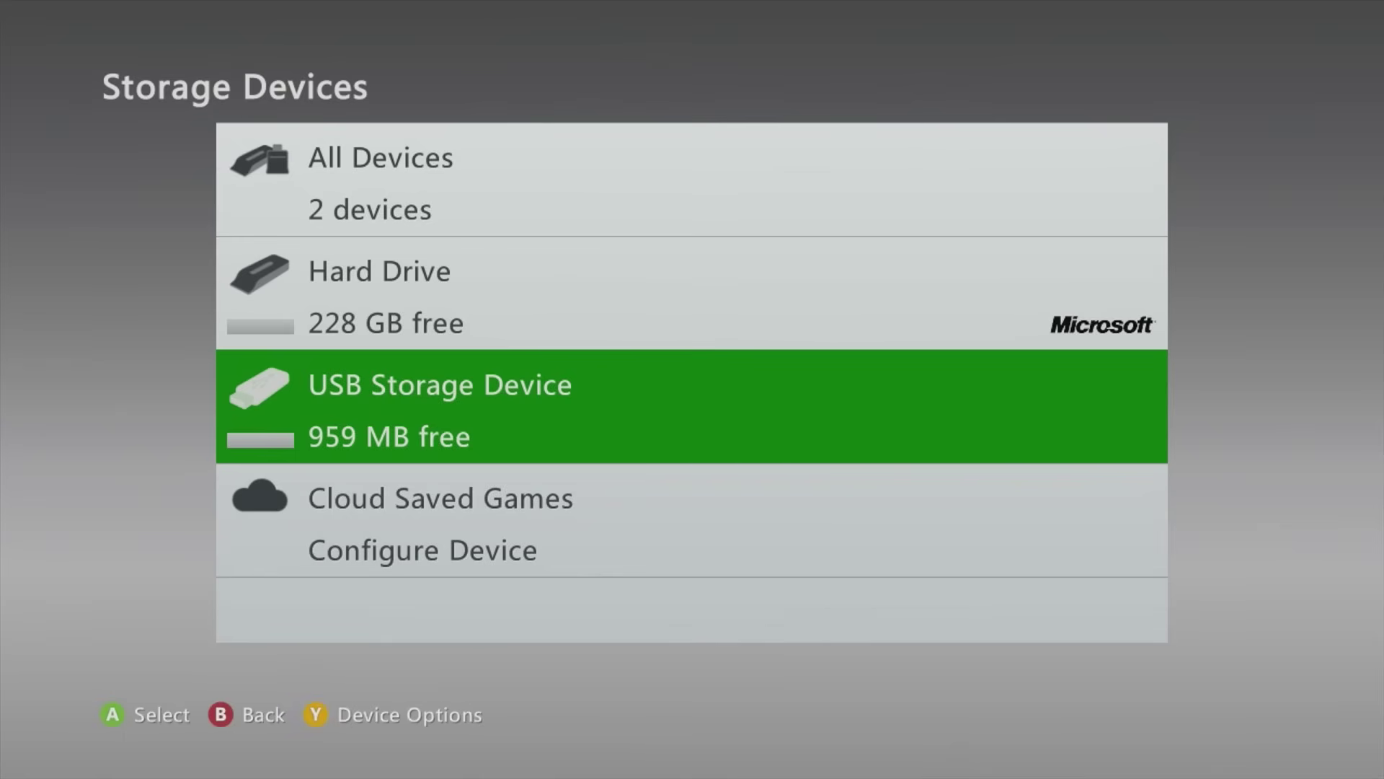
{"action": "key", "text": "Escape"}
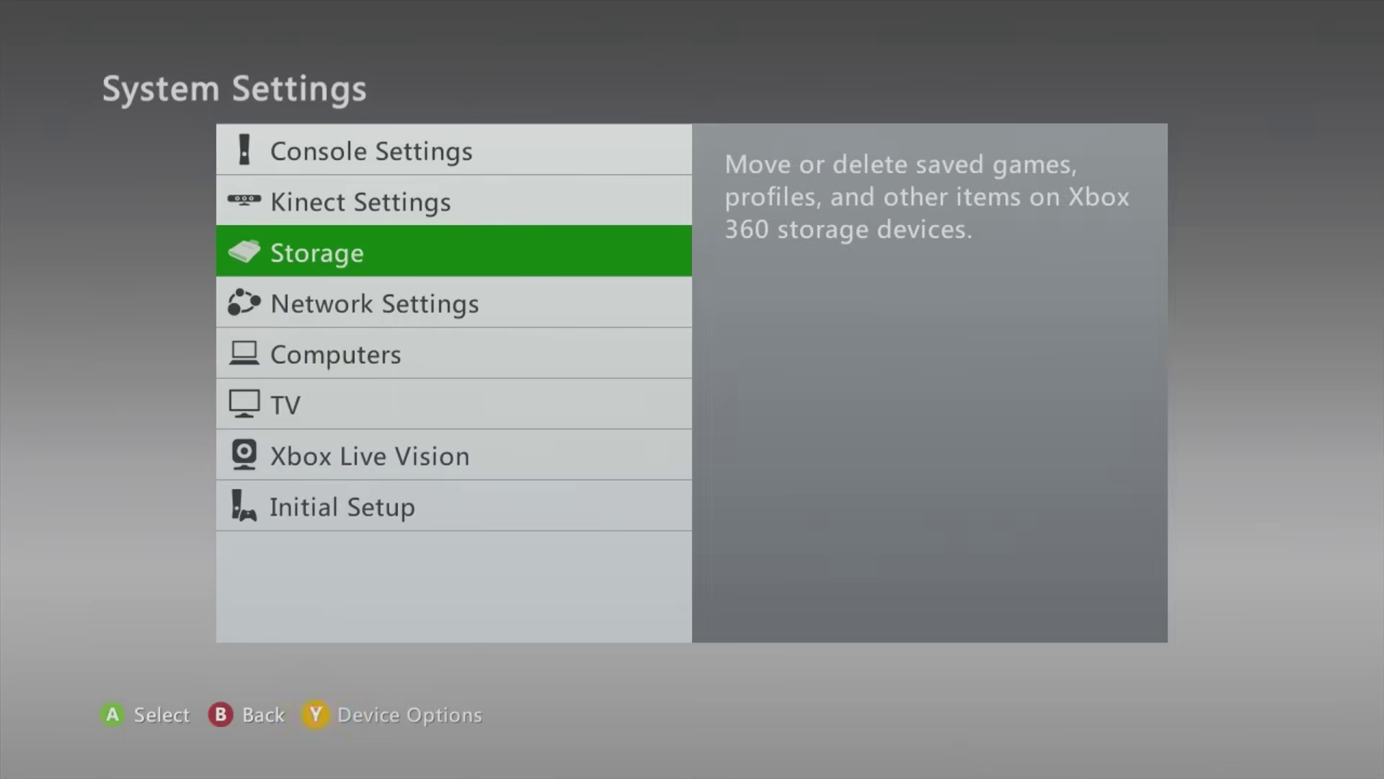
{"action": "key", "text": "Escape"}
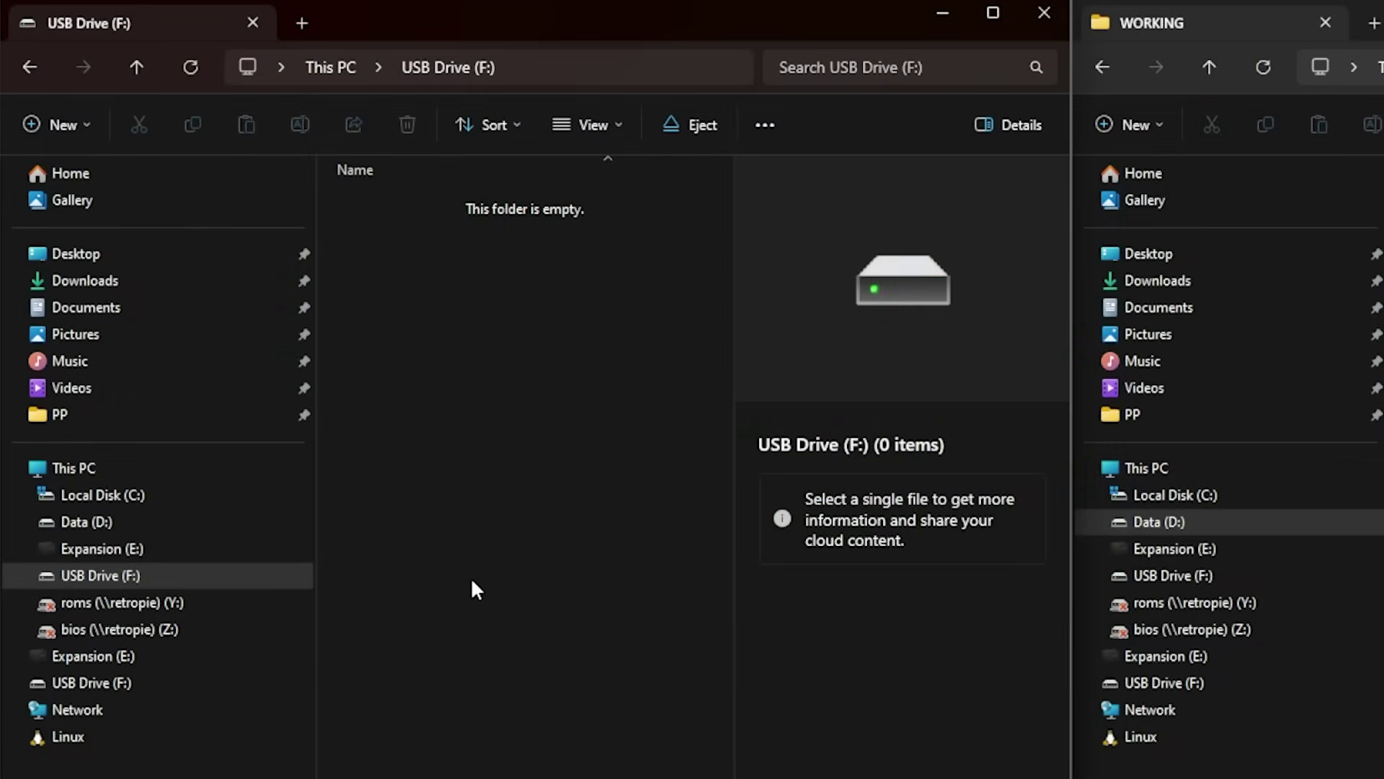
Copy BadUpdatePayload and Content from Xbox360BadUpdate-Retail-USB-v1.2 > Rock Band Blitz onto USB Drive (F:).
{"action": "left_click", "coordinate": [141, 585]}
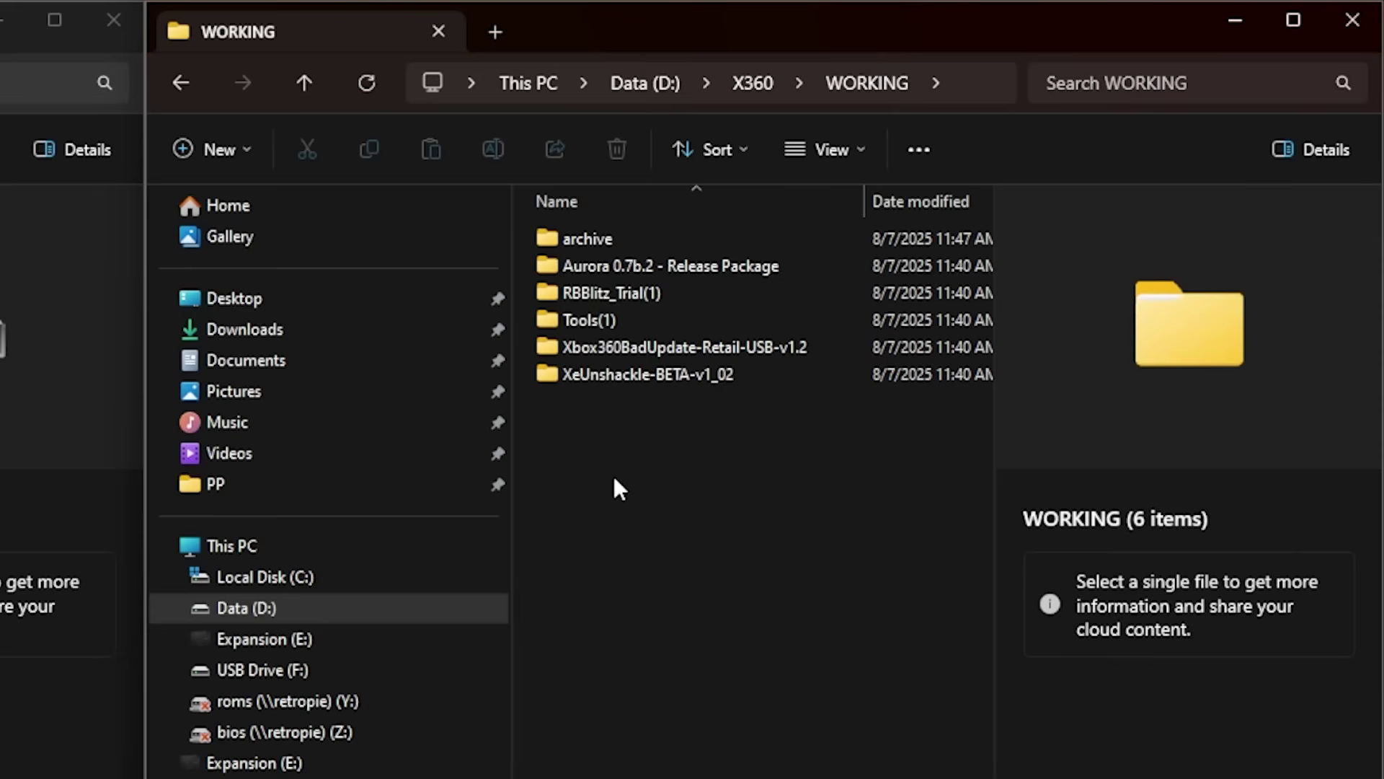
{"action": "double_click", "coordinate": [609, 348]}
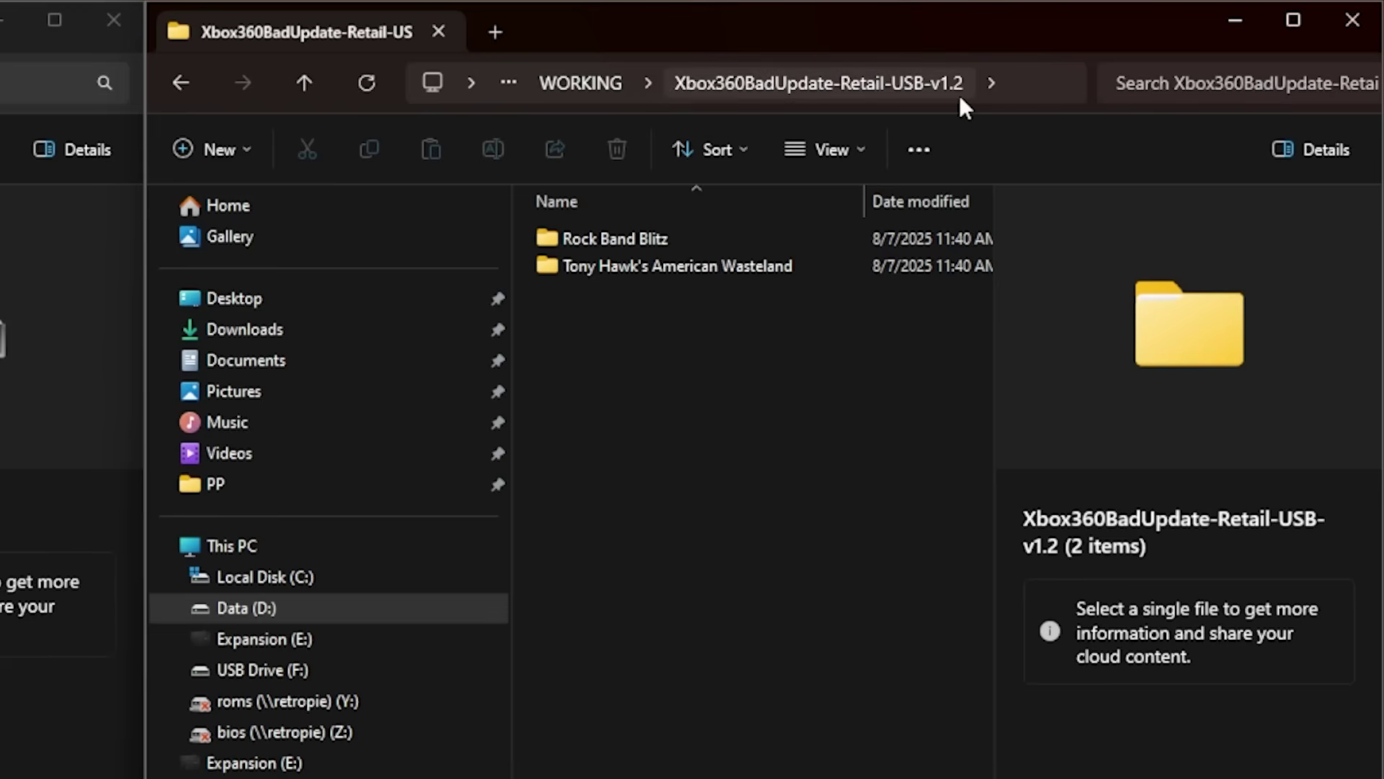
{"action": "double_click", "coordinate": [616, 232]}
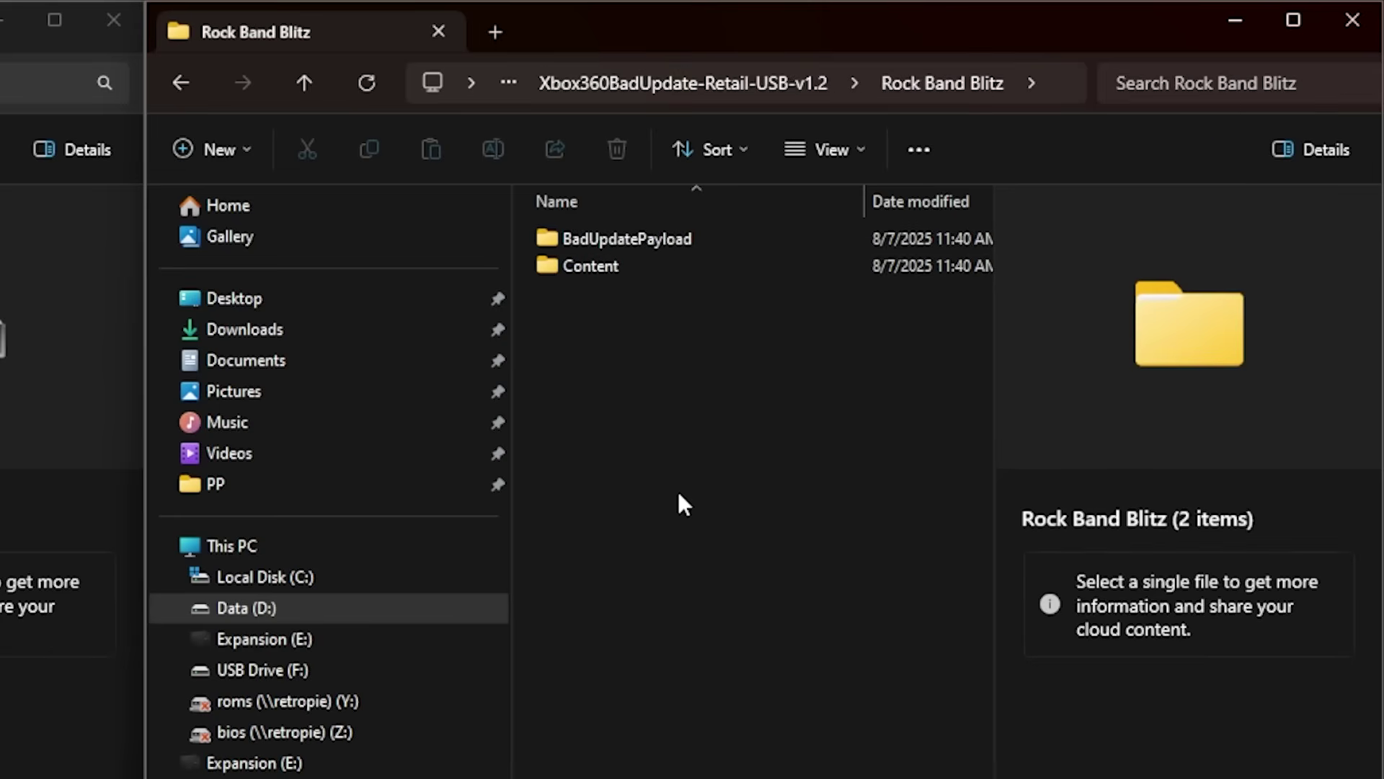
{"action": "left_click_drag", "start_coordinate": [701, 372], "coordinate": [569, 246]}
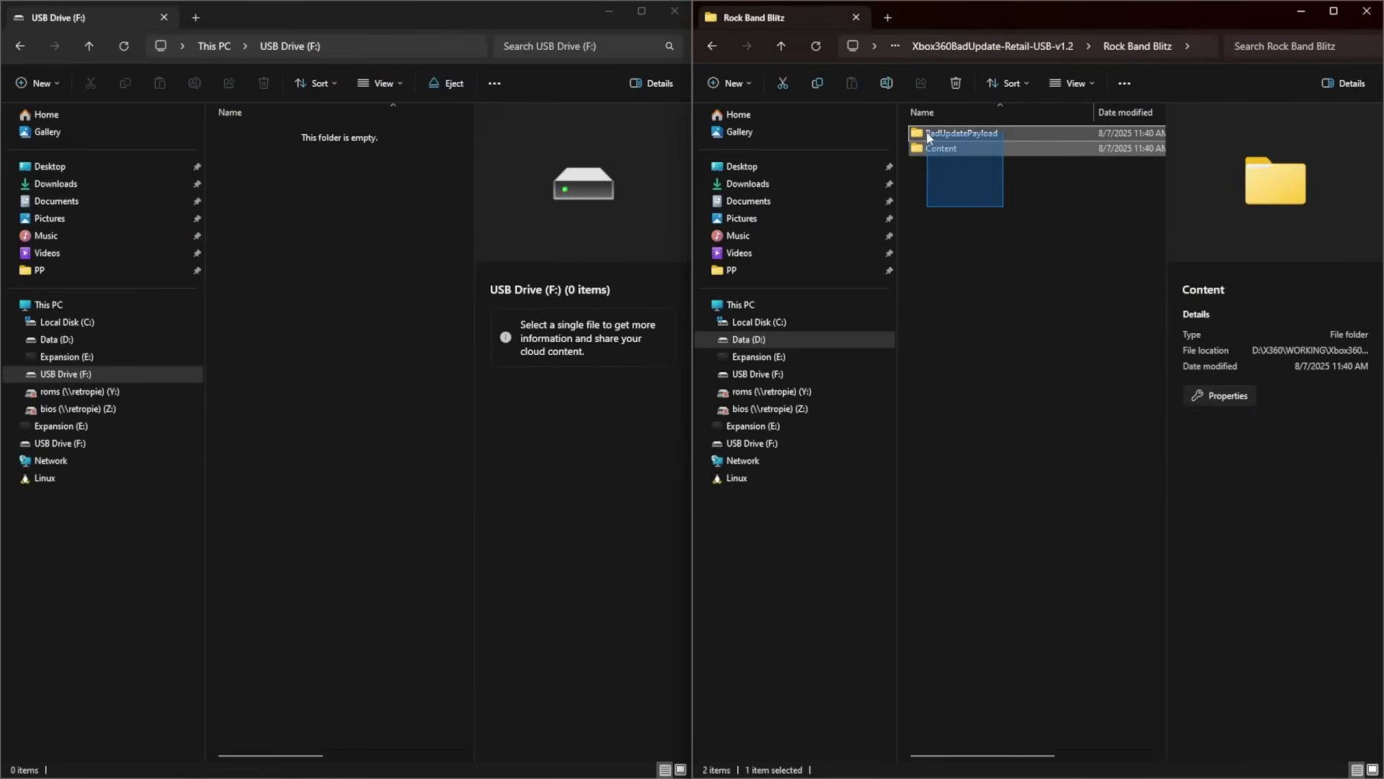
{"action": "left_click_drag", "start_coordinate": [928, 137], "coordinate": [304, 230]}
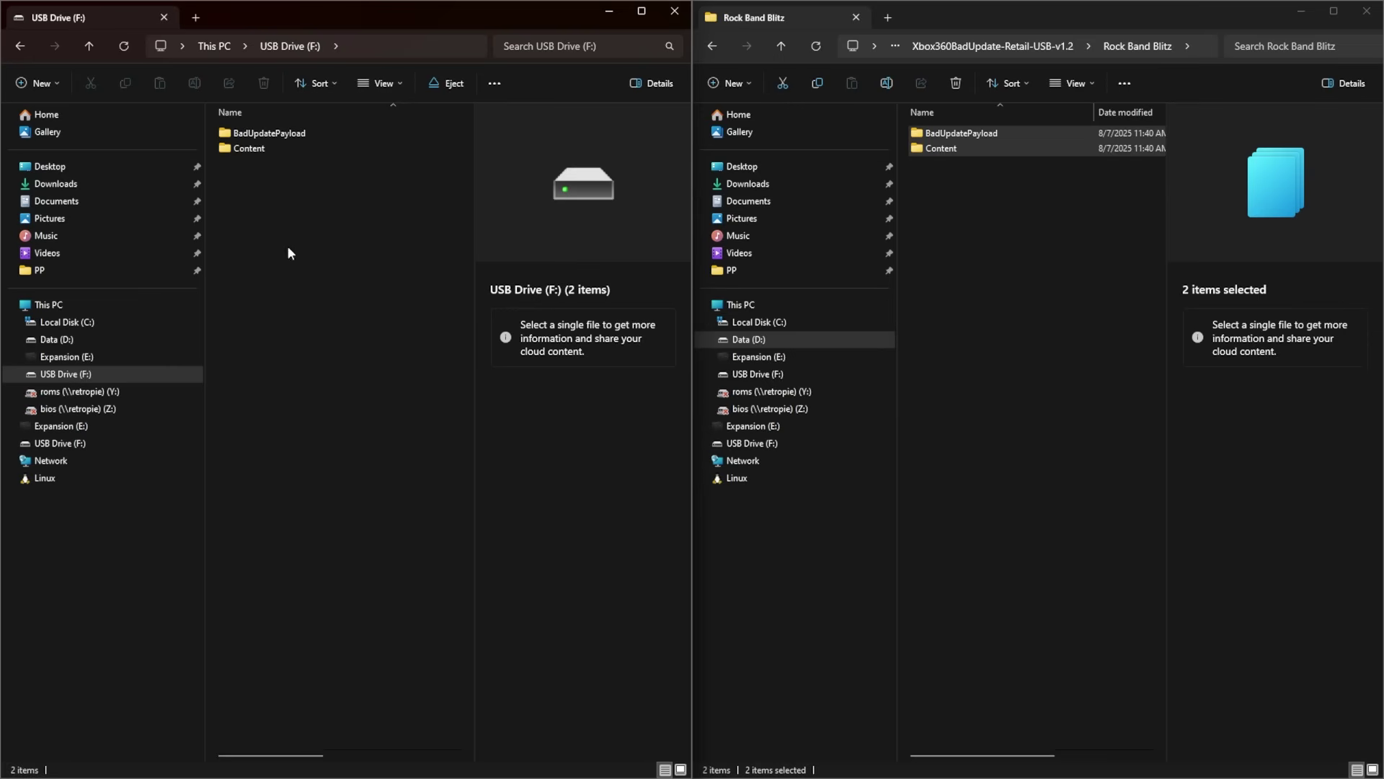
{"action": "left_click", "coordinate": [1002, 229]}
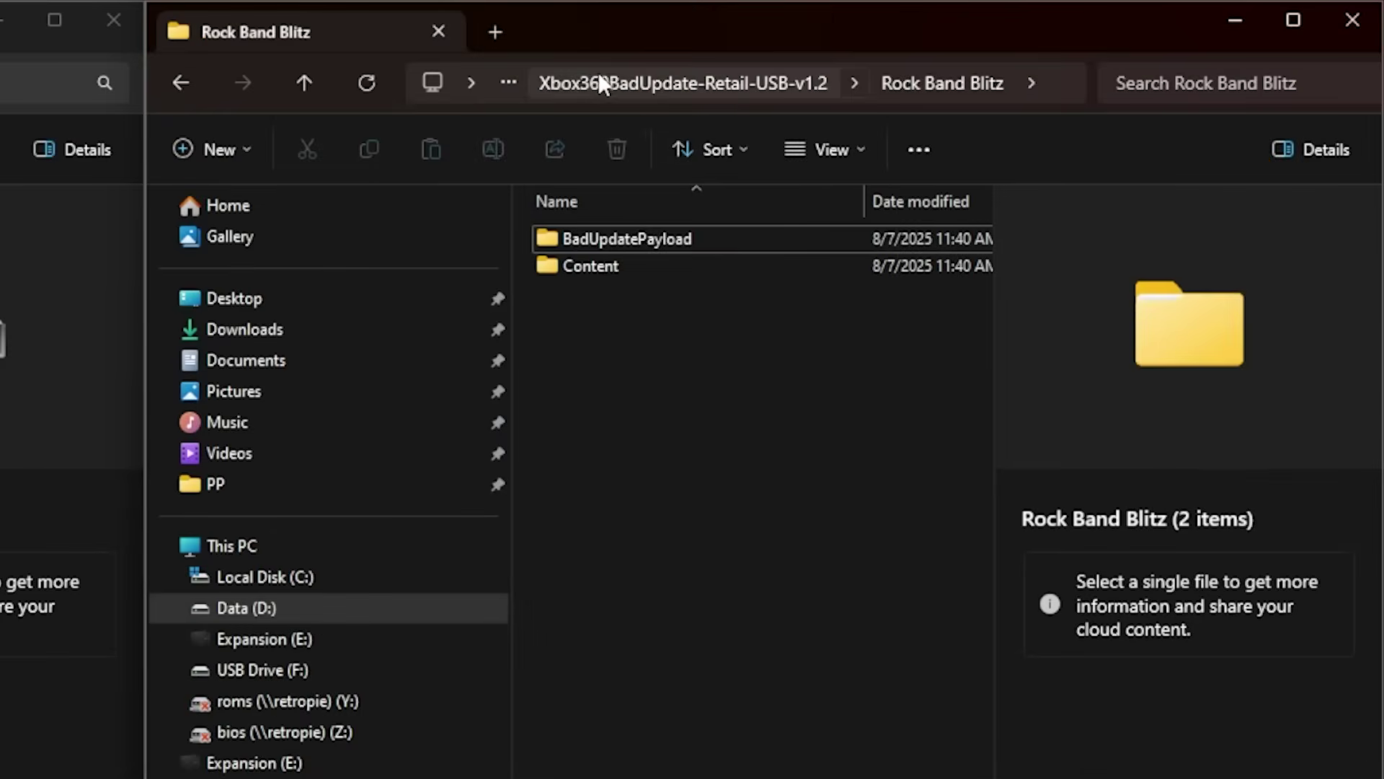
Copy the Content folder from WORKING > RBBlitz_Trial(1) and paste it onto USB Drive (F:).
{"action": "left_click", "coordinate": [600, 83]}
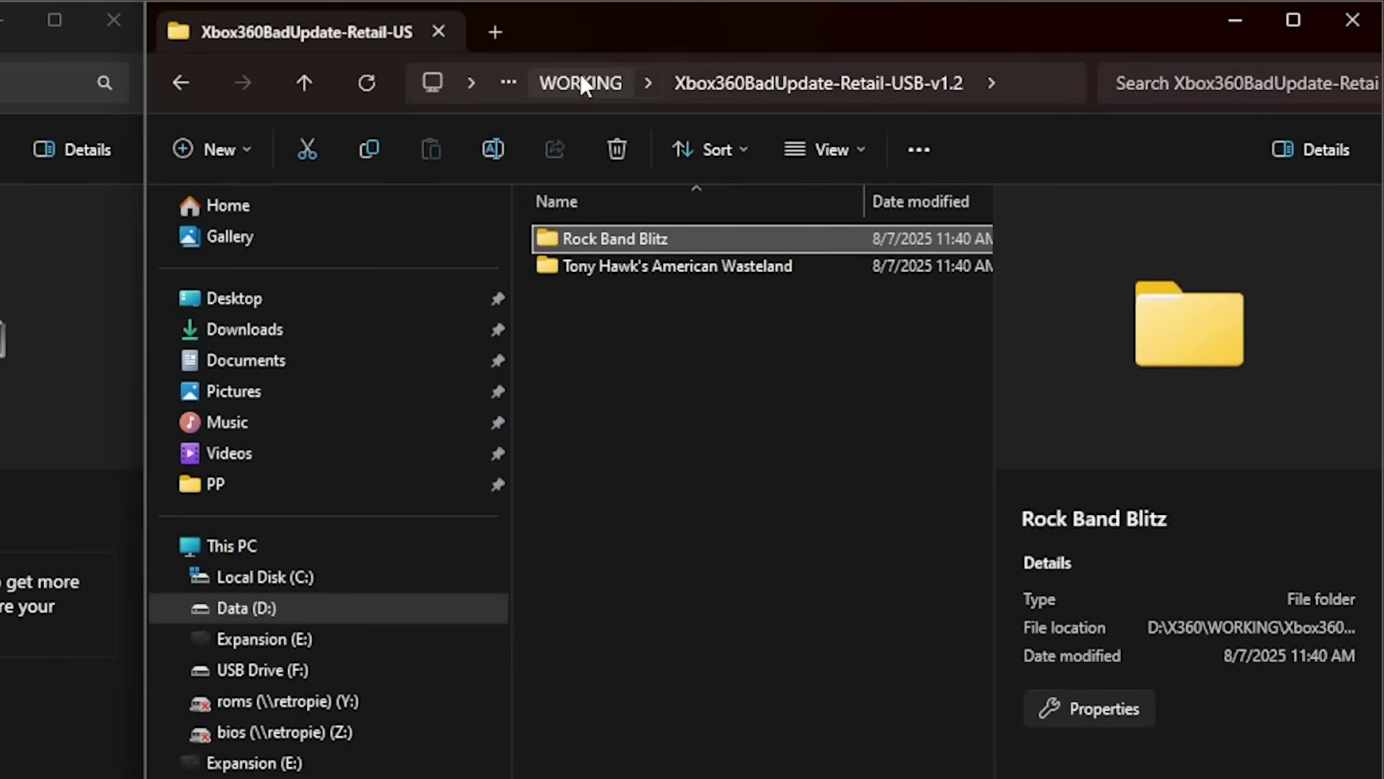
{"action": "left_click", "coordinate": [583, 85]}
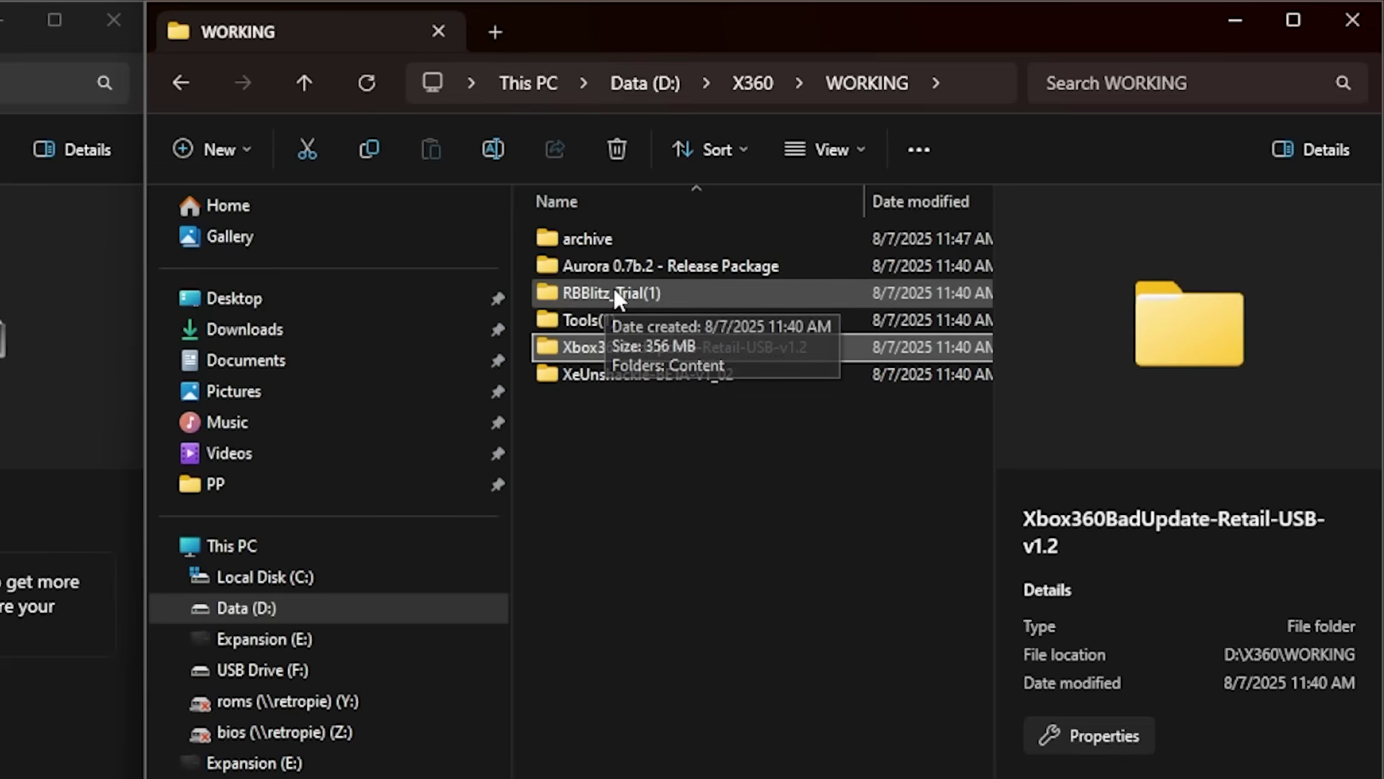
{"action": "double_click", "coordinate": [634, 289]}
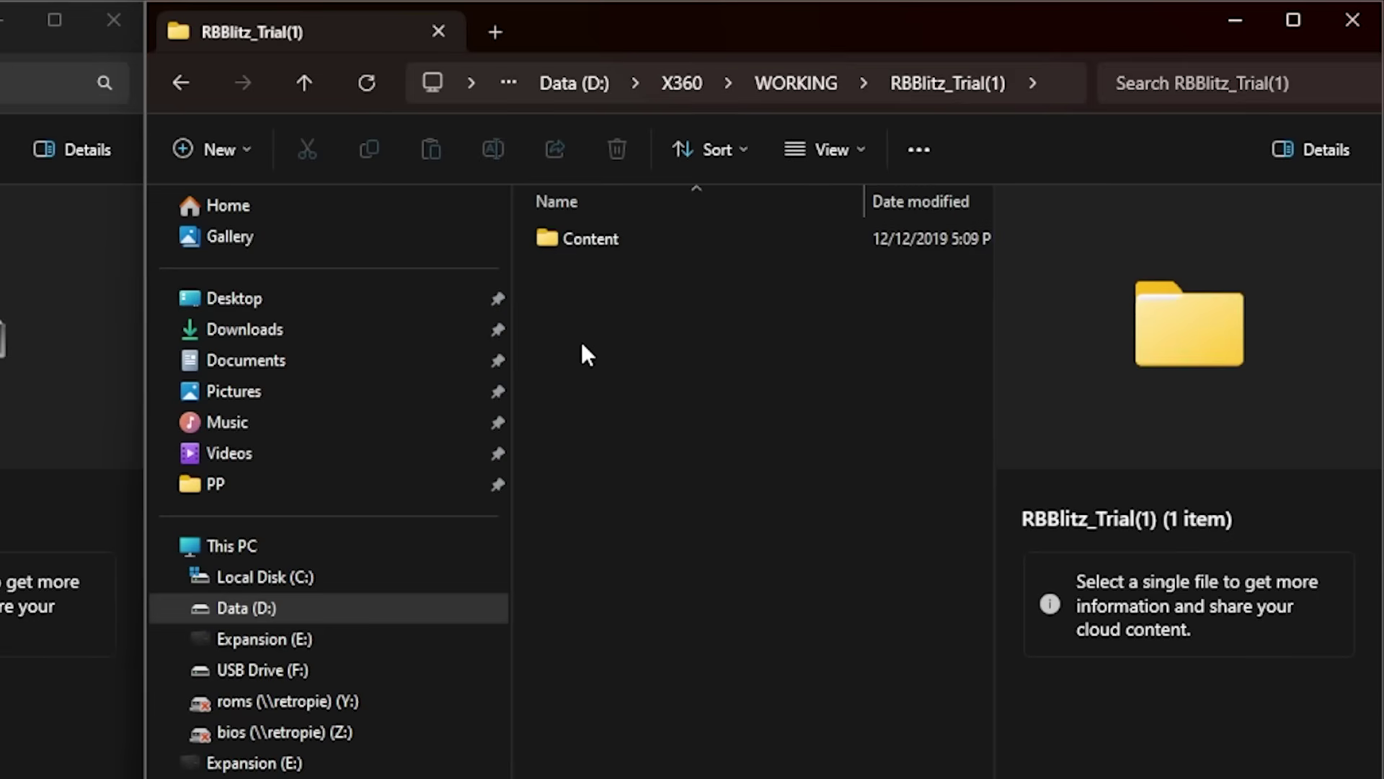
{"action": "left_click", "coordinate": [575, 240]}
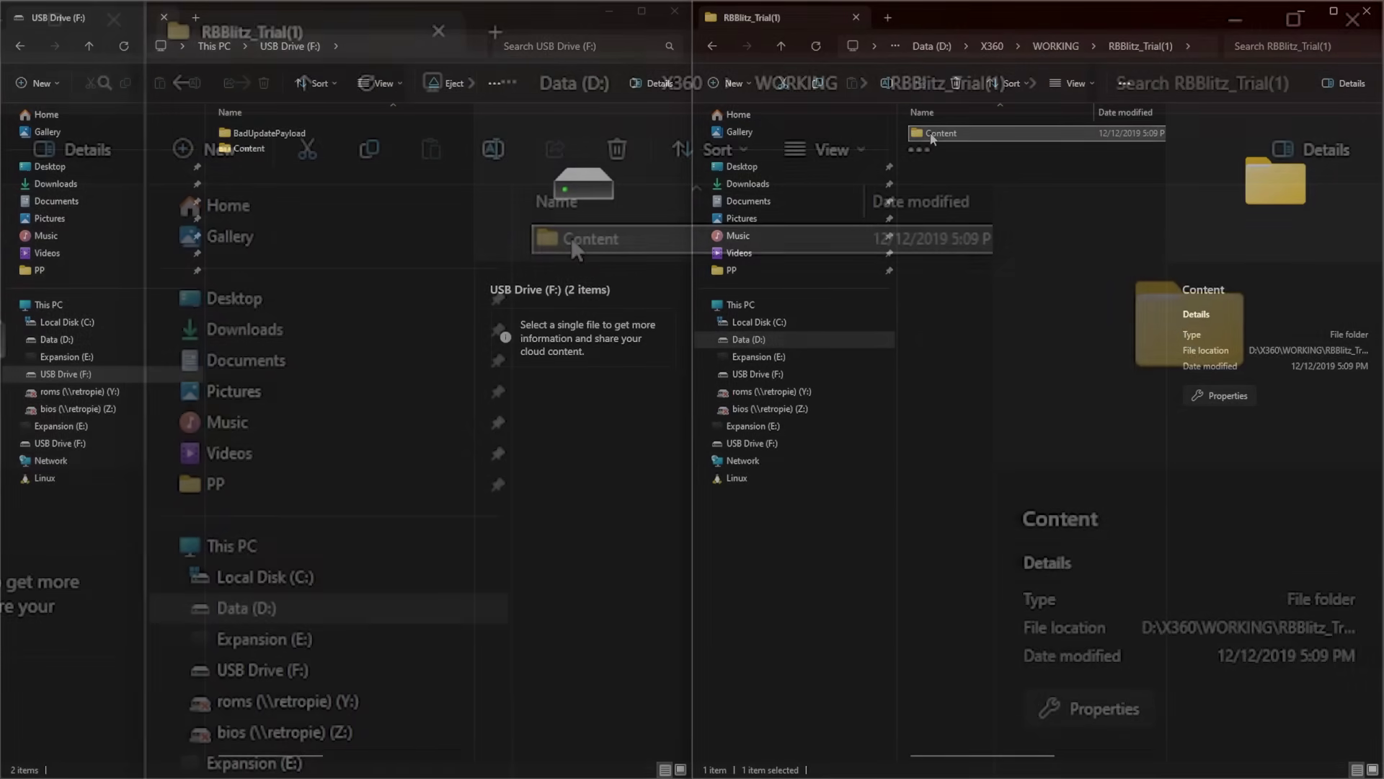
{"action": "right_click", "coordinate": [931, 138]}
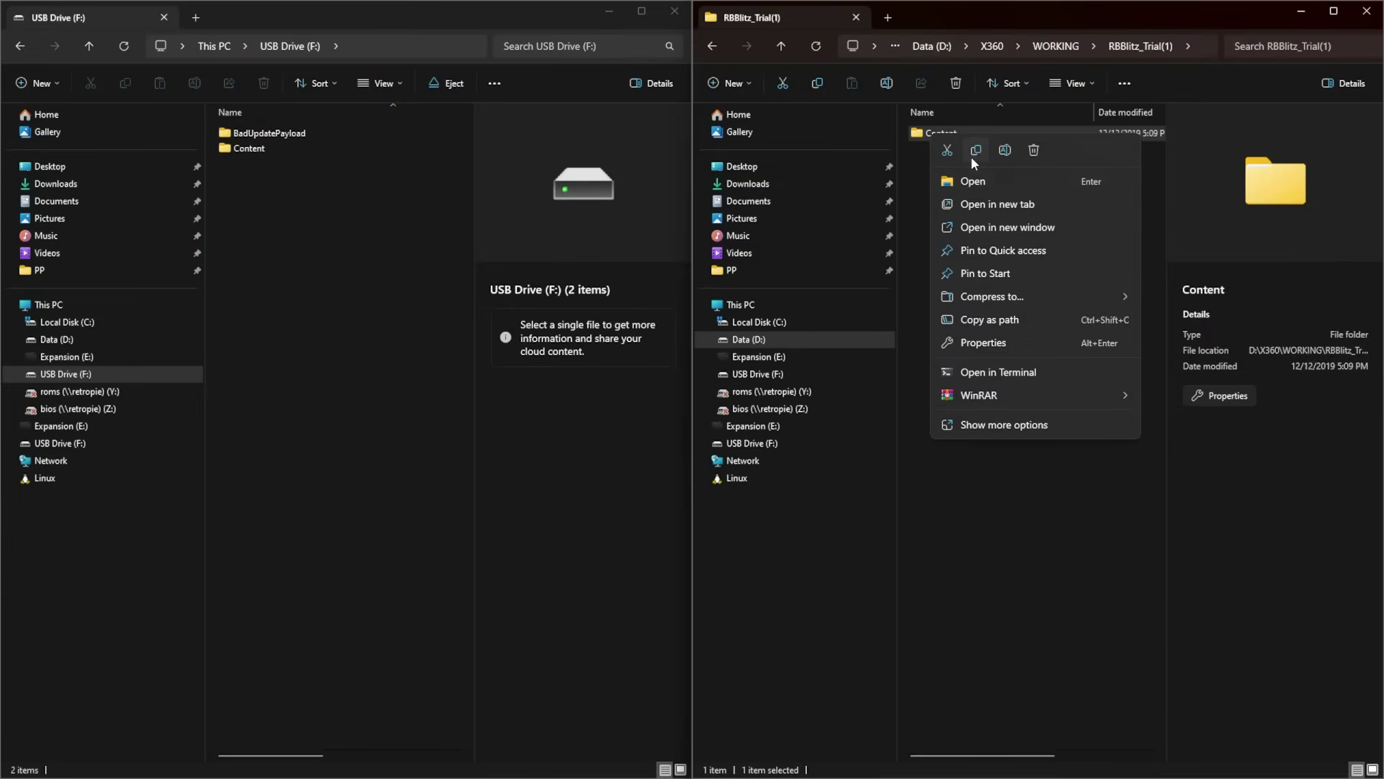
{"action": "left_click", "coordinate": [973, 150]}
{"action": "left_click", "coordinate": [275, 290]}
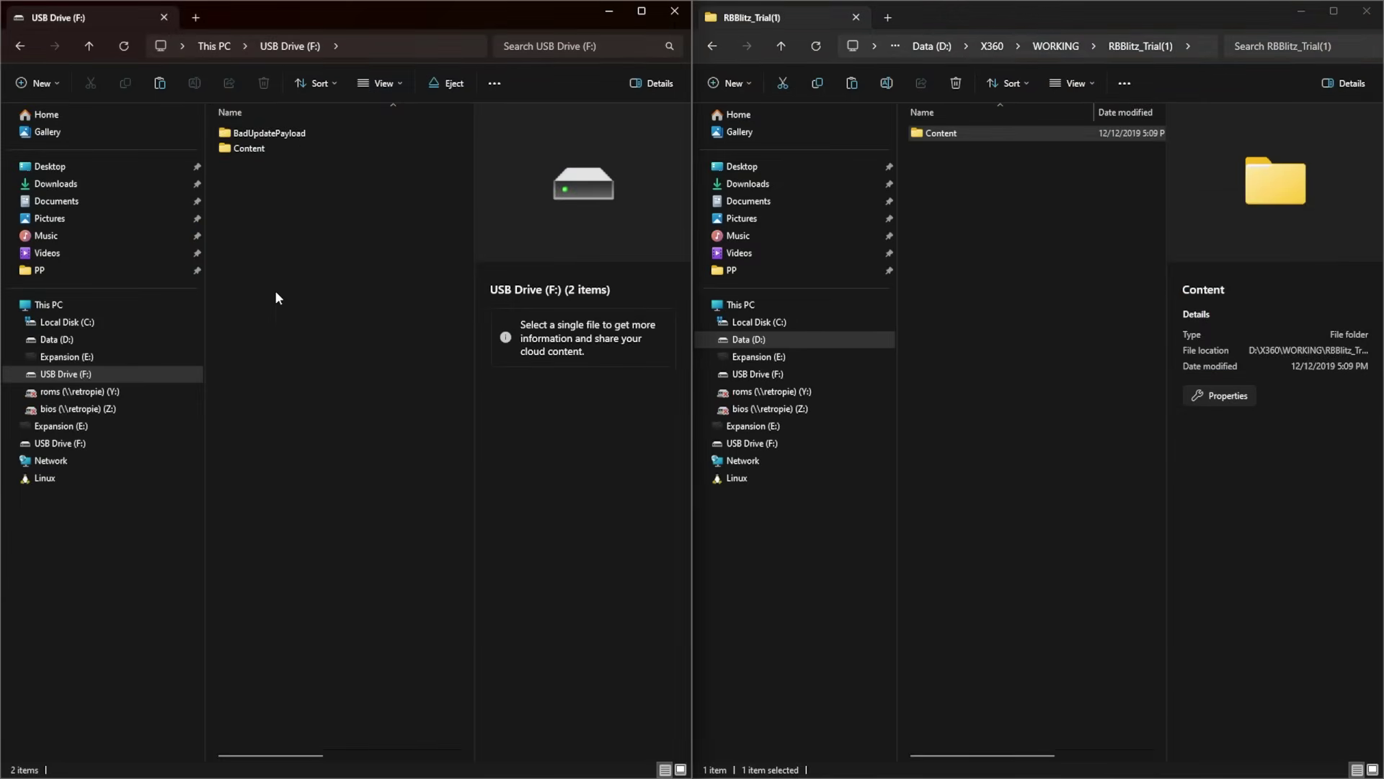
{"action": "right_click", "coordinate": [275, 290]}
{"action": "left_click", "coordinate": [291, 309]}
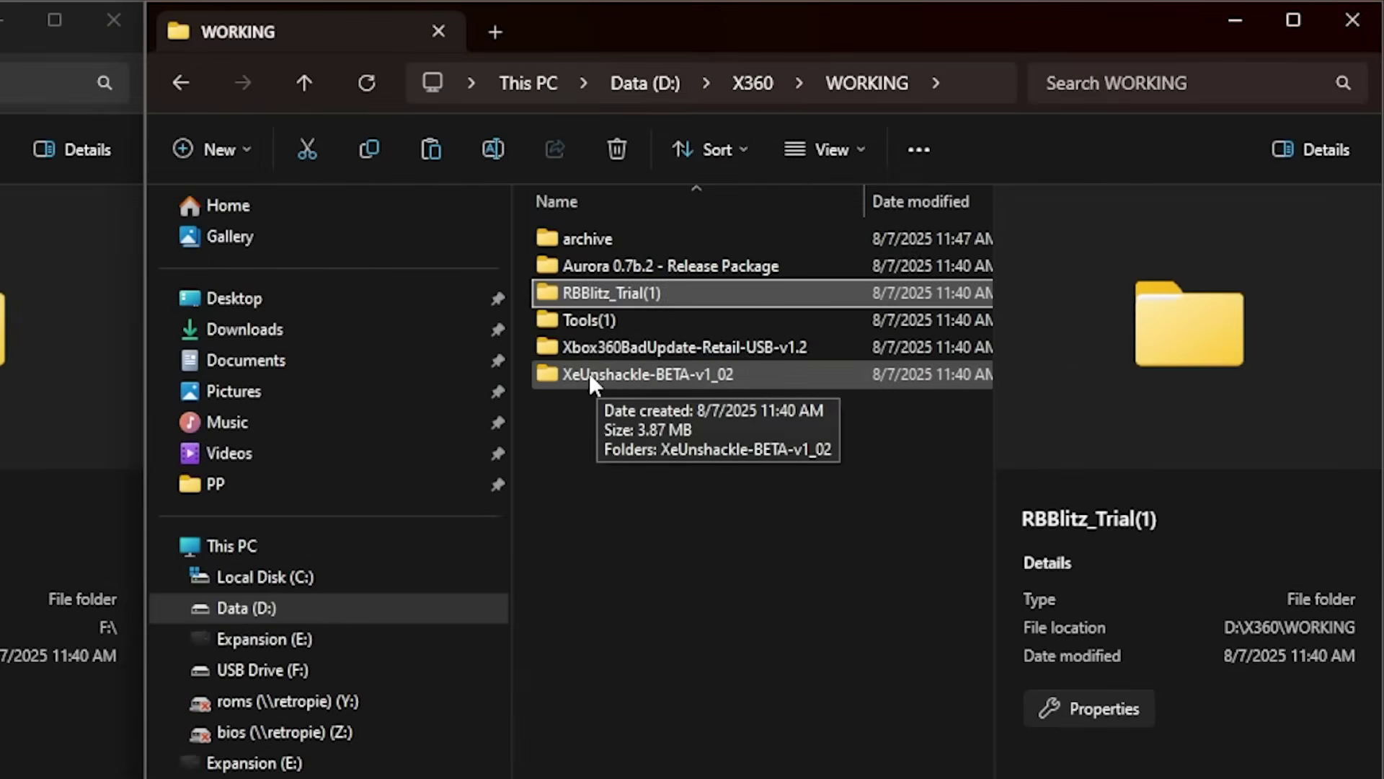
Open XeUnshackle-BETA-v1_02 > XeUnshackle-BETA-v1_02 > BadUpdatePayload to reach default.xex.
{"action": "double_click", "coordinate": [625, 375]}
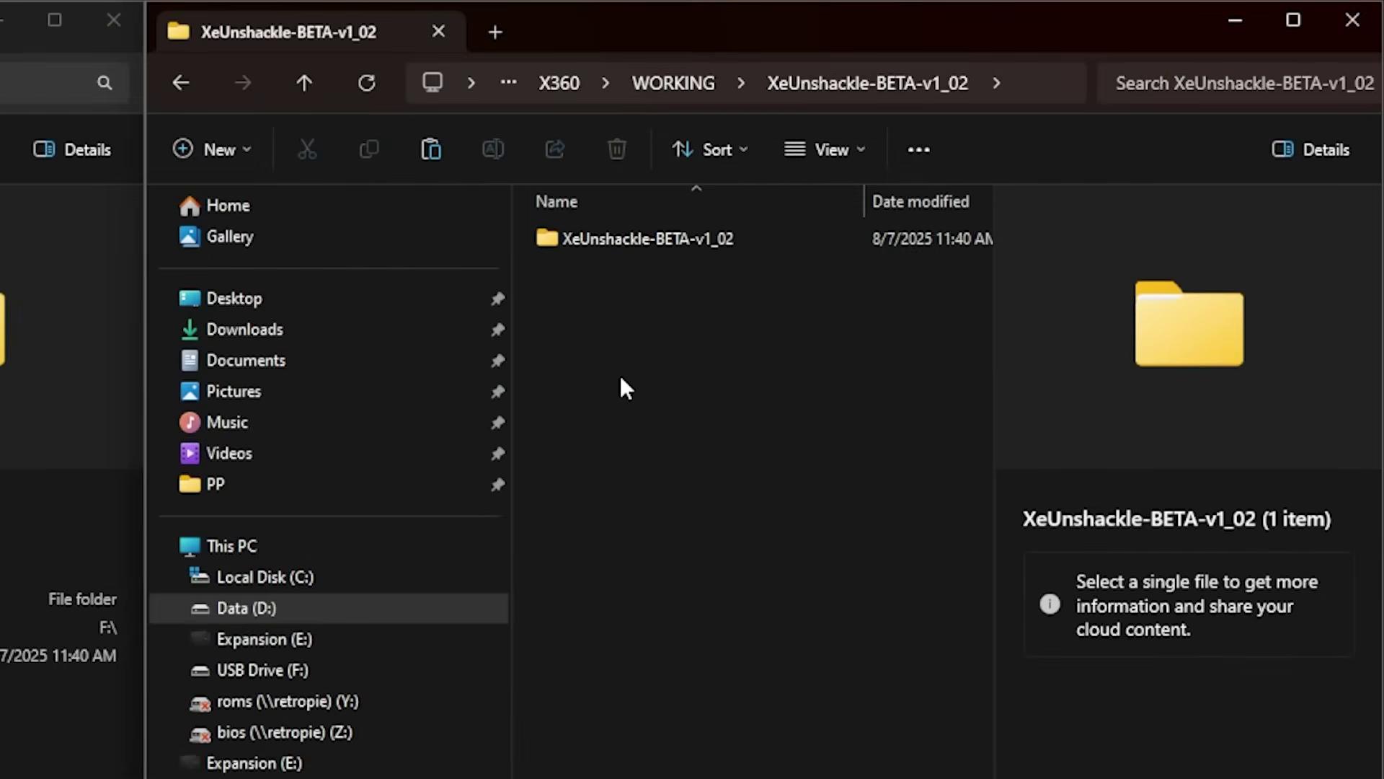
{"action": "double_click", "coordinate": [616, 238]}
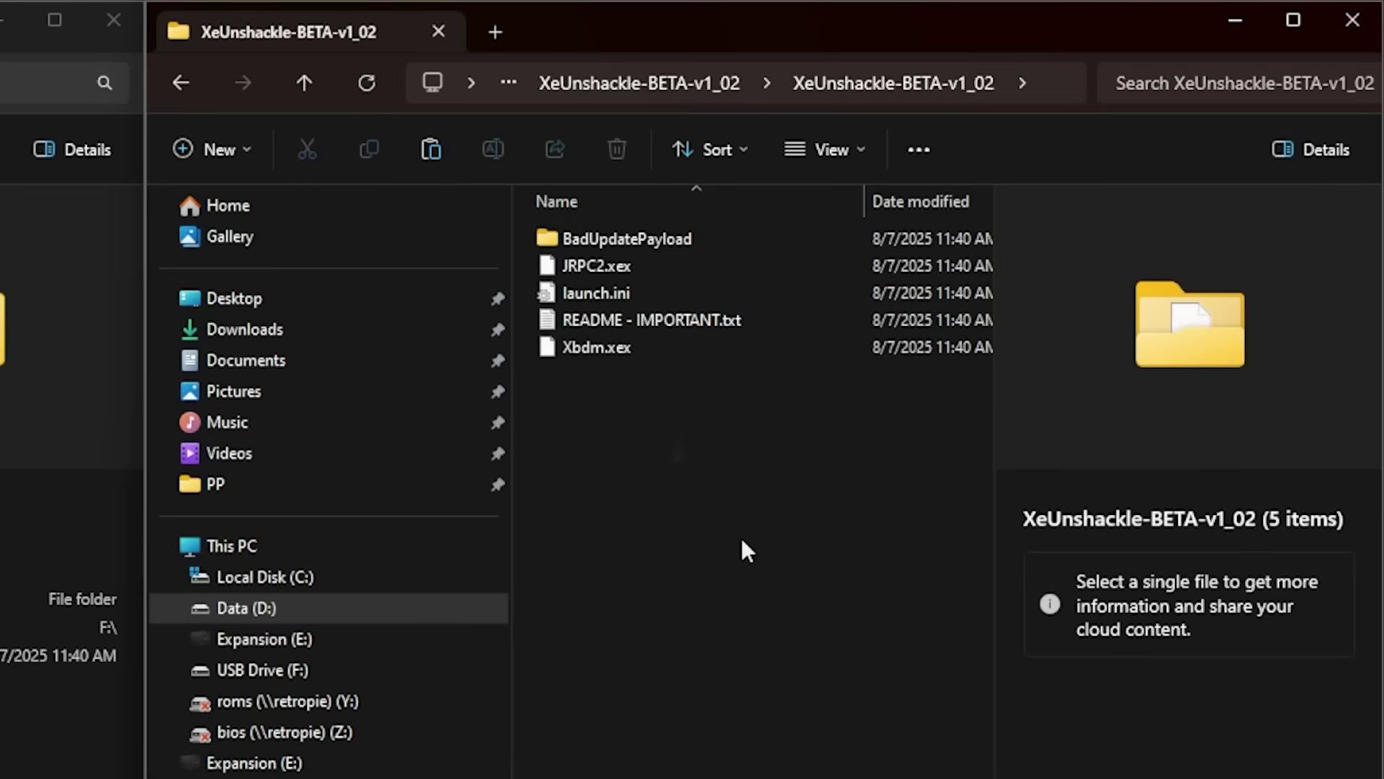
{"action": "double_click", "coordinate": [621, 238]}
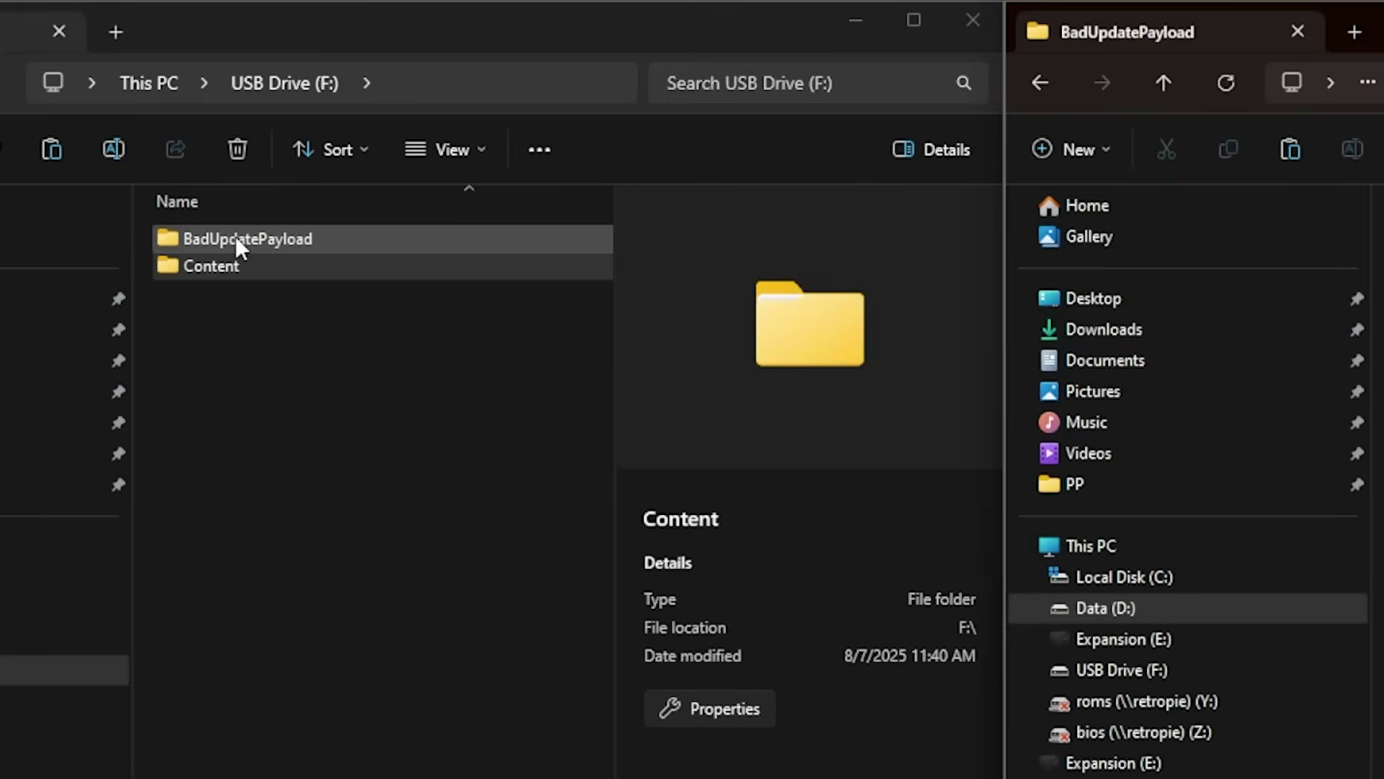
Check the six .bin files in the USB drive's BadUpdatePayload folder, then return to the drive root.
{"action": "double_click", "coordinate": [235, 236]}
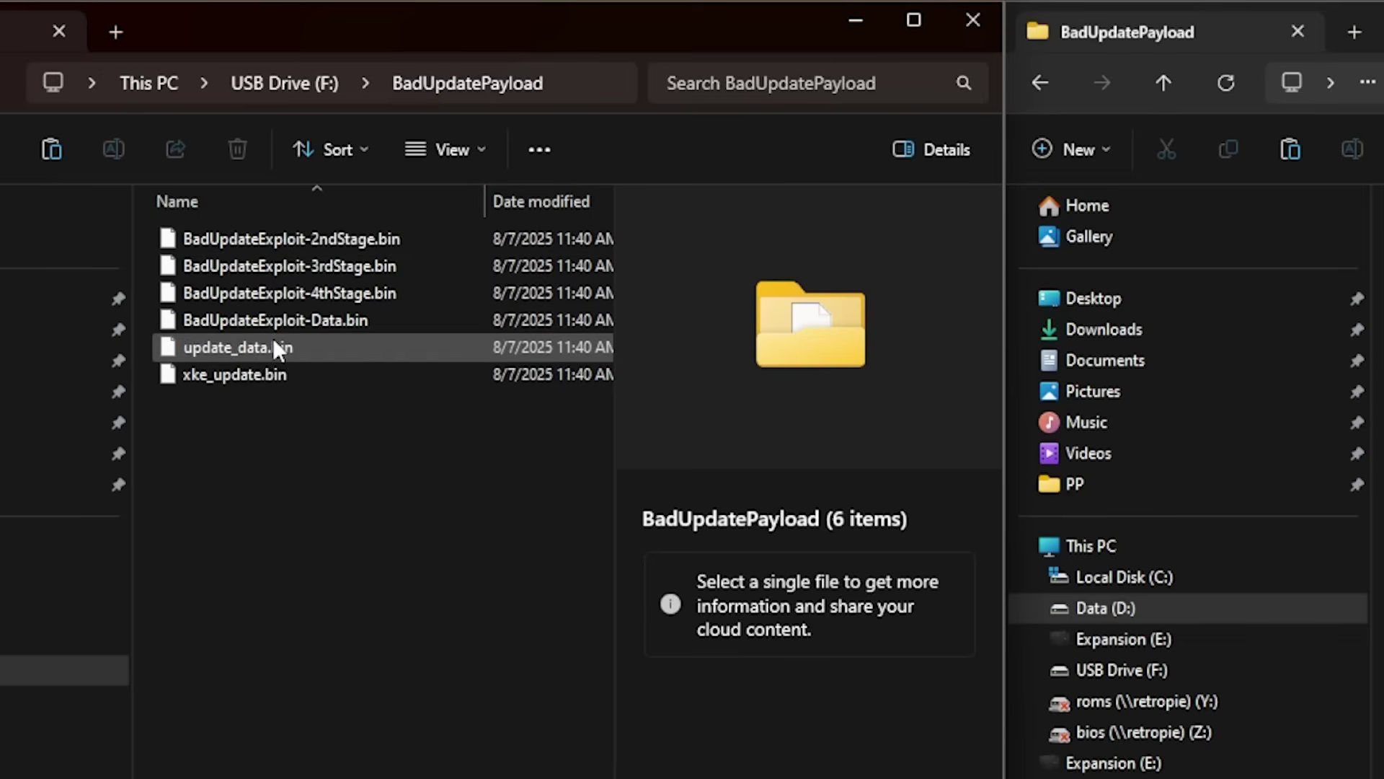
{"action": "left_click", "coordinate": [279, 81]}
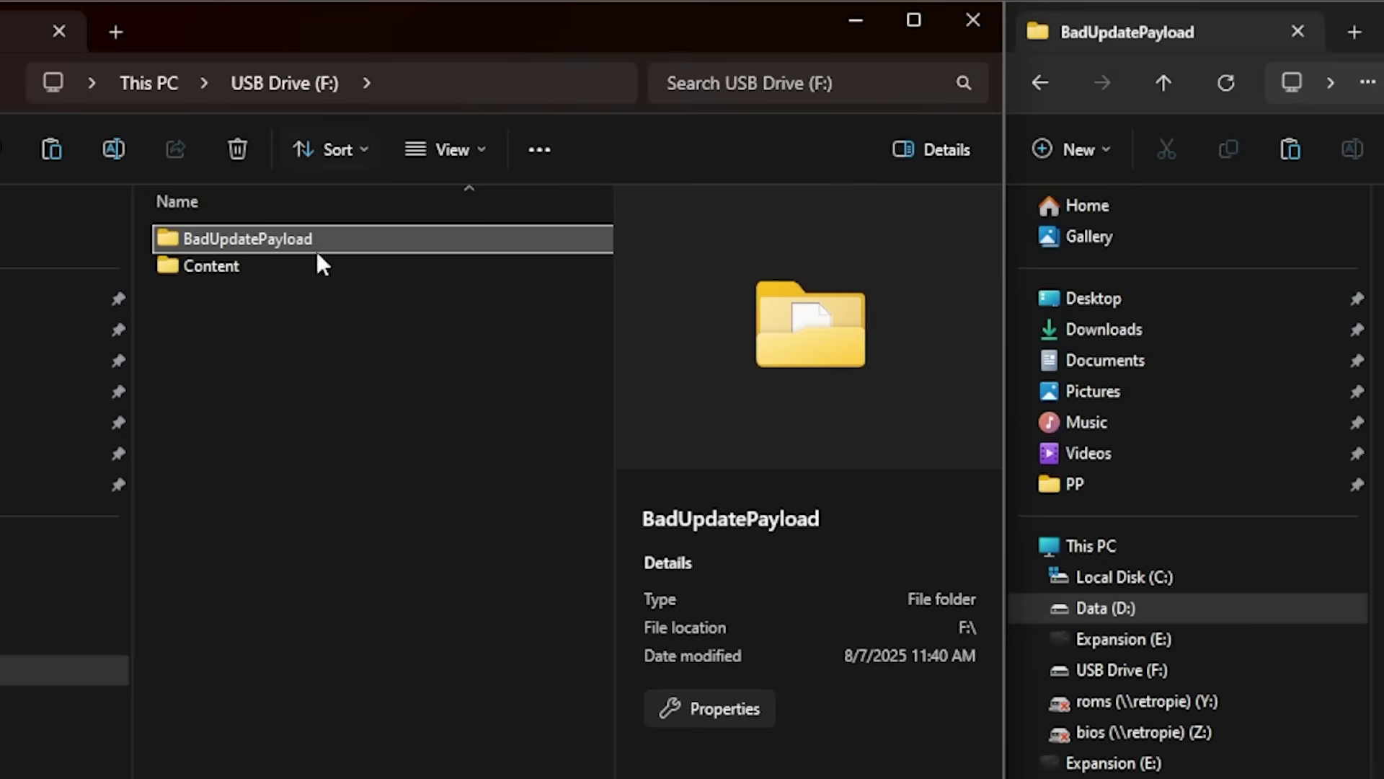
{"action": "left_click", "coordinate": [306, 434]}
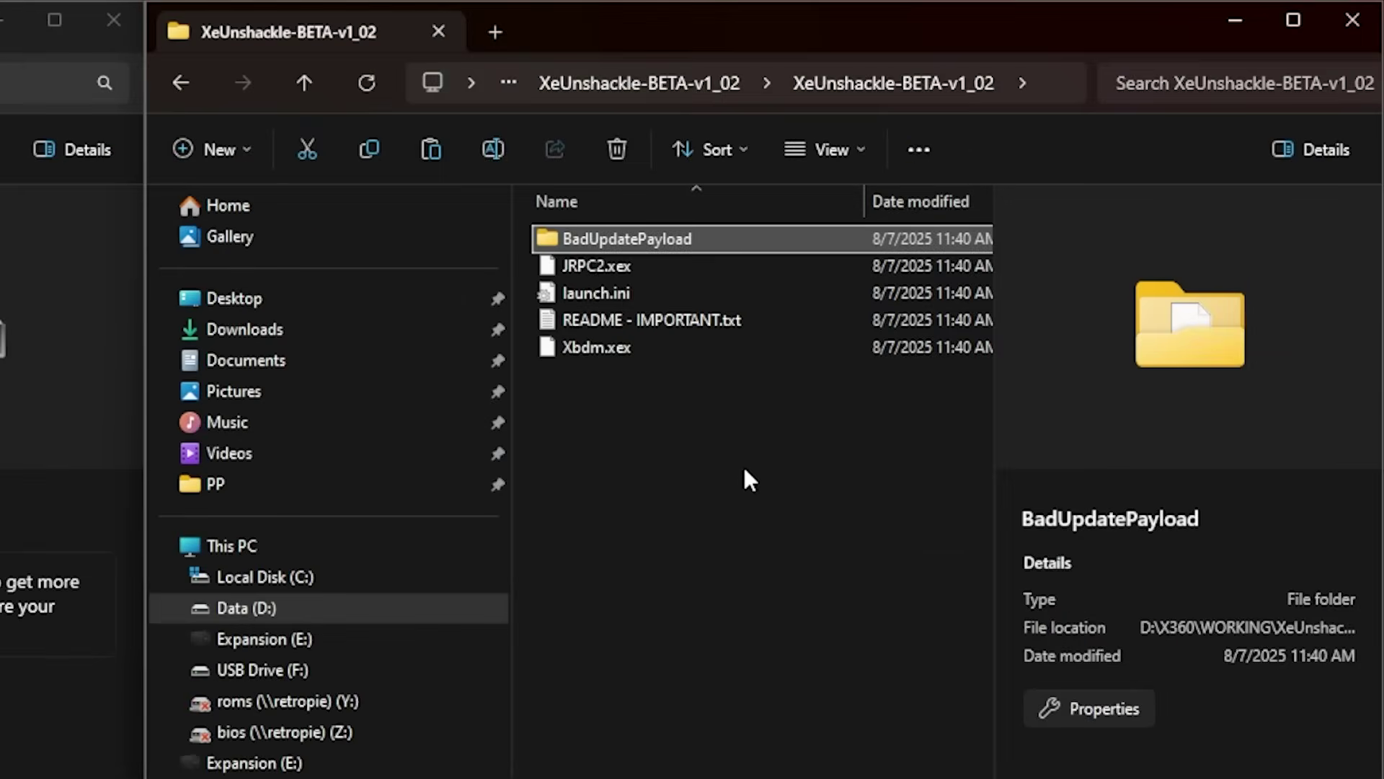
Copy the five XeUnshackle items to USB Drive (F:), delete README - IMPORTANT.txt, and open BadUpdatePayload.
{"action": "left_click_drag", "start_coordinate": [742, 475], "coordinate": [292, 285]}
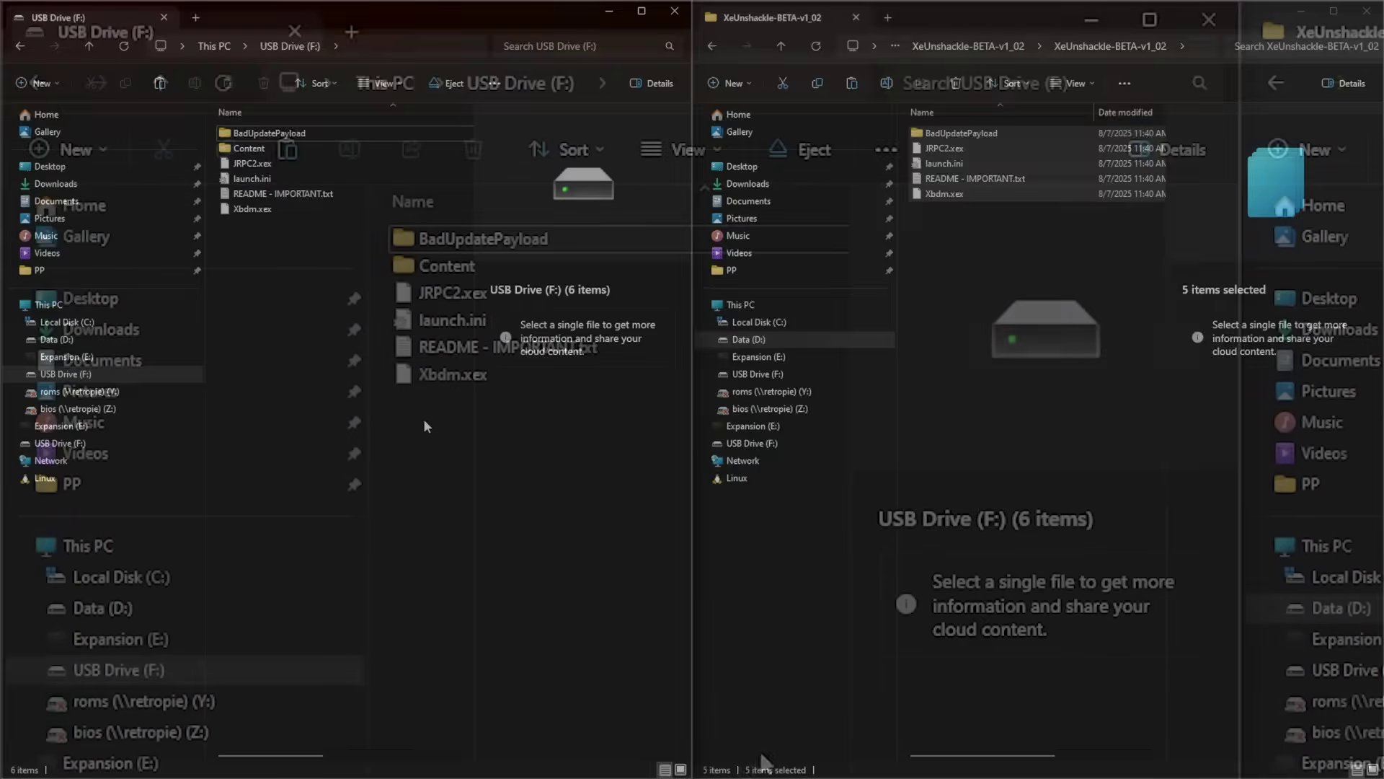
{"action": "left_click", "coordinate": [502, 345]}
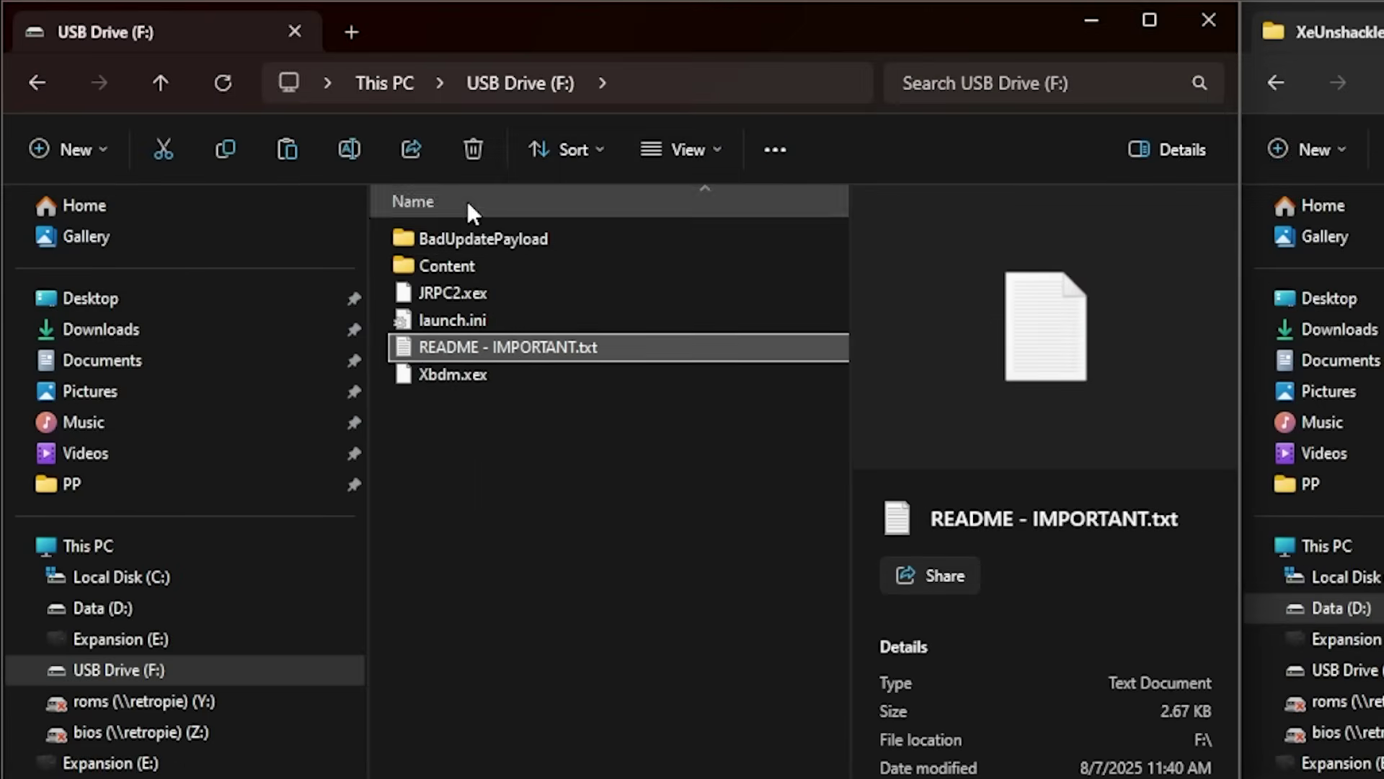
{"action": "left_click", "coordinate": [473, 147]}
{"action": "key", "text": "Return"}
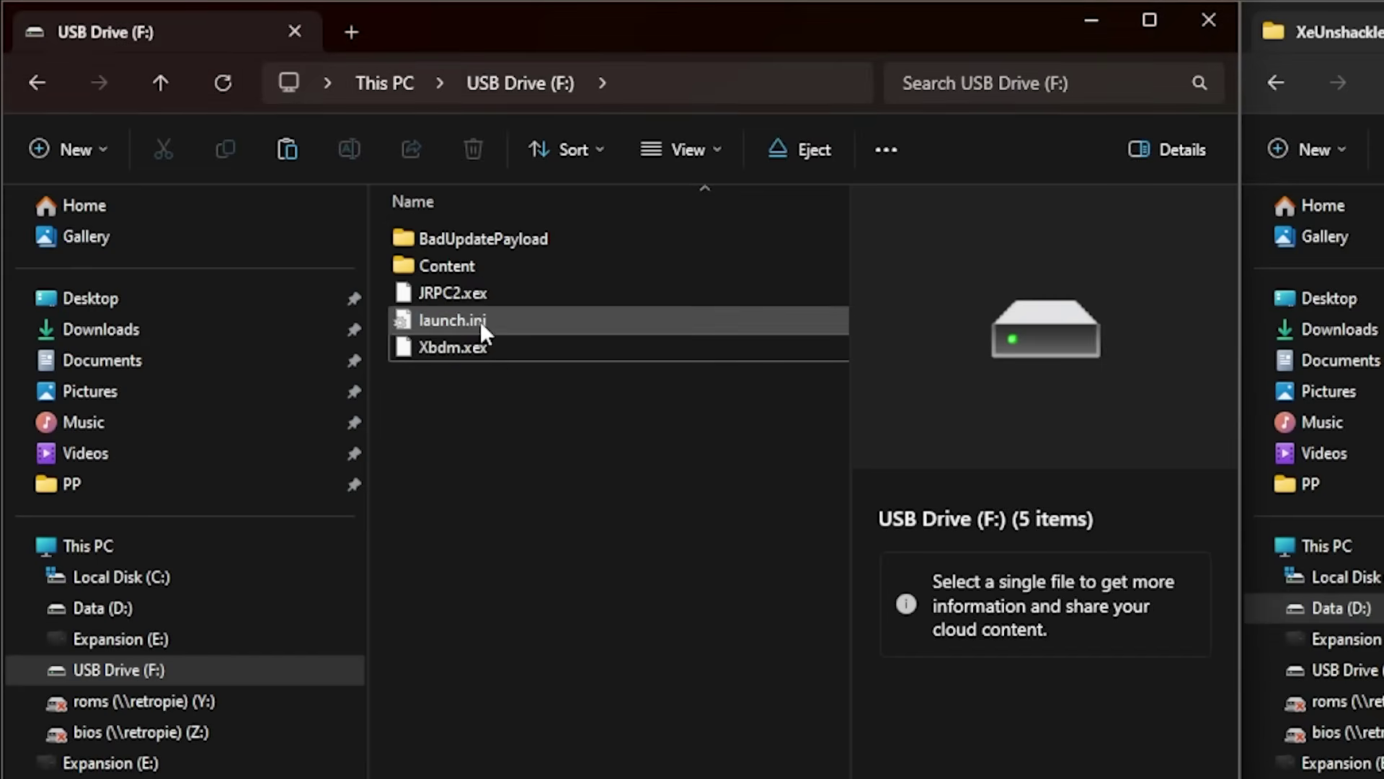
{"action": "double_click", "coordinate": [482, 233]}
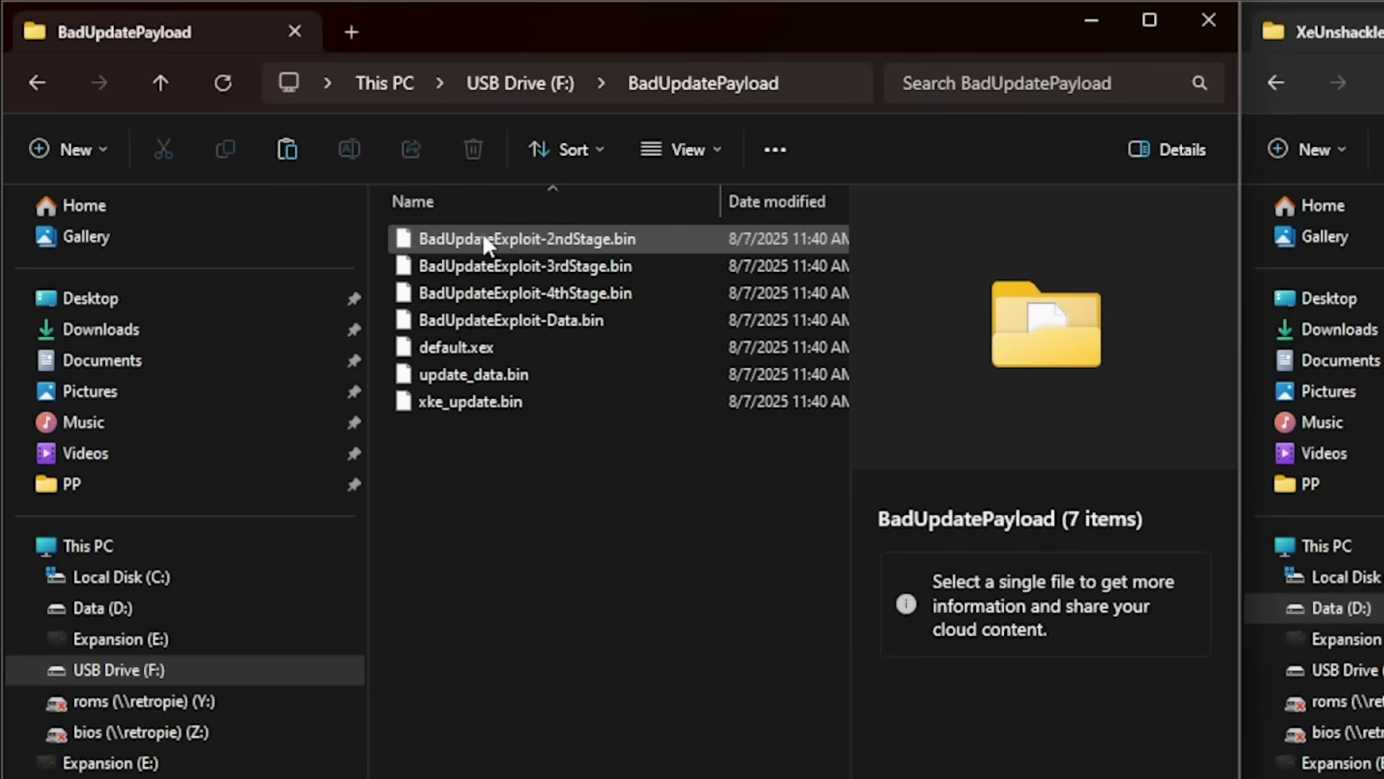
Select default.xex in the drive's BadUpdatePayload folder, then bring the XePatcher folder window forward.
{"action": "left_click", "coordinate": [469, 344]}
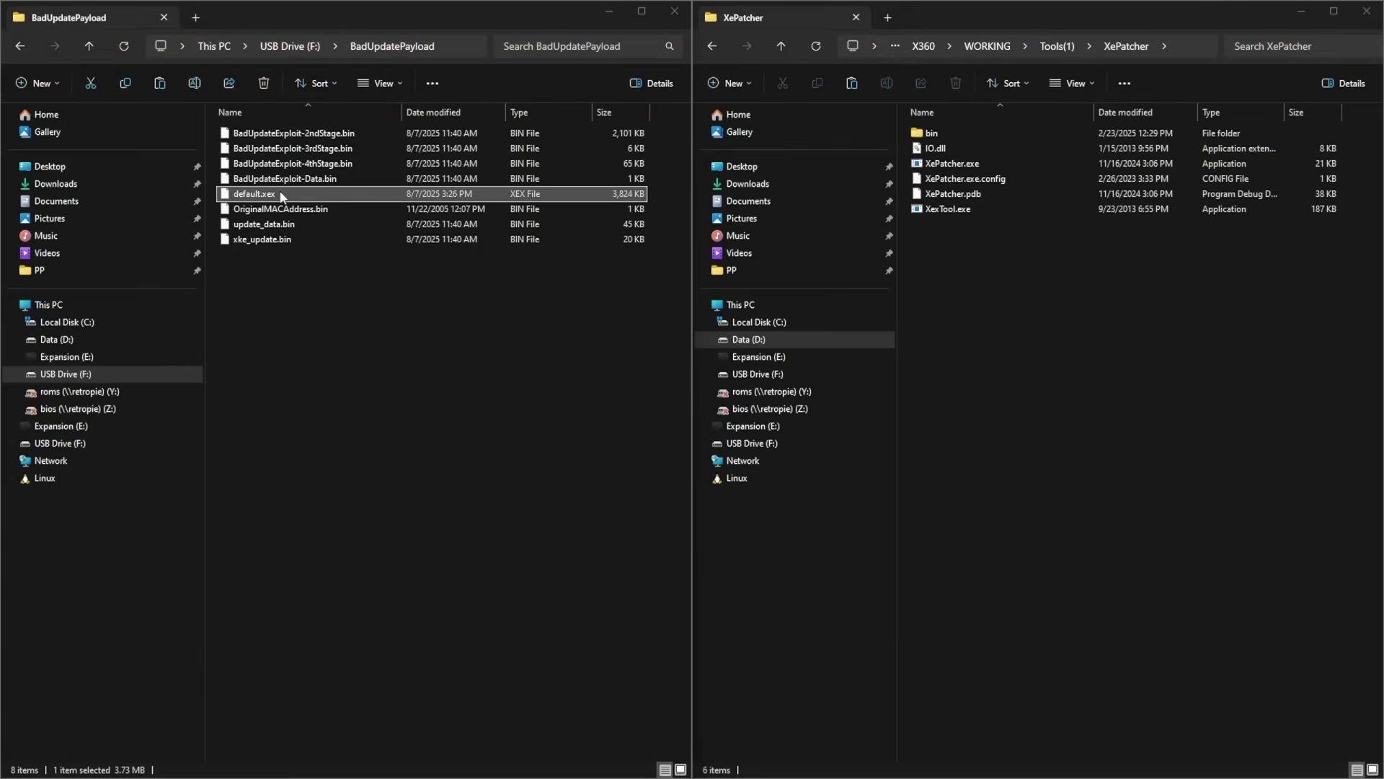
{"action": "left_click", "coordinate": [281, 196]}
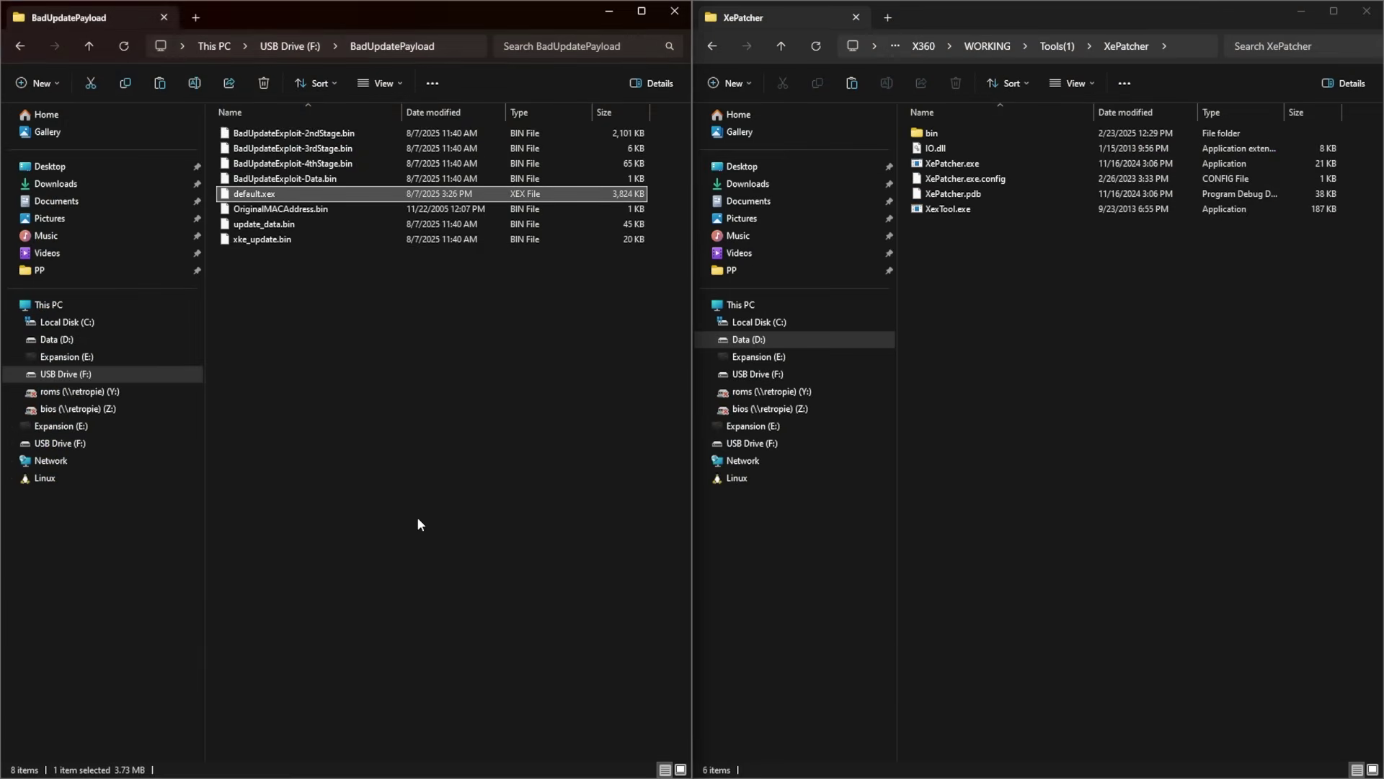
{"action": "left_click", "coordinate": [966, 393]}
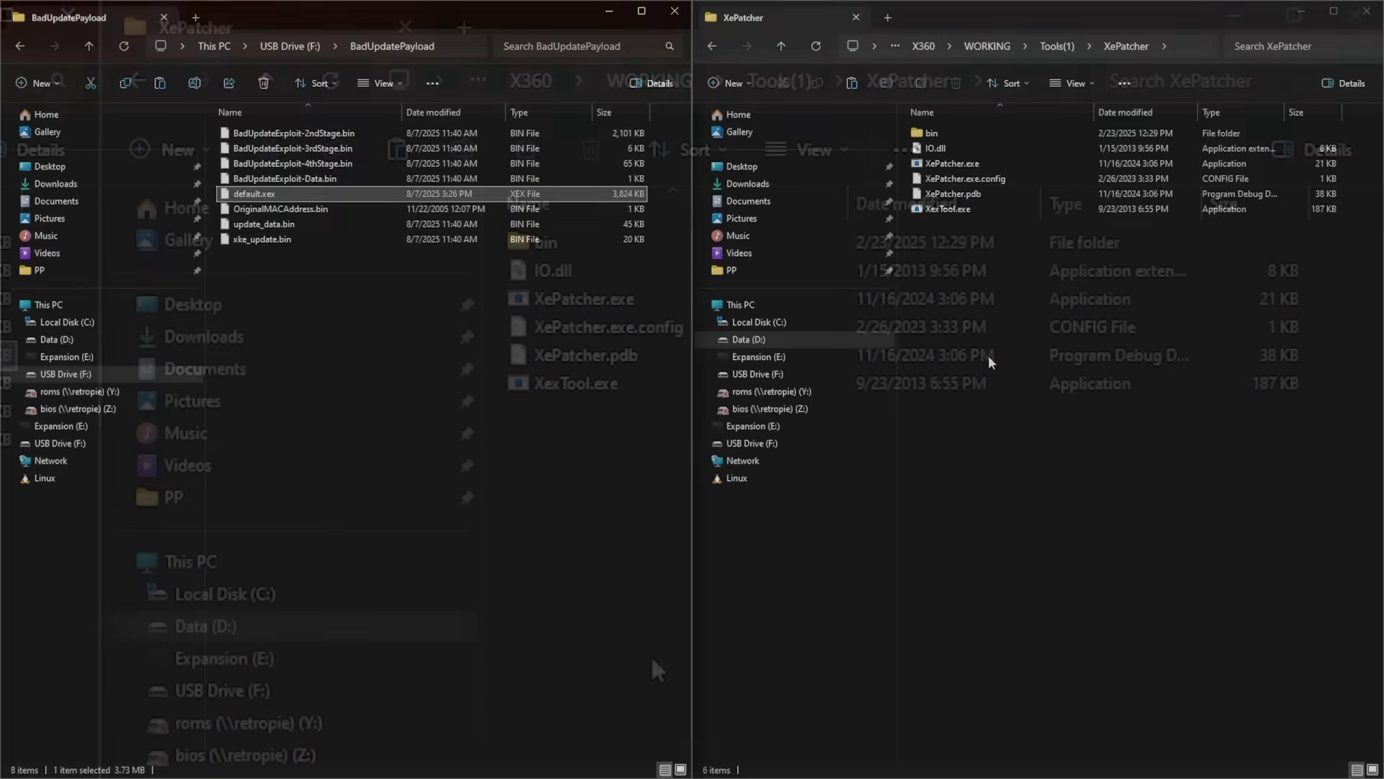
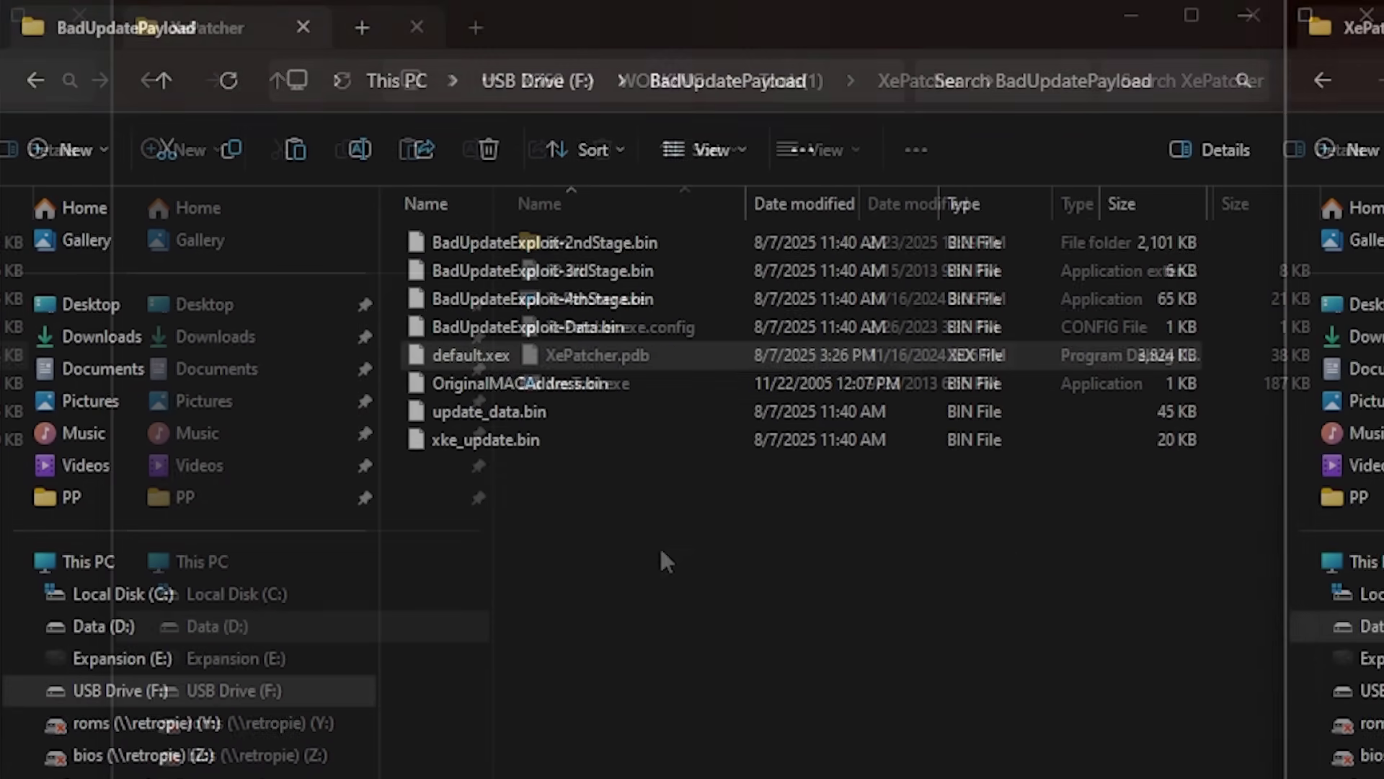
Paste a copy of default.xex into the XePatcher folder, then deselect it.
{"action": "right_click", "coordinate": [659, 546]}
{"action": "left_click", "coordinate": [689, 573]}
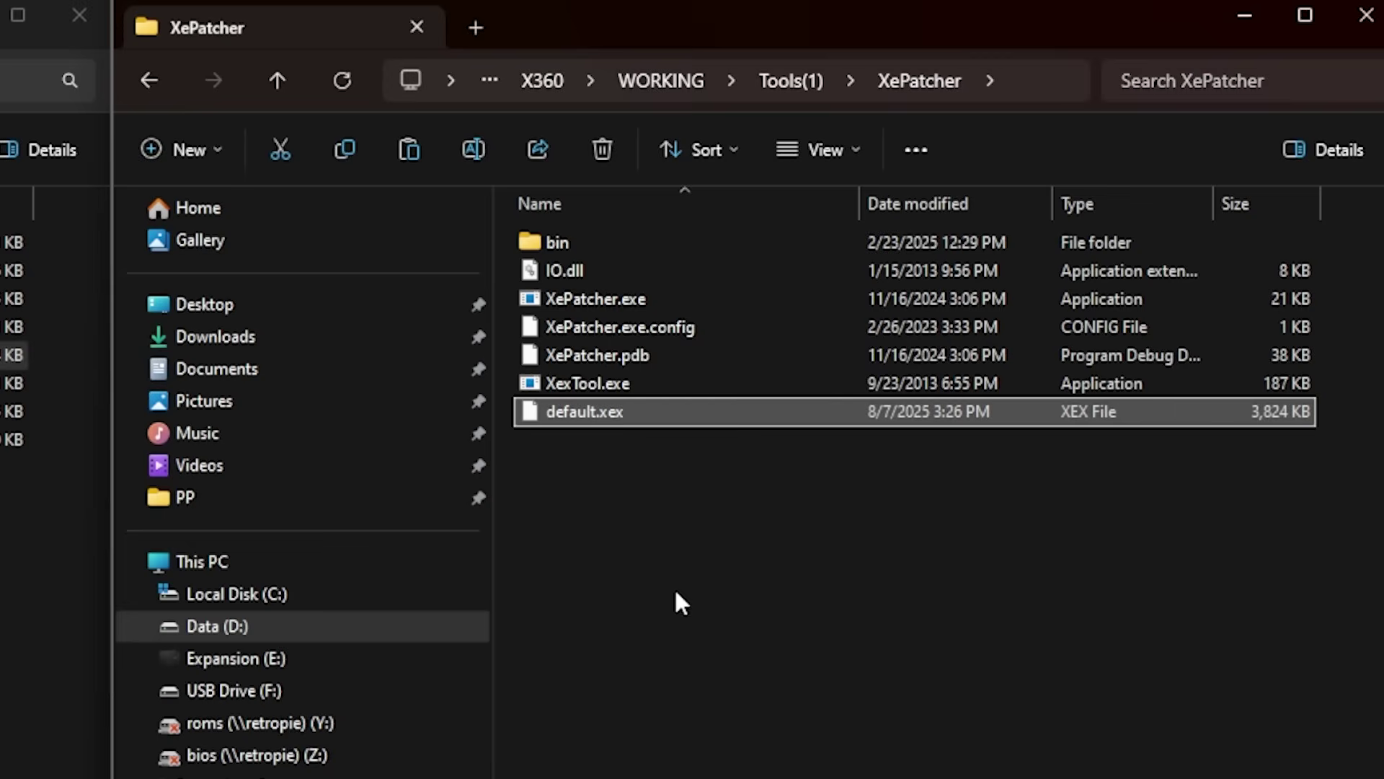
{"action": "left_click", "coordinate": [721, 640]}
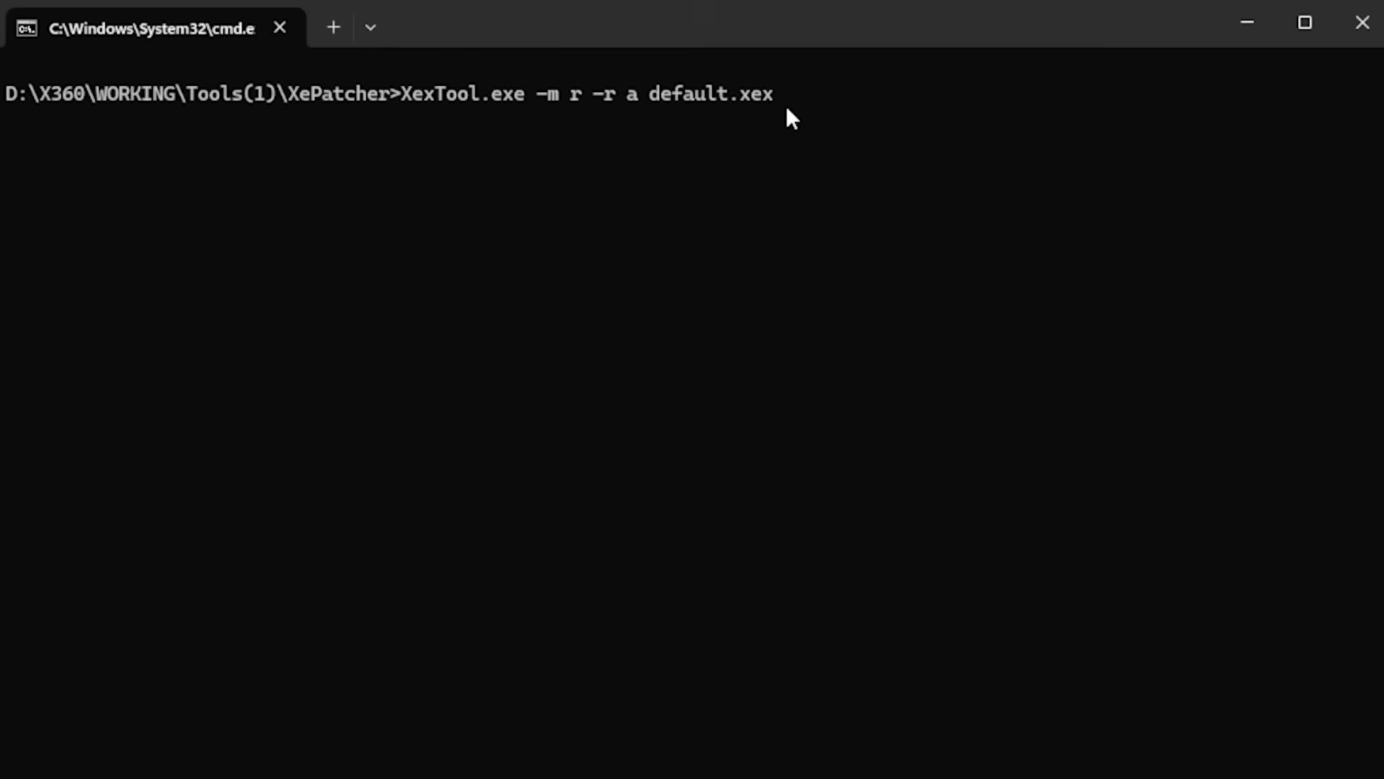
Run XexTool.exe -m r -r a default.xex to strip the file's media and region limits.
{"action": "key", "text": "Return"}
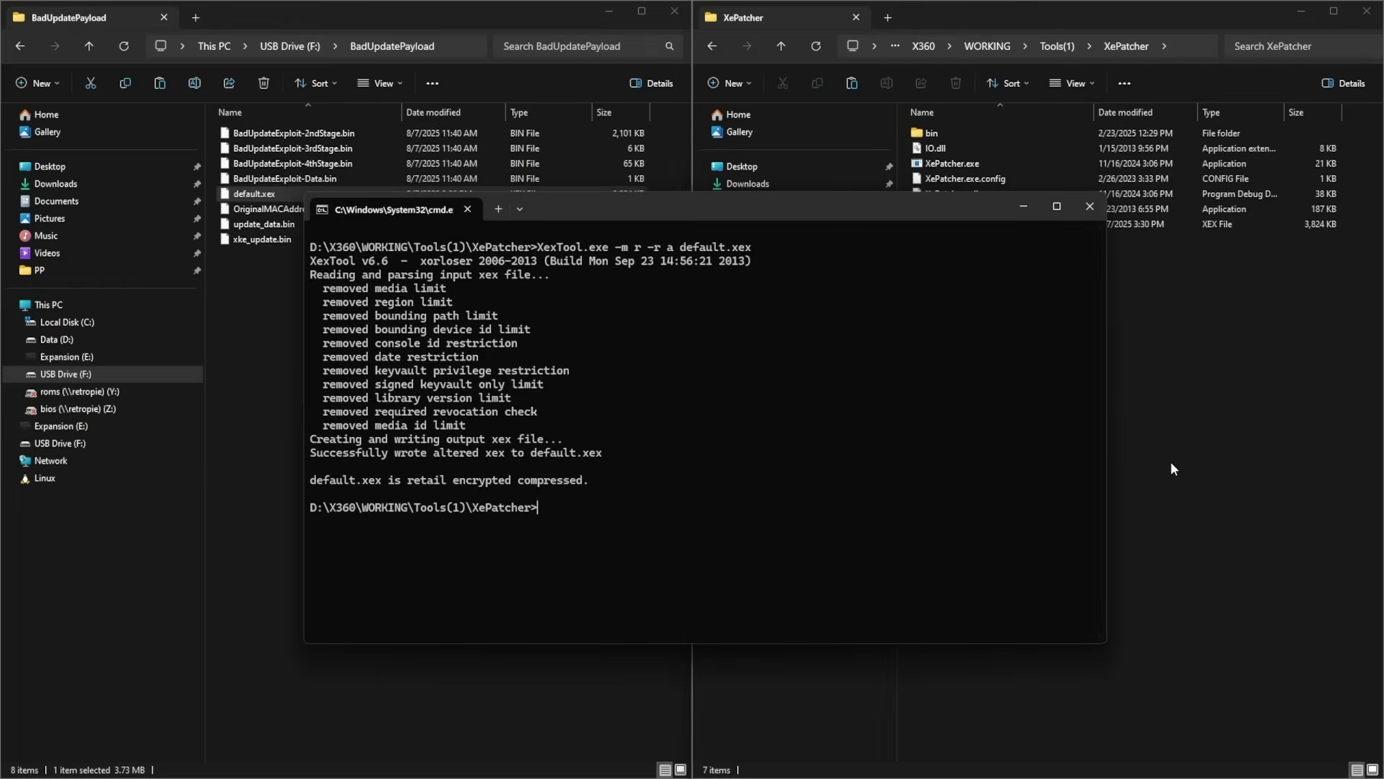
Copy the patched default.xex into the USB's BadUpdatePayload folder, replacing the old one.
{"action": "left_click", "coordinate": [1190, 454]}
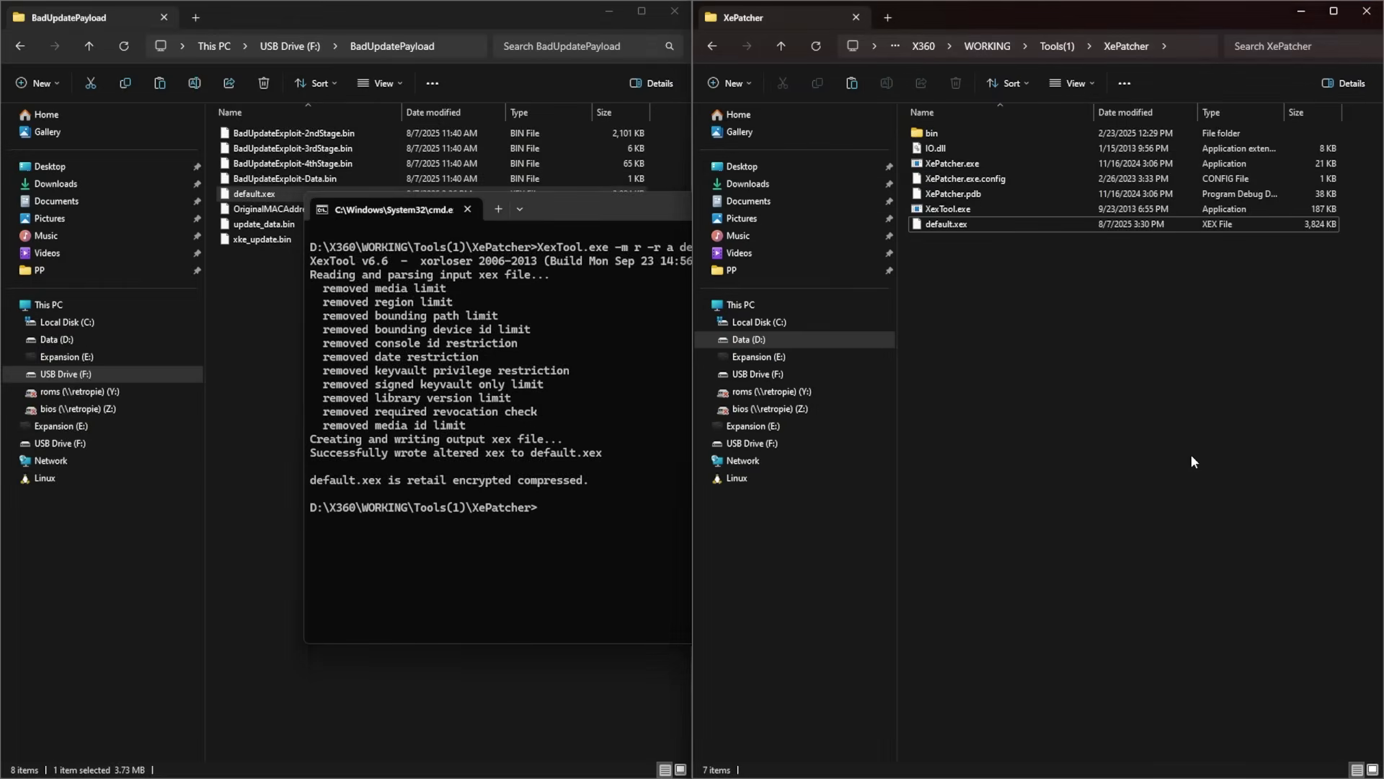
{"action": "left_click", "coordinate": [941, 225]}
{"action": "left_click_drag", "start_coordinate": [939, 230], "coordinate": [257, 309]}
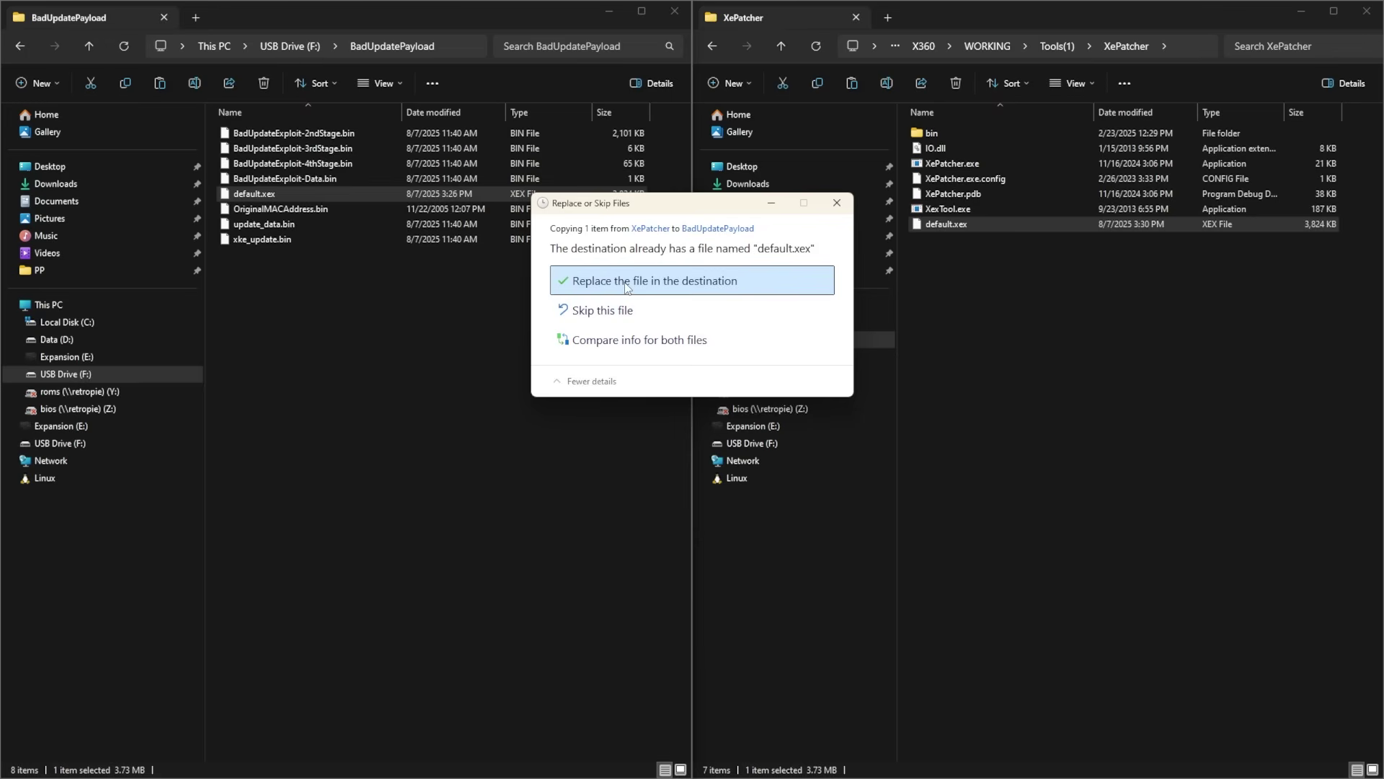
{"action": "left_click", "coordinate": [658, 285]}
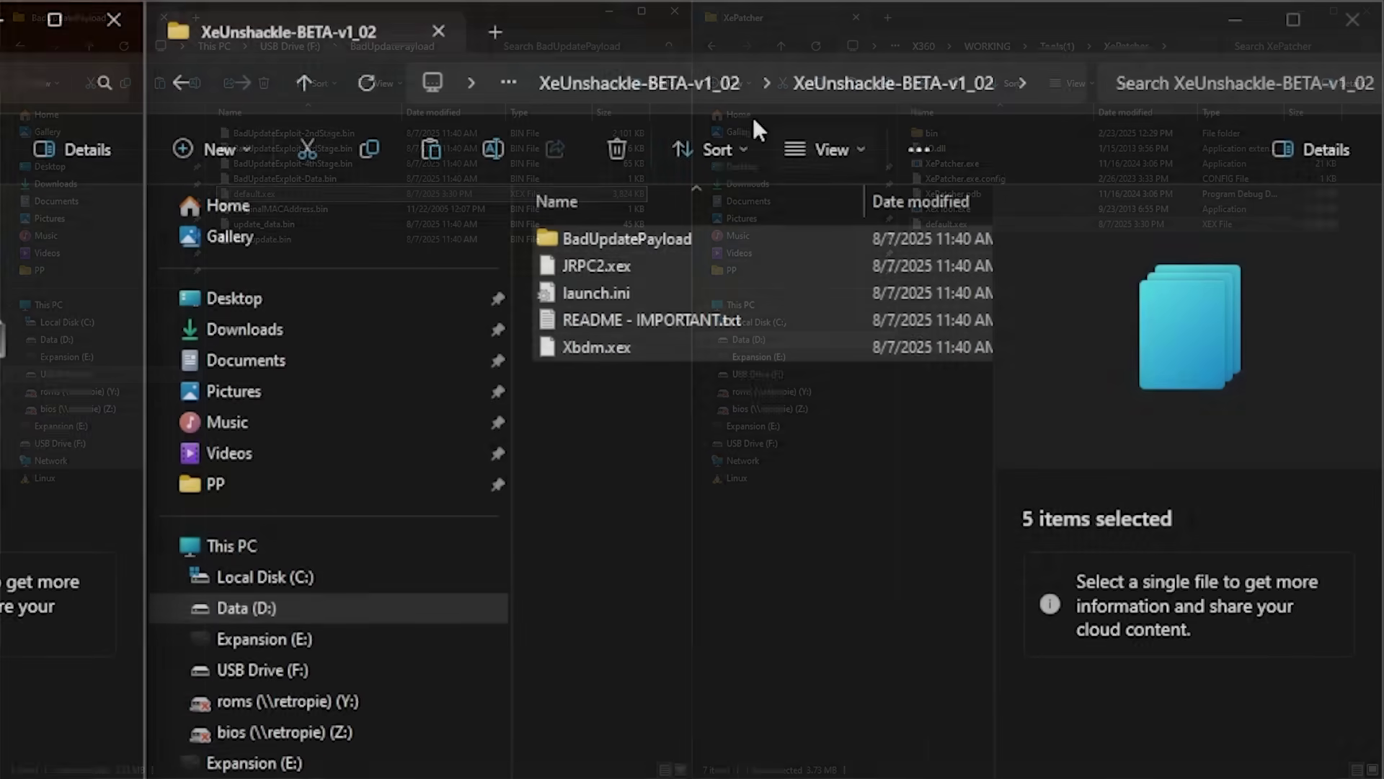
Rename Aurora.xex in WORKING's Aurora 0.7b.2 - Release Package folder to default.xex.
{"action": "left_click", "coordinate": [582, 82]}
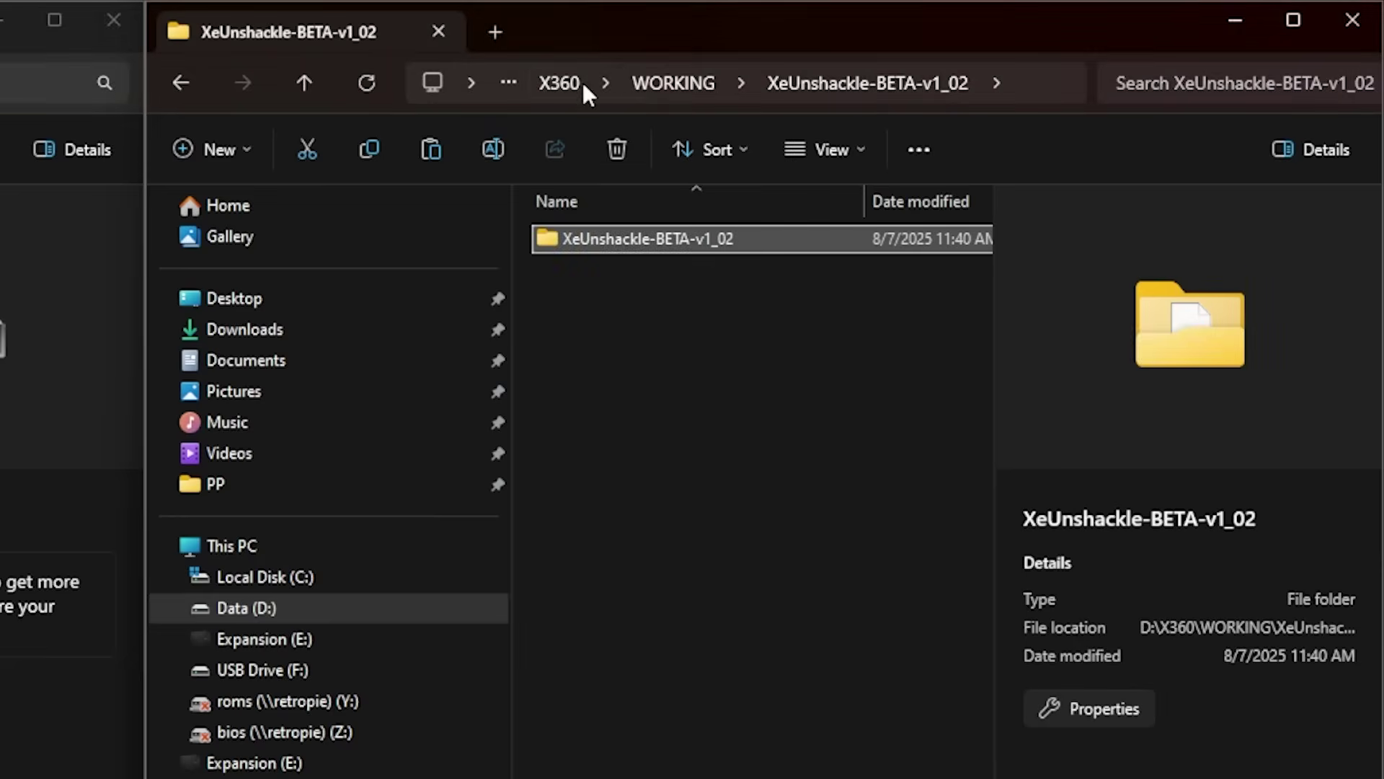
{"action": "left_click", "coordinate": [651, 82]}
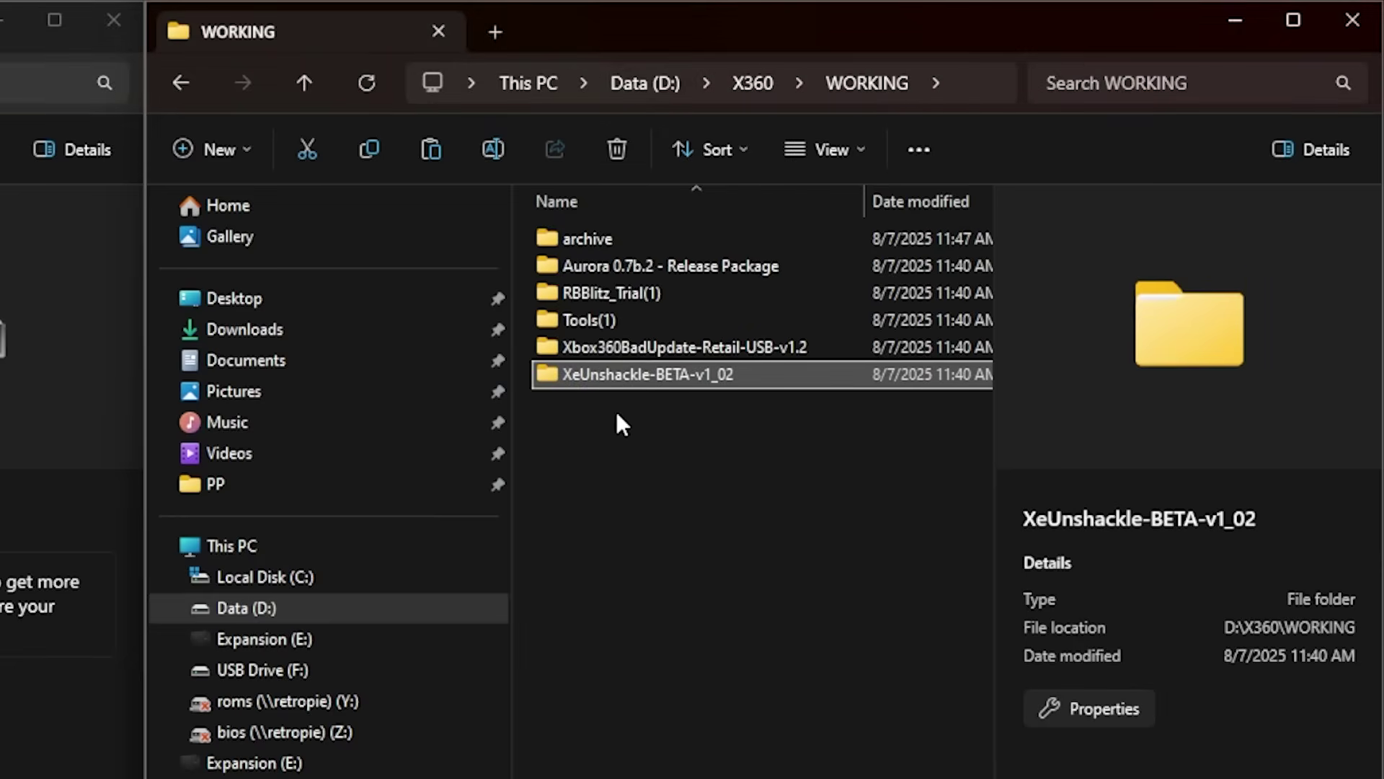
{"action": "left_click", "coordinate": [644, 433]}
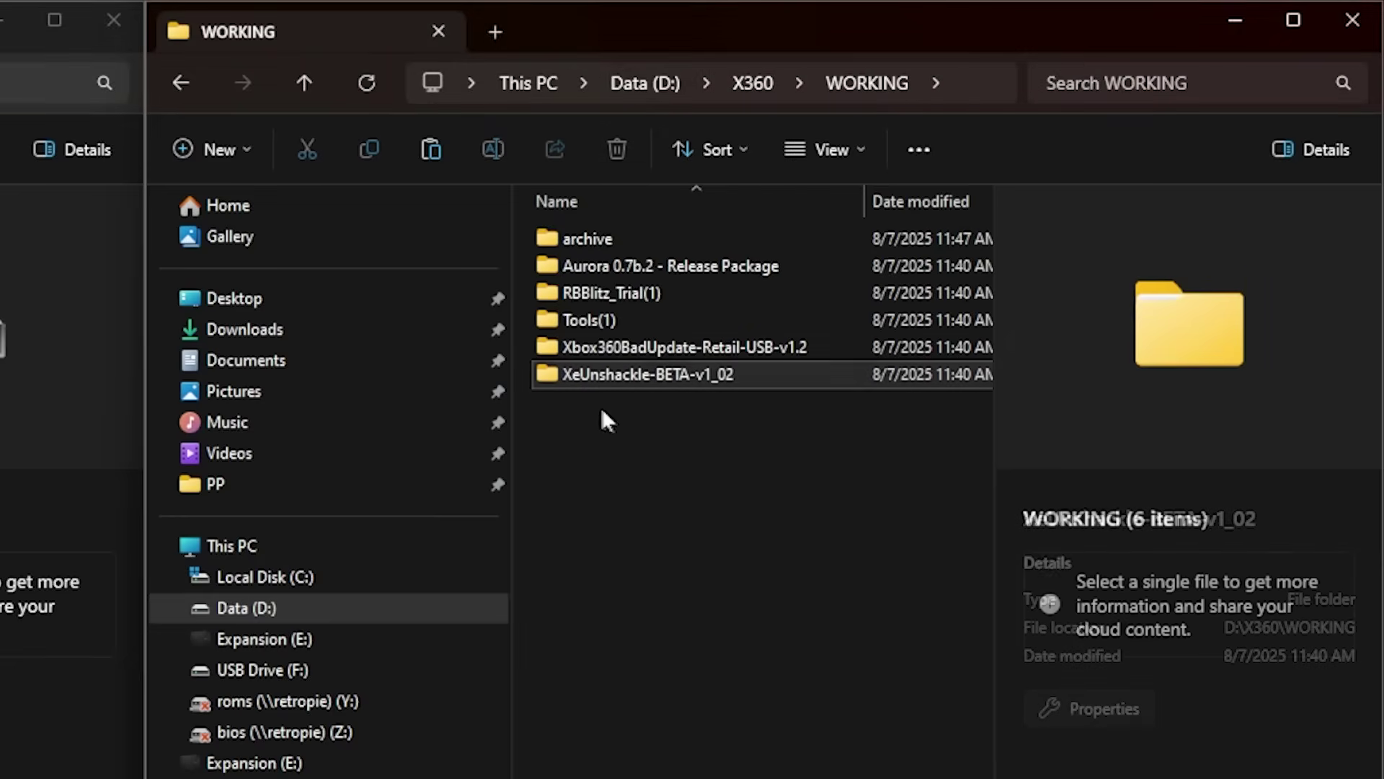
{"action": "double_click", "coordinate": [596, 264]}
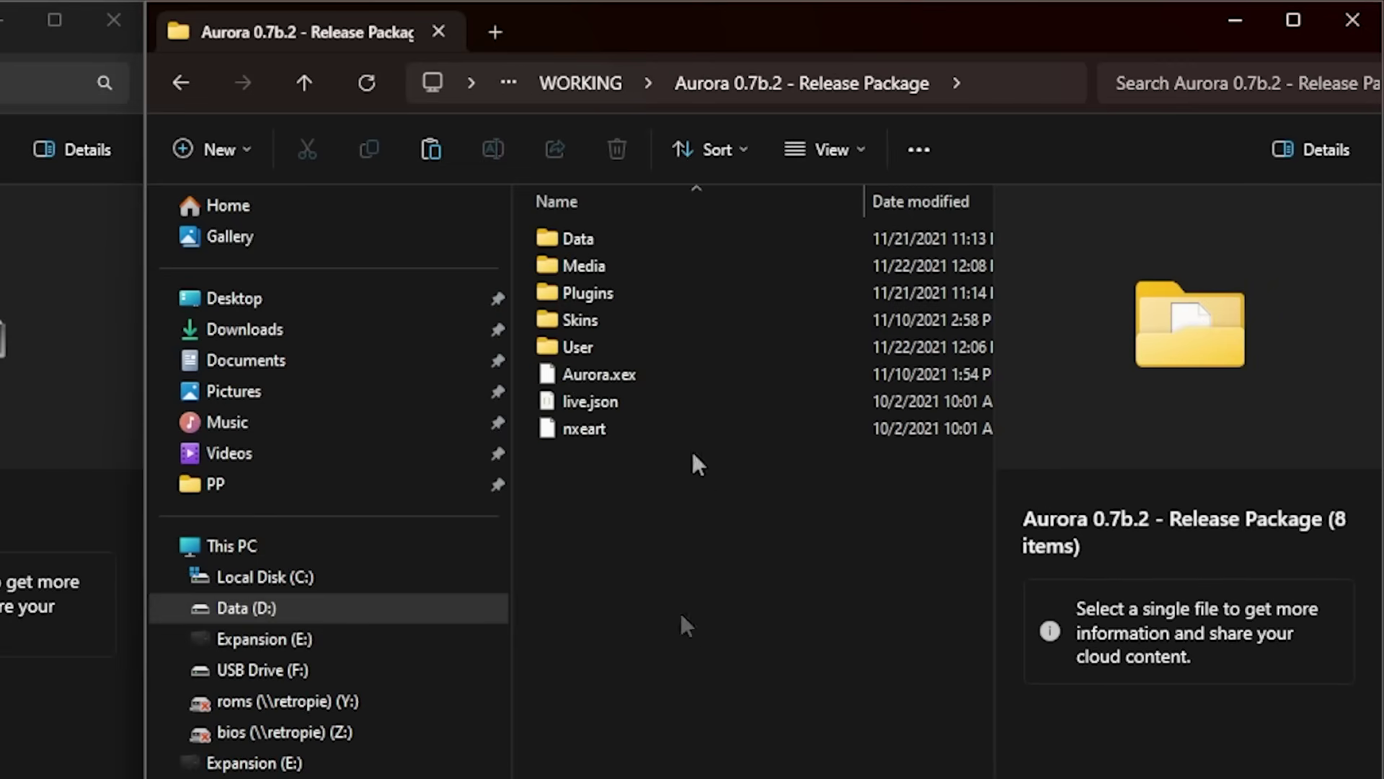
{"action": "left_click", "coordinate": [594, 374]}
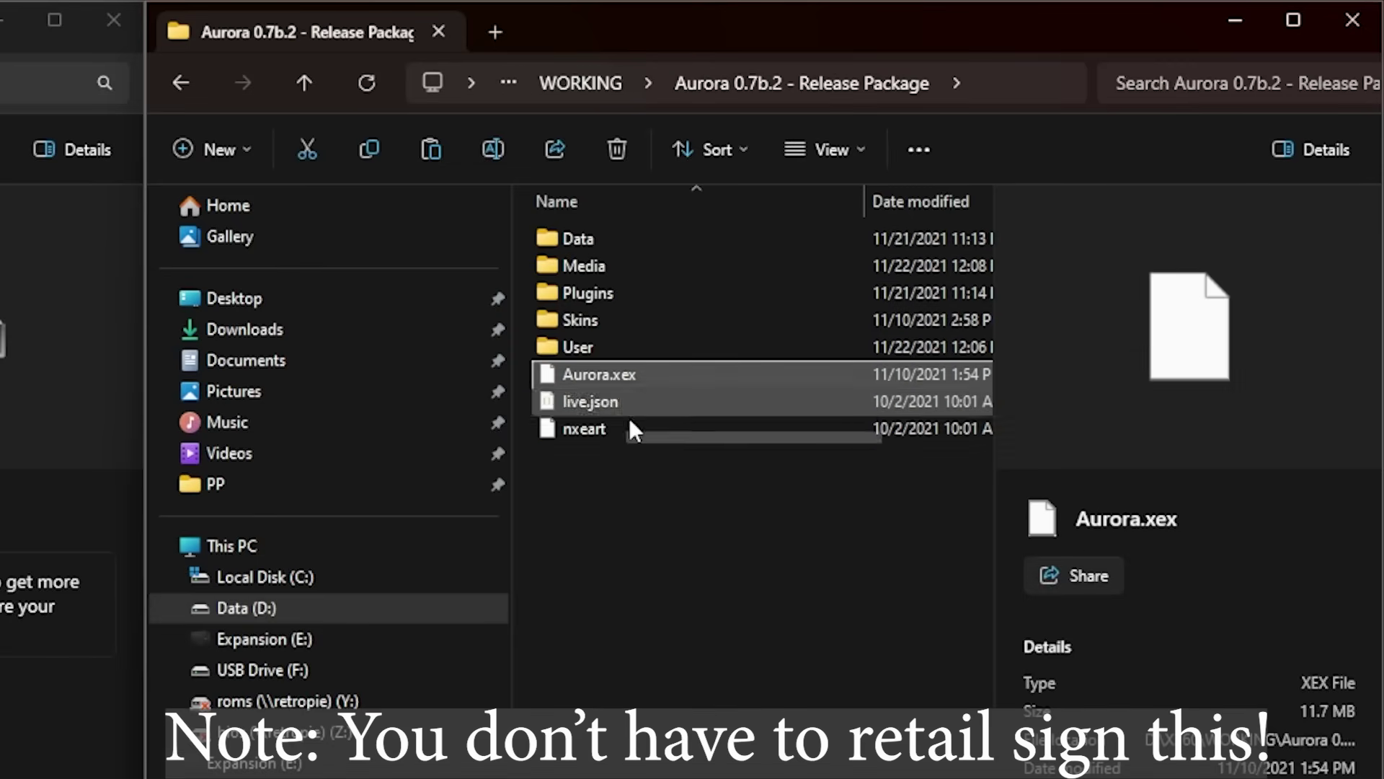
{"action": "left_click", "coordinate": [494, 151]}
{"action": "type", "text": "default"}
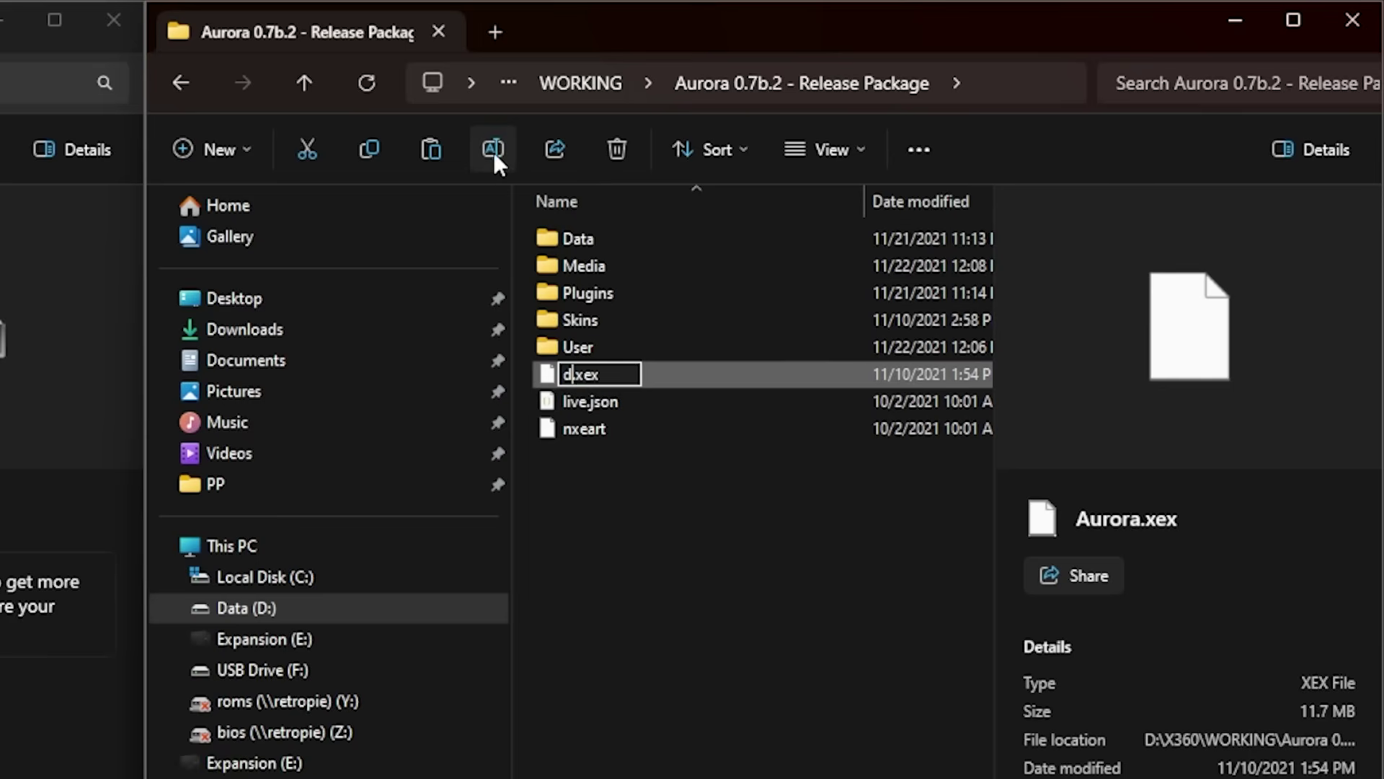
{"action": "key", "text": "Return"}
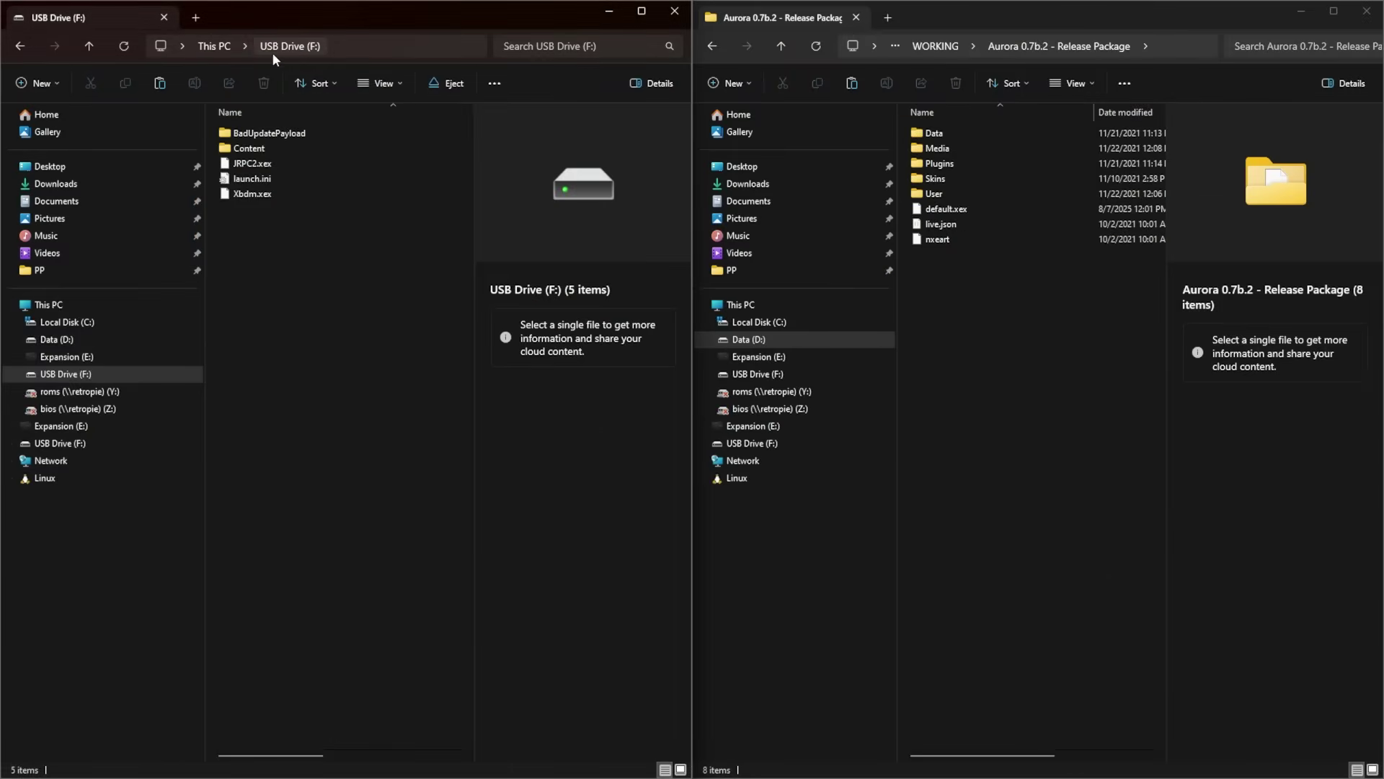
Create a new folder named Apps at the root of the USB drive and open it.
{"action": "right_click", "coordinate": [262, 279]}
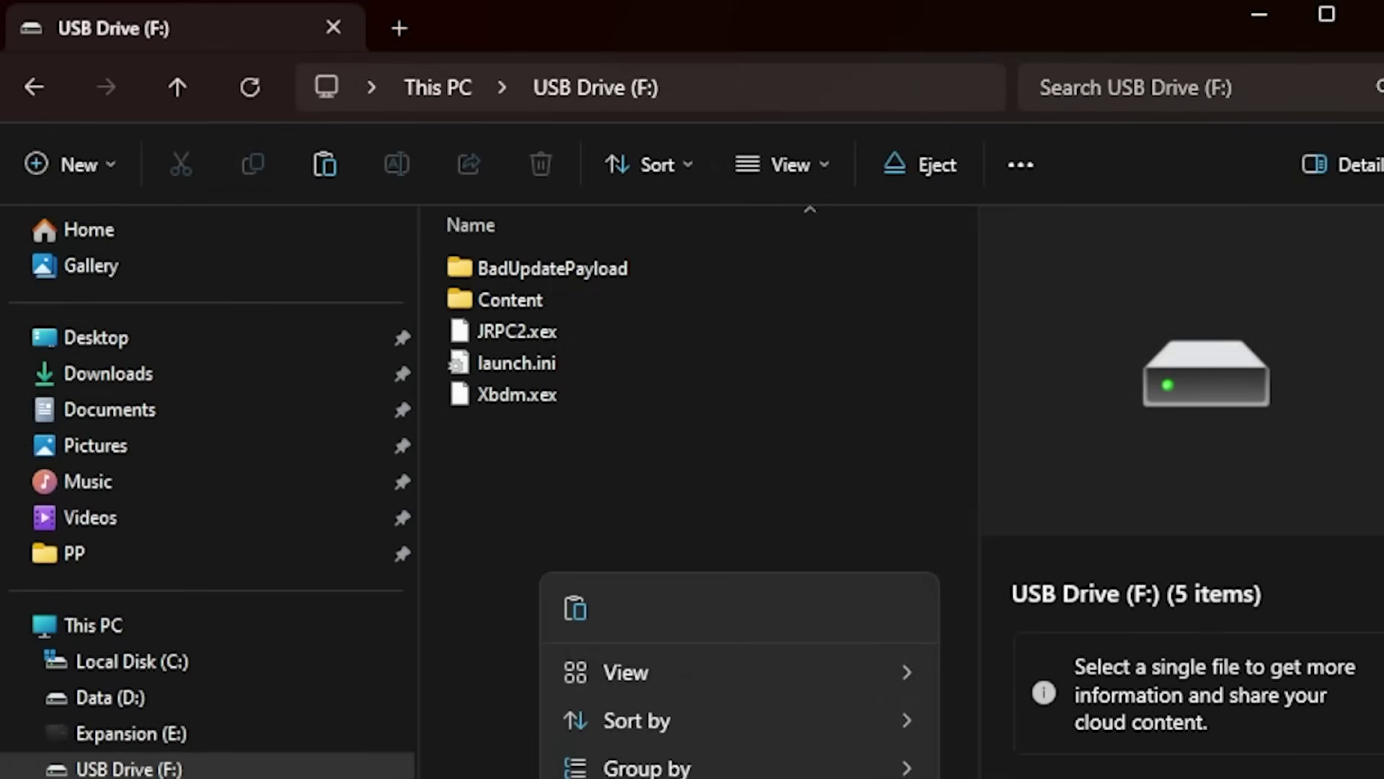
{"action": "key", "text": "ctrl+shift+n"}
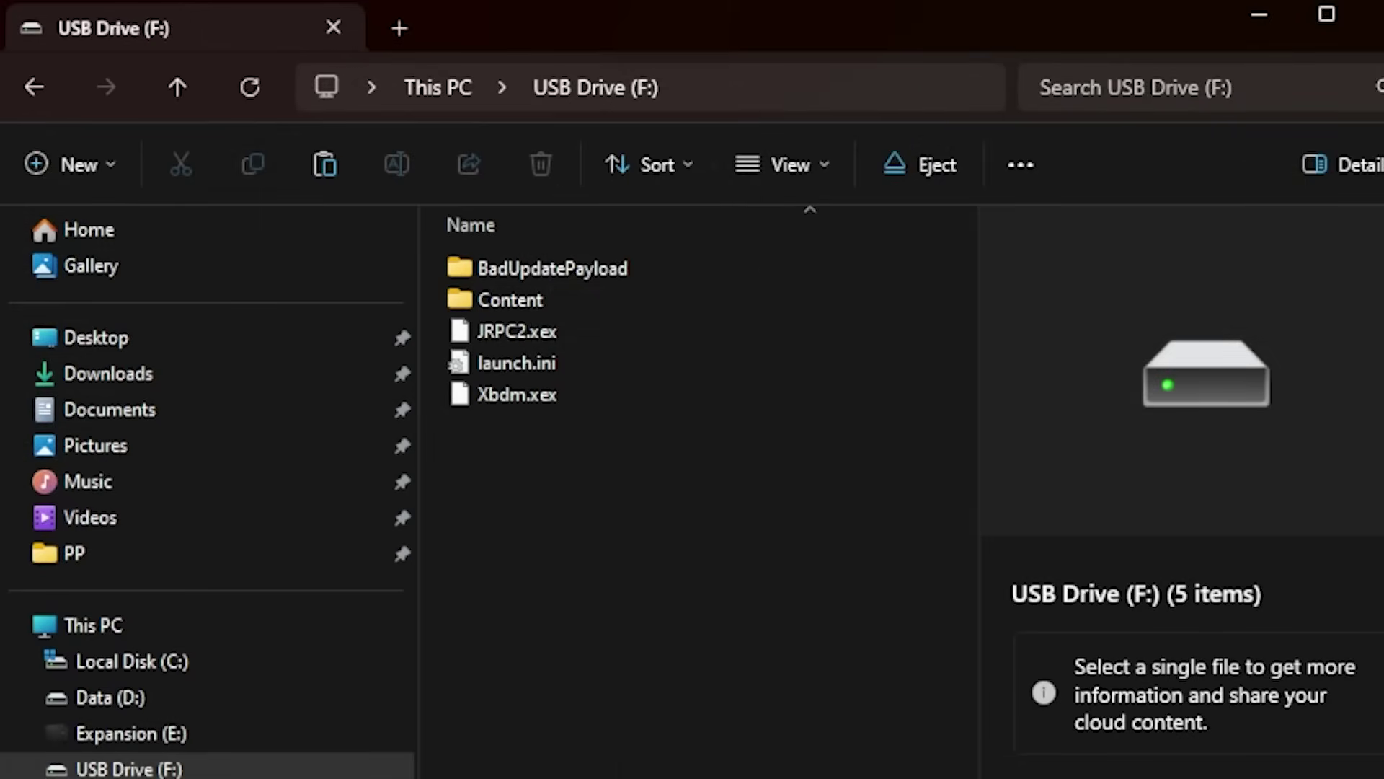
{"action": "type", "text": "Apps"}
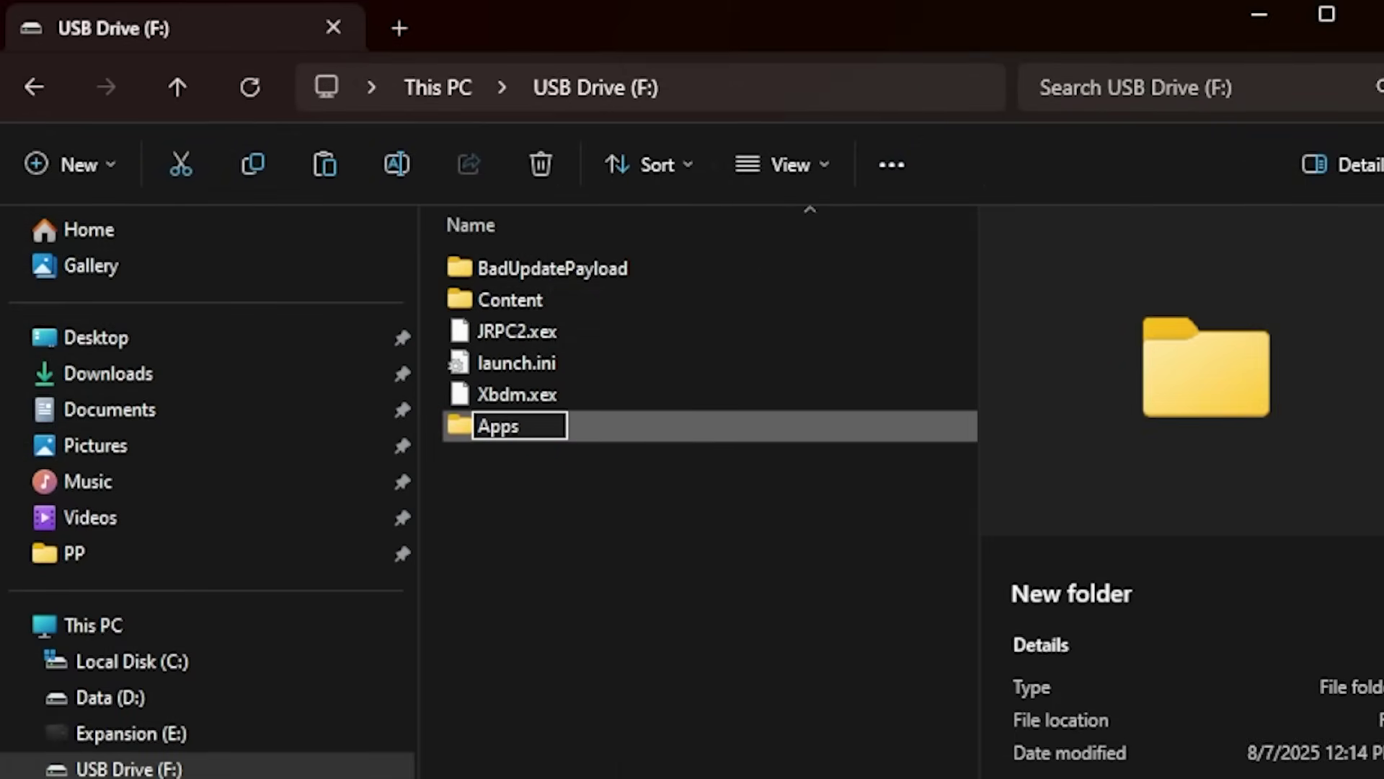
{"action": "key", "text": "Return"}
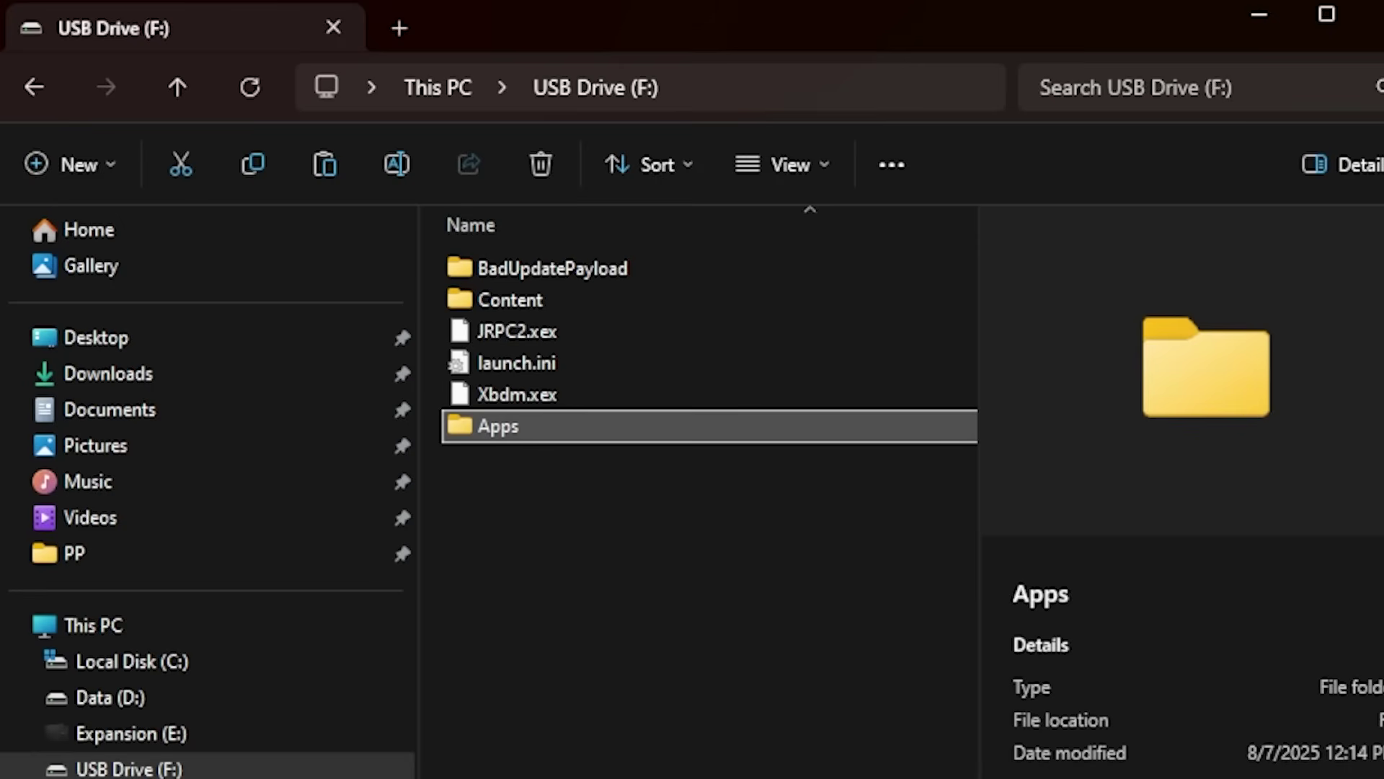
{"action": "double_click", "coordinate": [560, 426]}
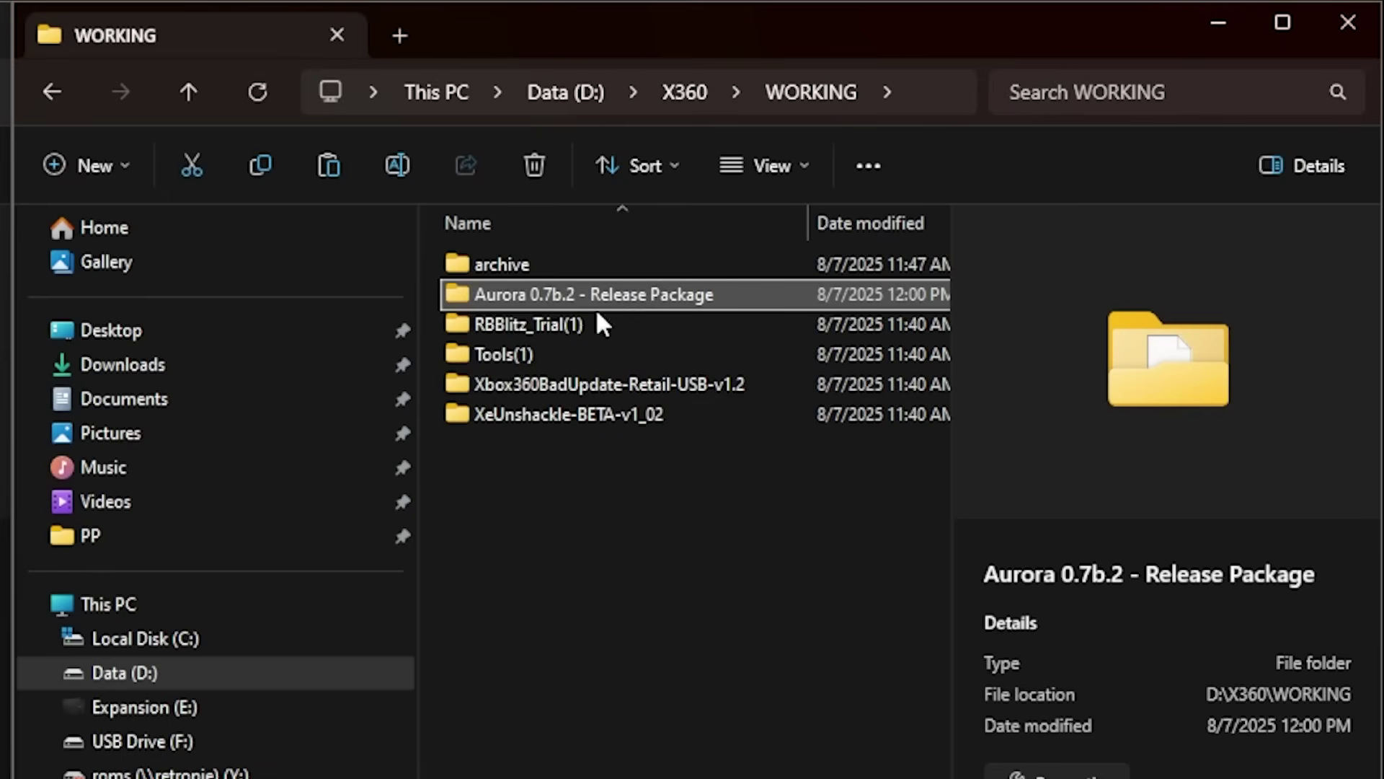
Rename the Aurora release package folder to Aurora and copy it into the USB's Apps folder.
{"action": "left_click", "coordinate": [398, 166]}
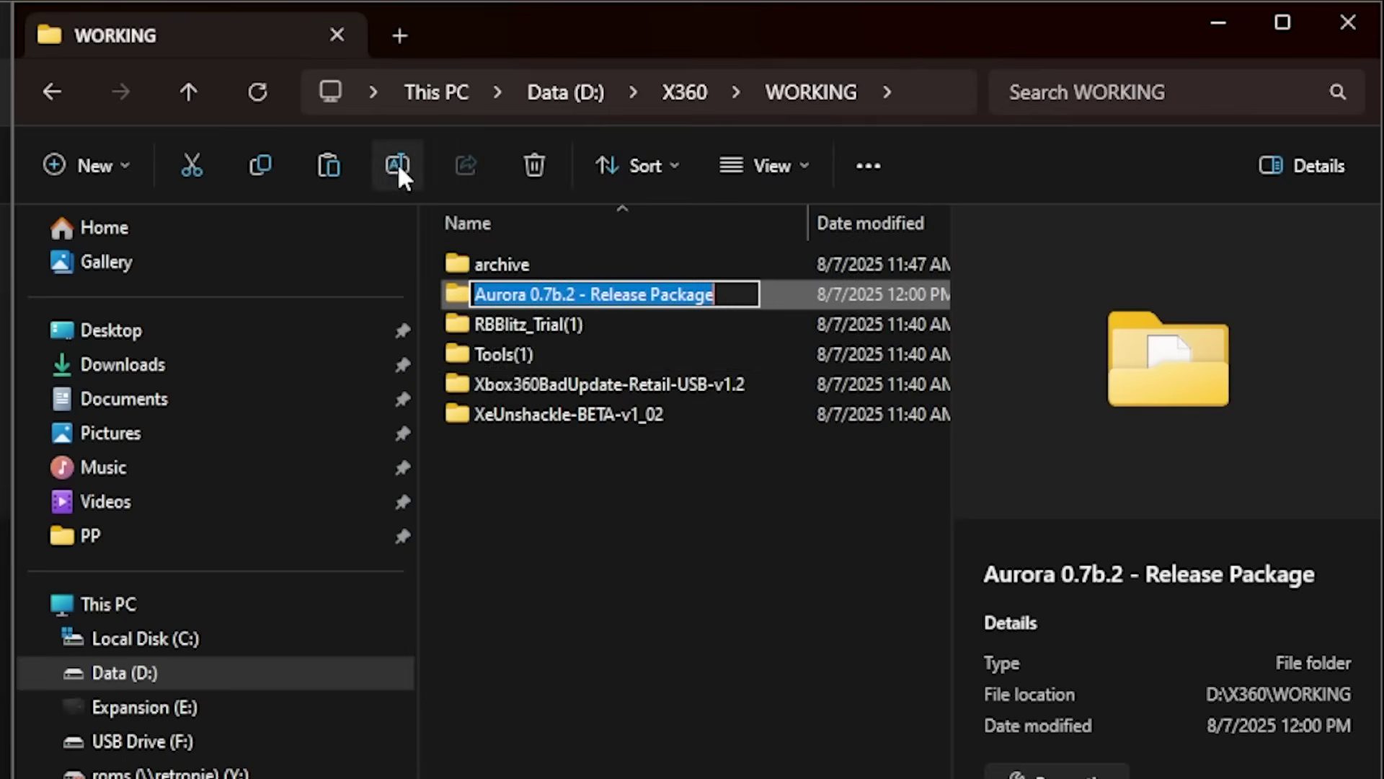
{"action": "left_click_drag", "start_coordinate": [529, 294], "coordinate": [727, 306]}
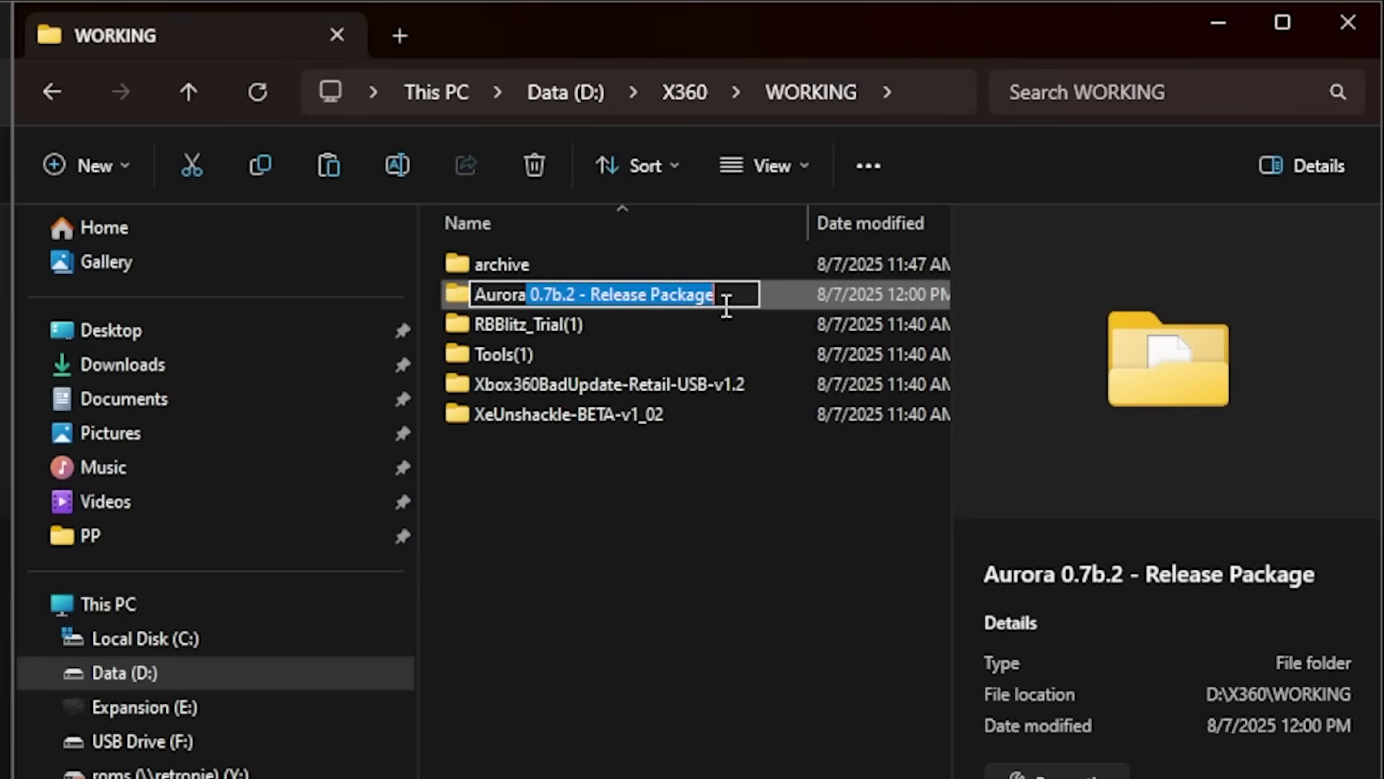
{"action": "key", "text": "BackSpace"}
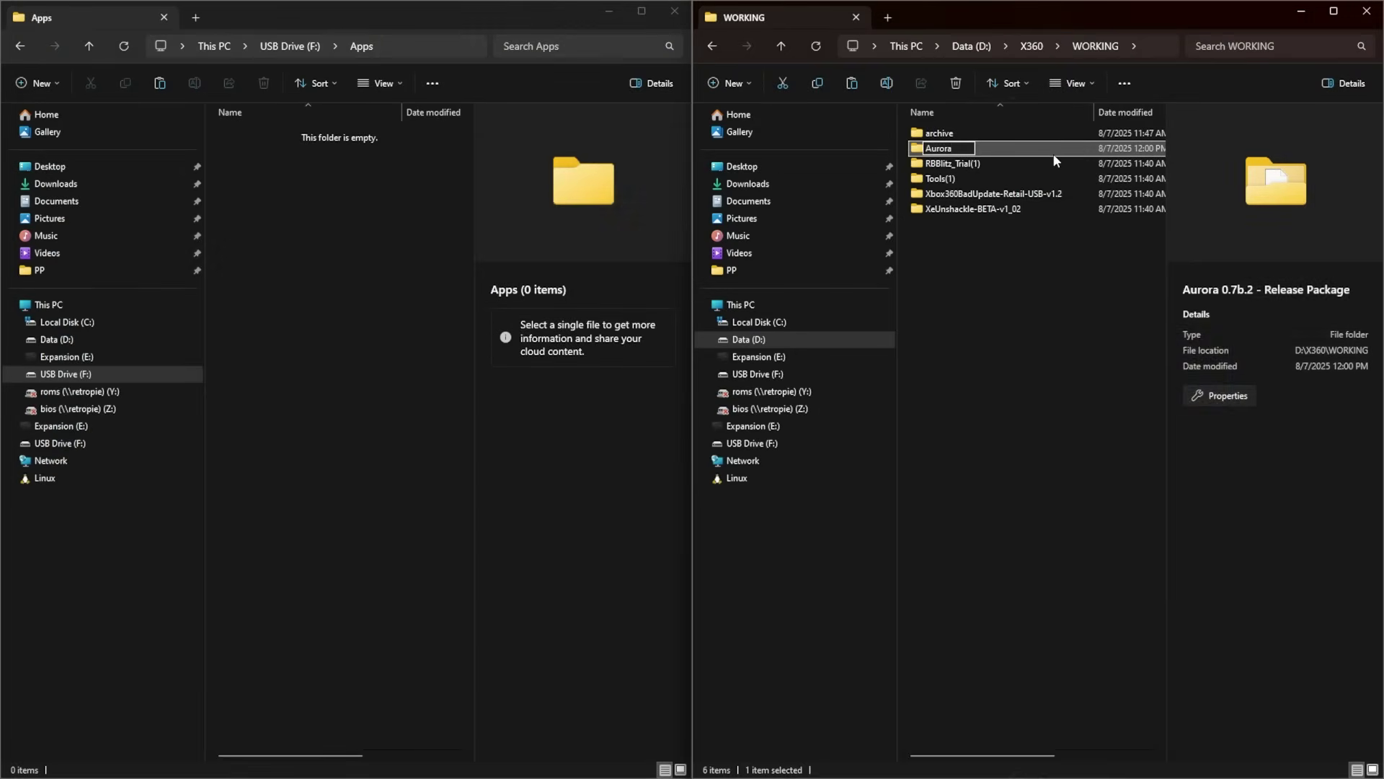
{"action": "key", "text": "Return"}
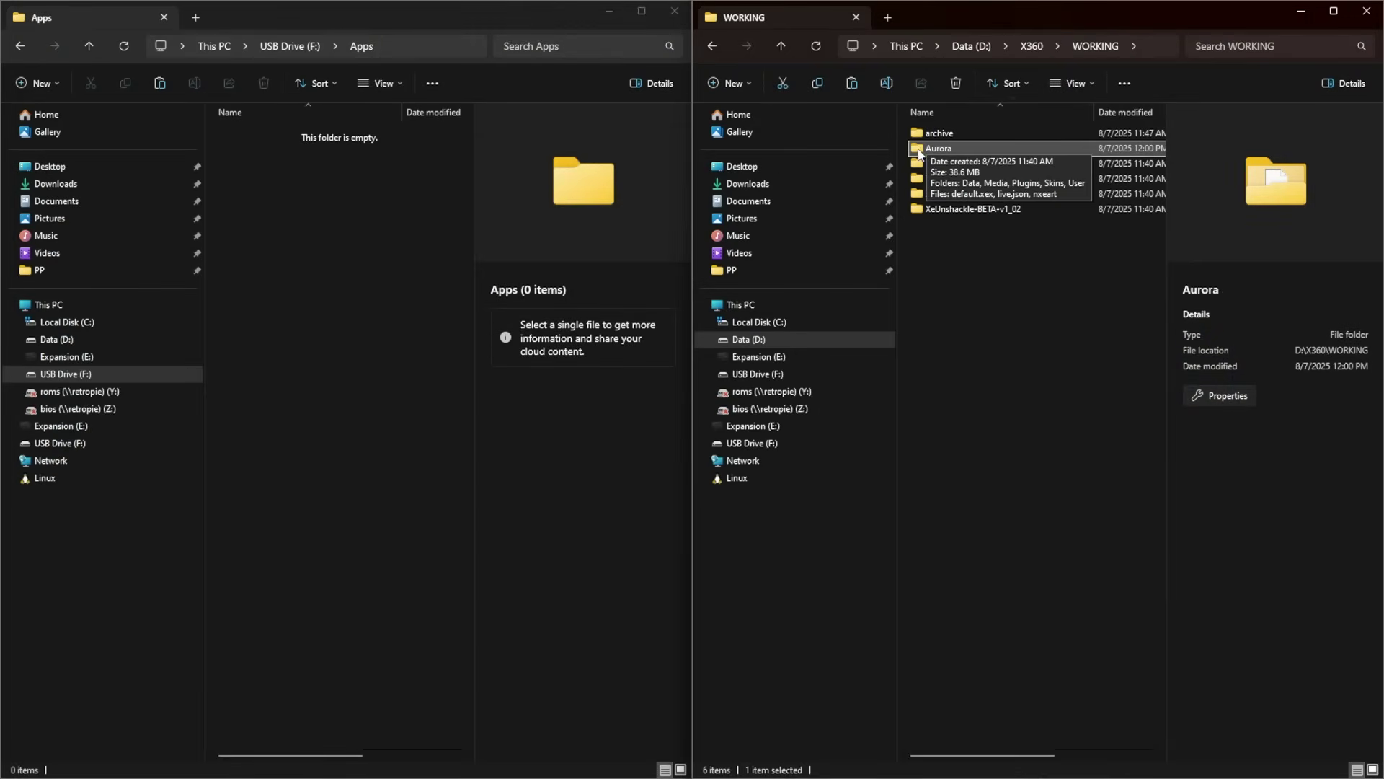
{"action": "left_click_drag", "start_coordinate": [921, 151], "coordinate": [299, 234]}
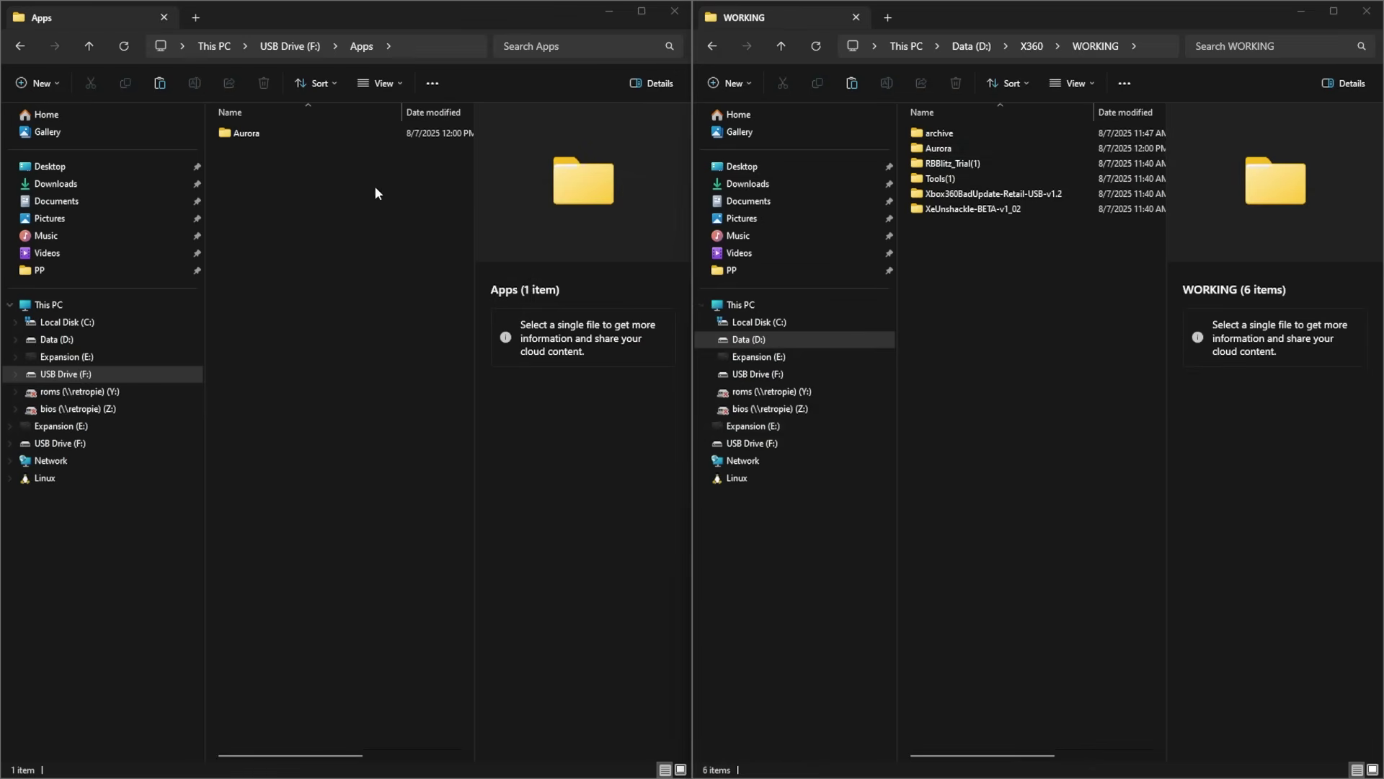
In launch.ini, paste the Aurora path after 'Default =' on the USB drive's file.
{"action": "left_click", "coordinate": [287, 43]}
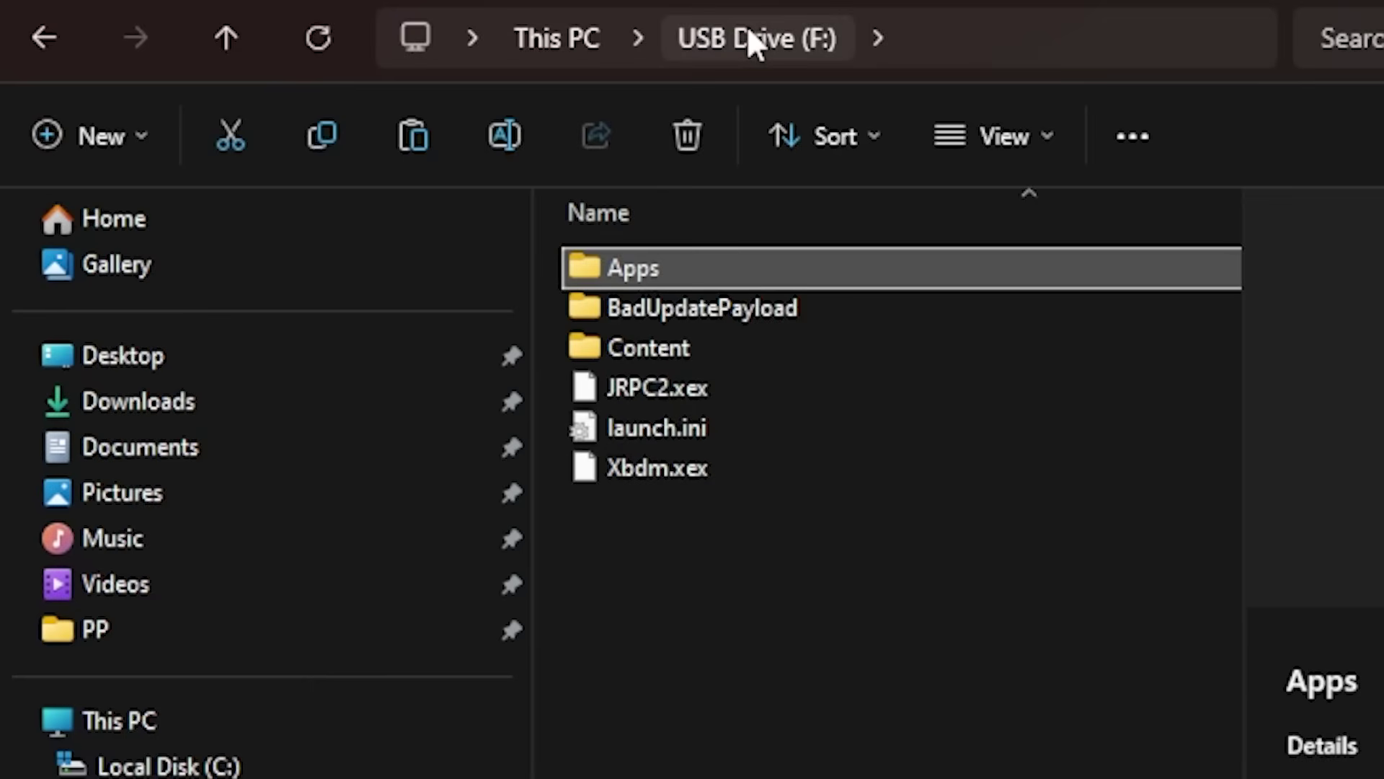
{"action": "left_click", "coordinate": [705, 671]}
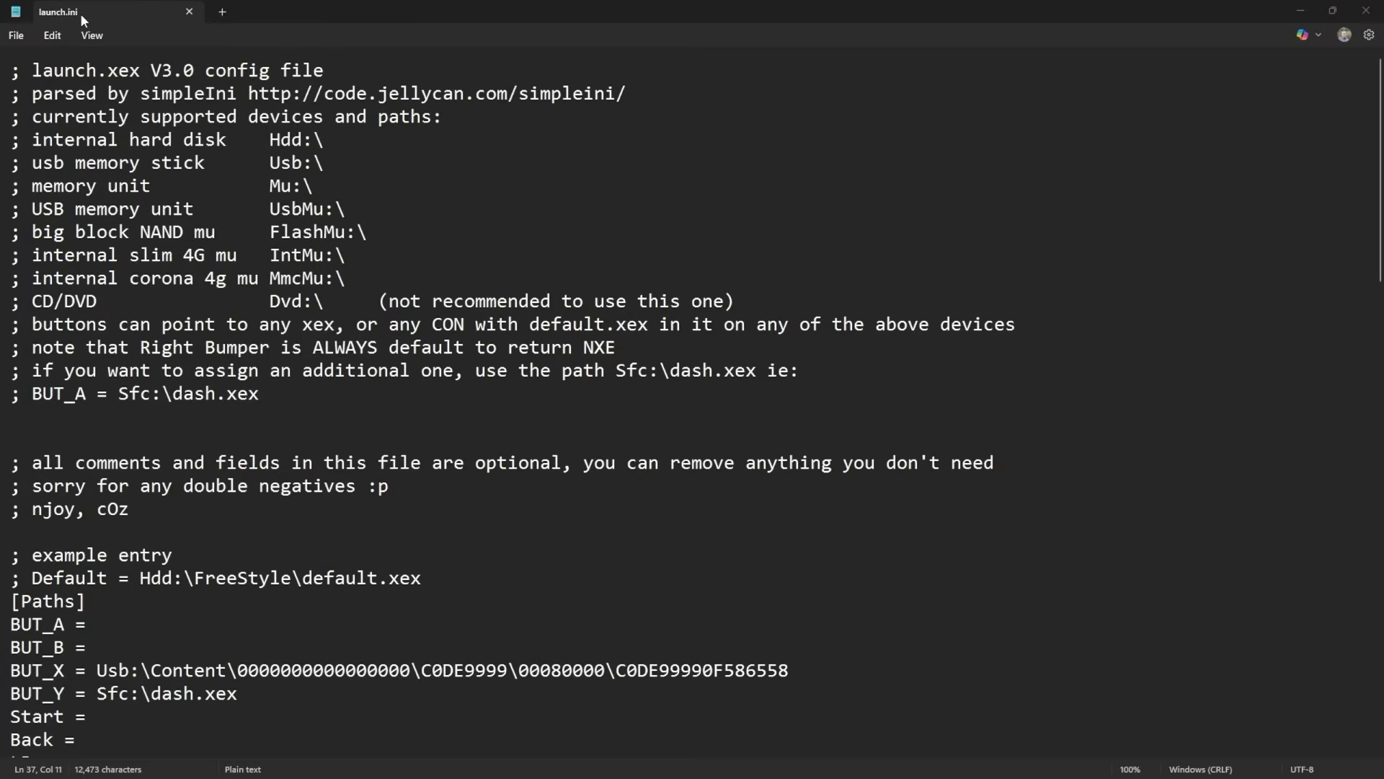
{"action": "scroll", "coordinate": [212, 549], "scroll_direction": "down", "scroll_amount": 4}
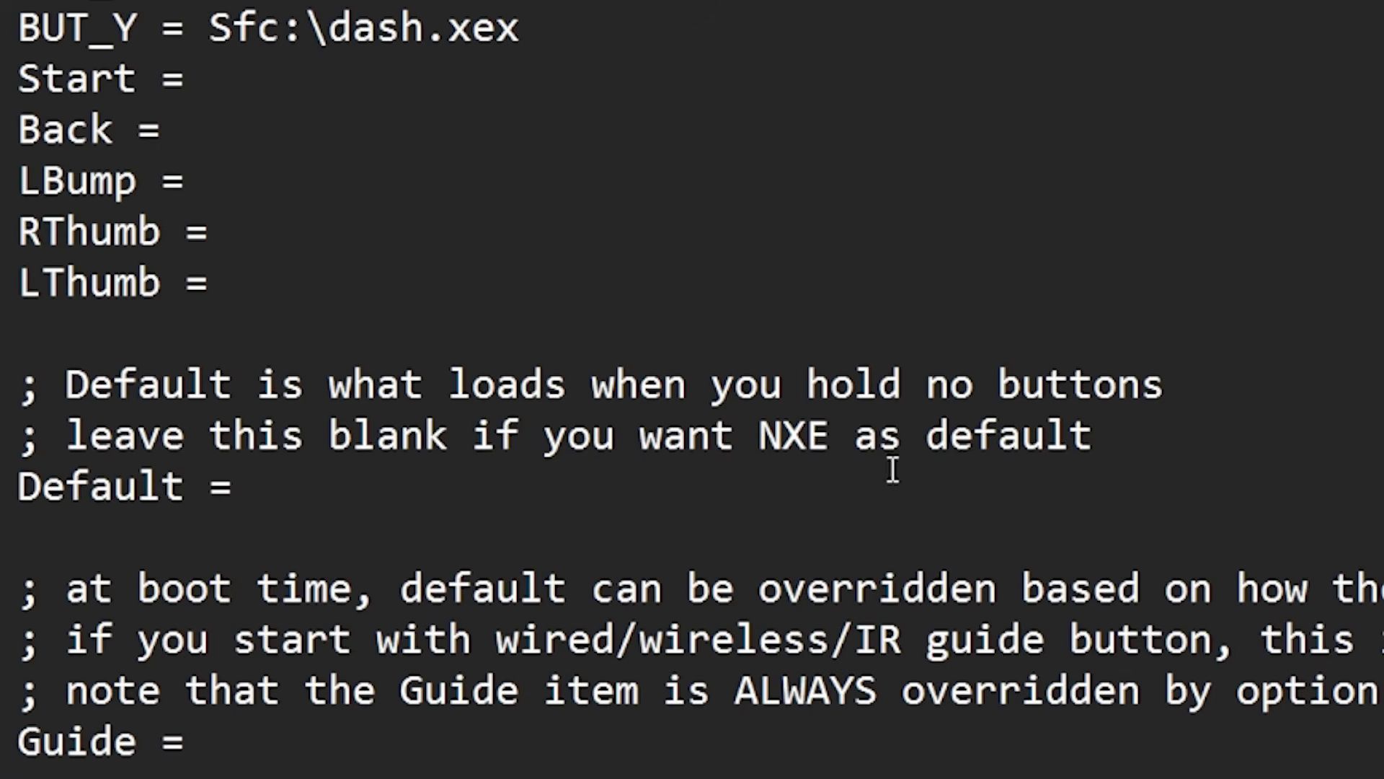
{"action": "right_click", "coordinate": [294, 494]}
{"action": "left_click", "coordinate": [400, 4]}
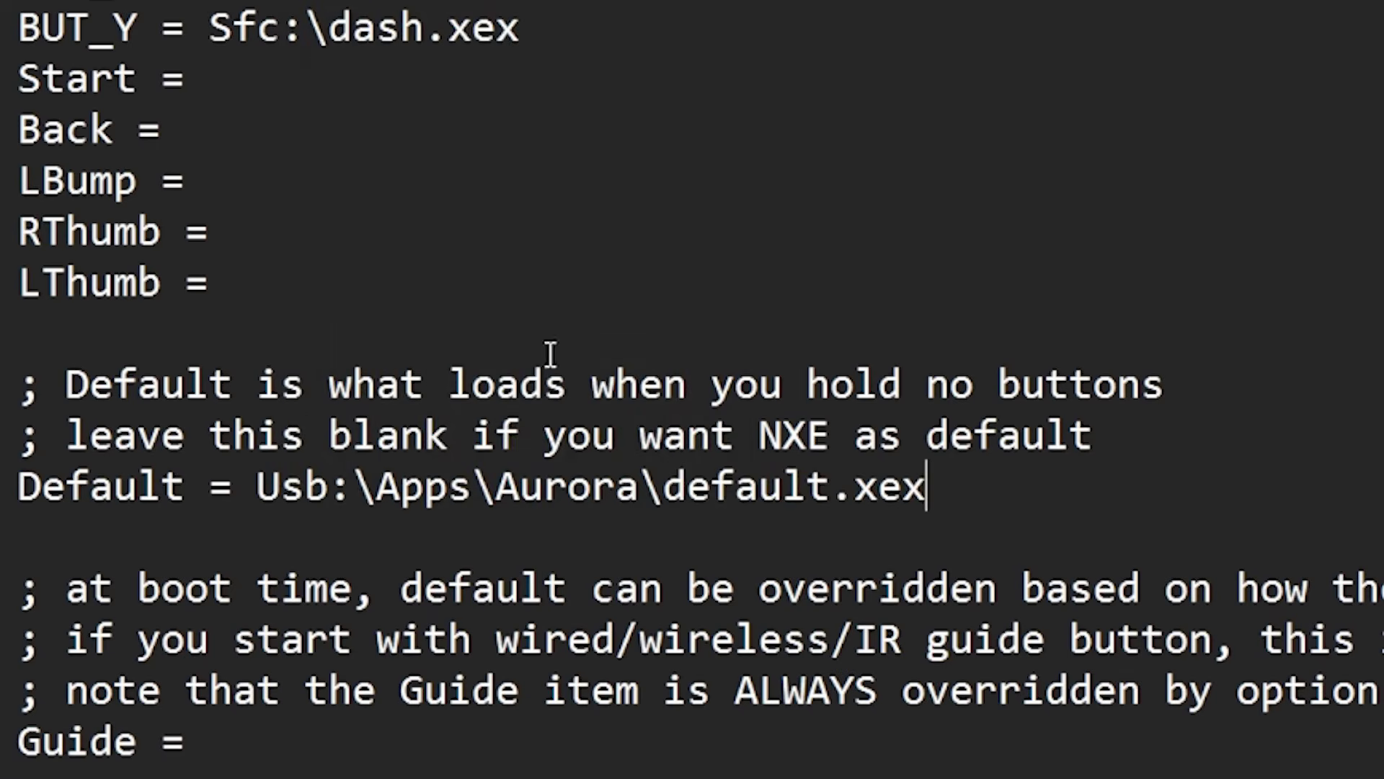
{"action": "left_click", "coordinate": [524, 611]}
Review the Usb:\Apps\Aurora\default.xex path components, then save launch.ini.
{"action": "left_click_drag", "start_coordinate": [257, 486], "coordinate": [329, 487]}
{"action": "left_click", "coordinate": [353, 486]}
{"action": "double_click", "coordinate": [405, 490]}
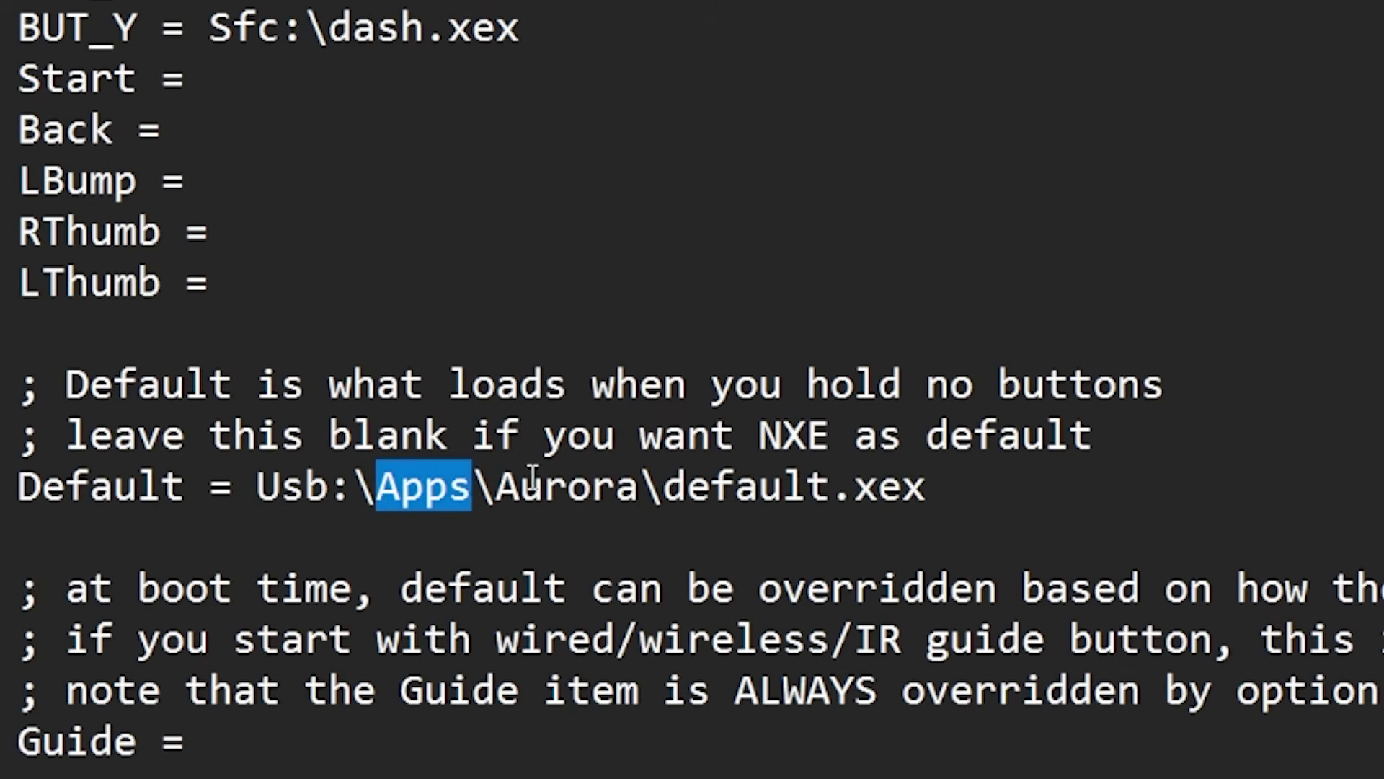
{"action": "double_click", "coordinate": [613, 490]}
{"action": "left_click", "coordinate": [754, 482]}
{"action": "double_click", "coordinate": [753, 482]}
{"action": "left_click_drag", "start_coordinate": [753, 481], "coordinate": [853, 485]}
{"action": "left_click", "coordinate": [828, 516]}
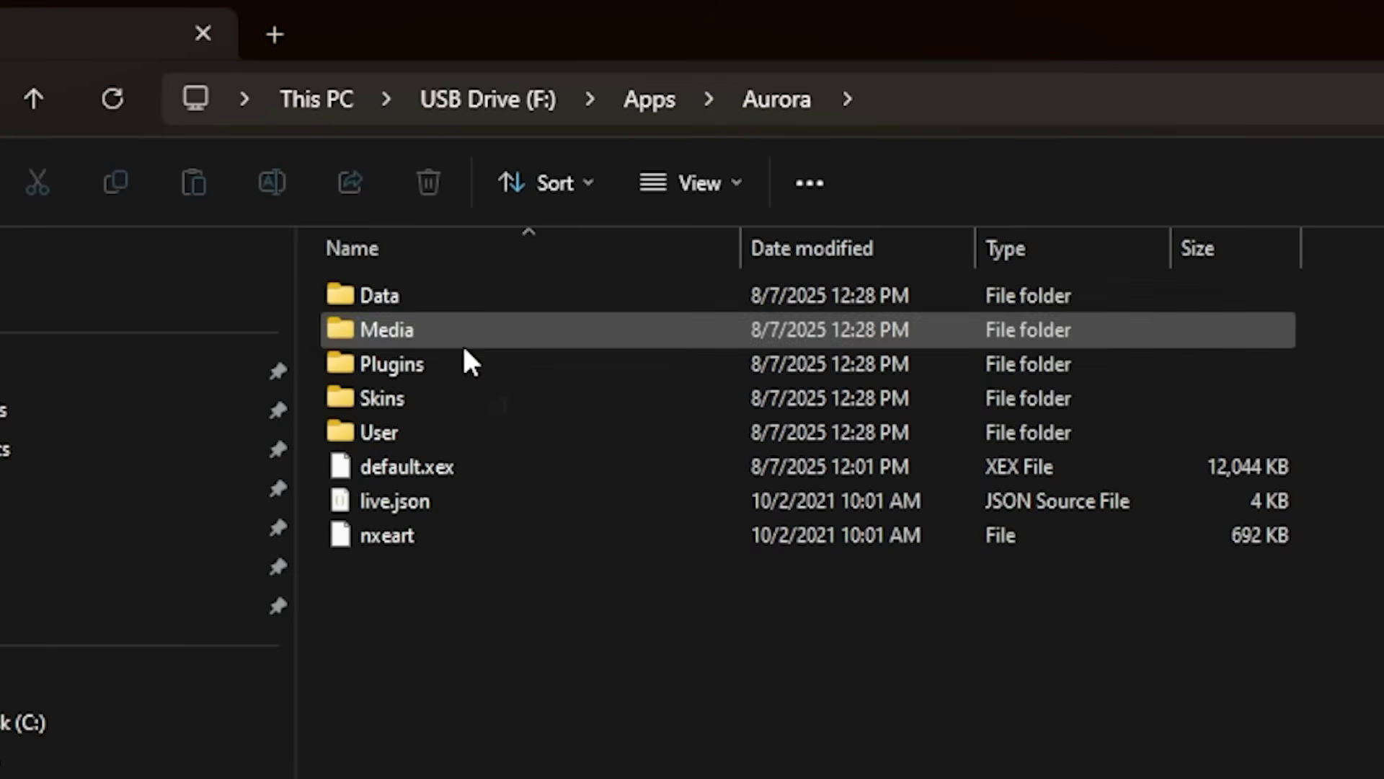
{"action": "left_click", "coordinate": [401, 466]}
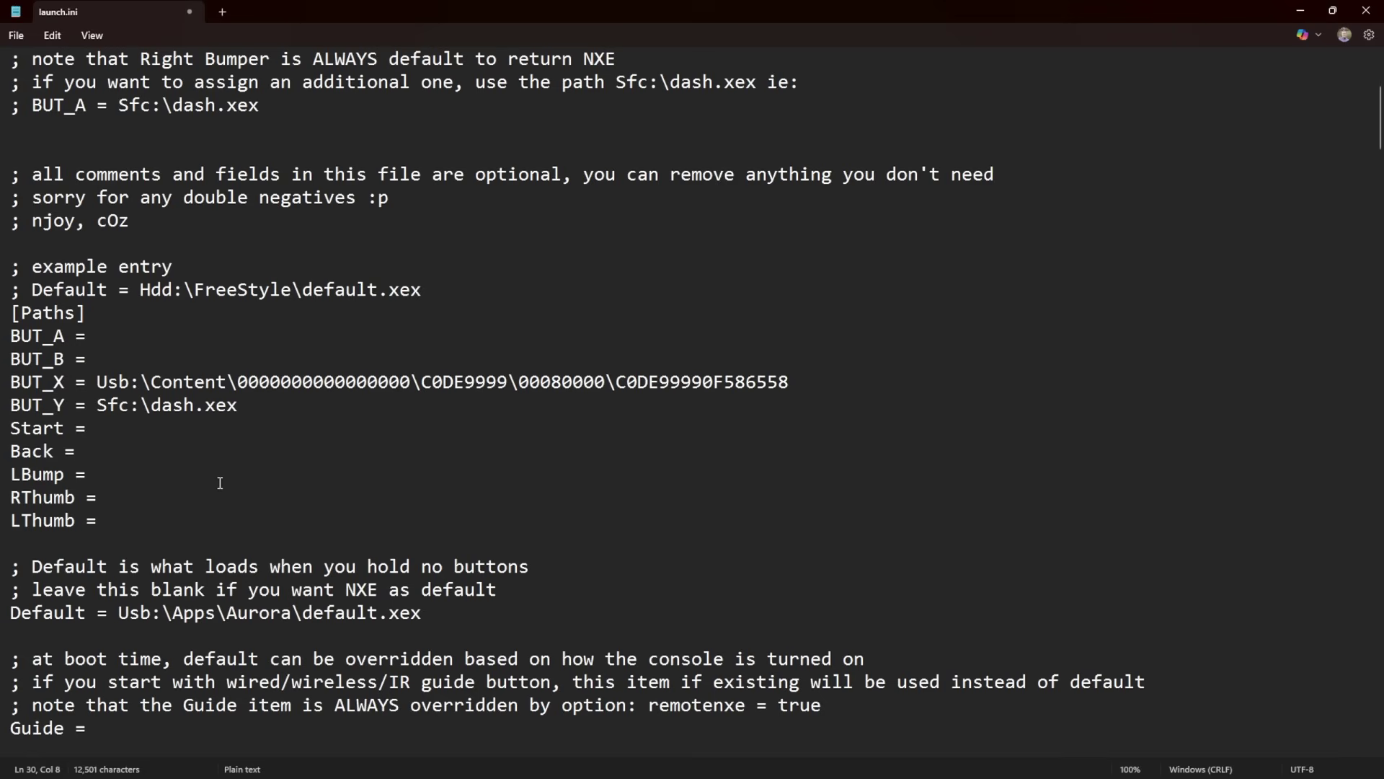
{"action": "left_click", "coordinate": [16, 36]}
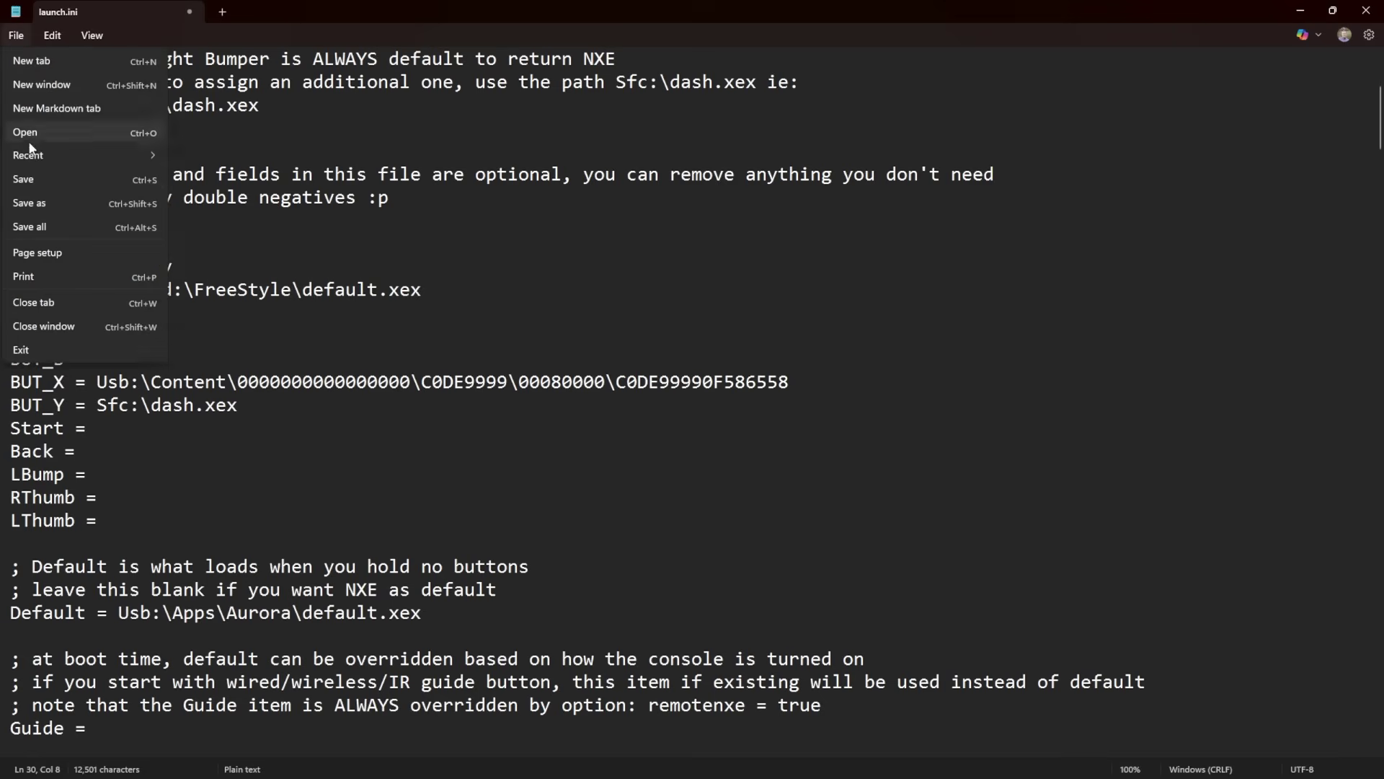
{"action": "left_click", "coordinate": [29, 180]}
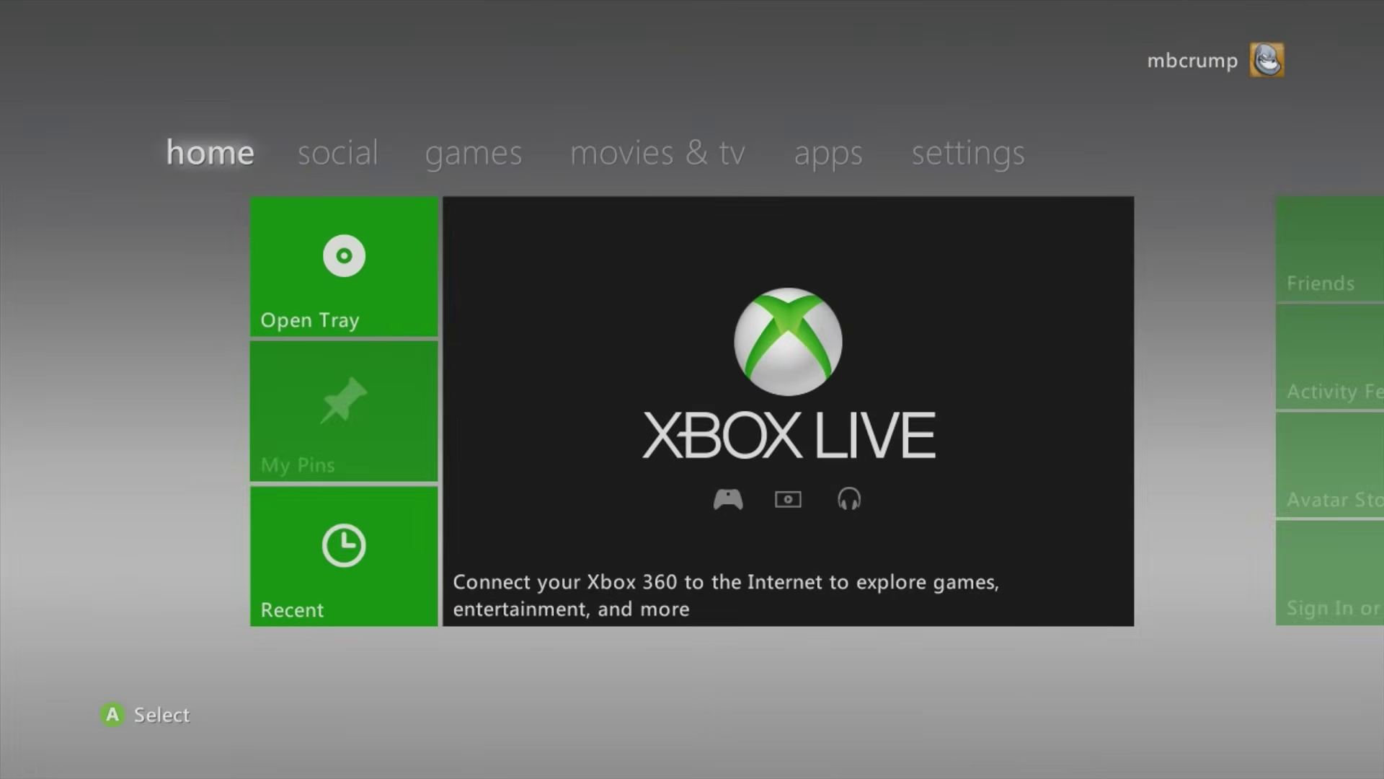
Move to the dashboard's games section and open My Games, showing Rock Band Blitz.
{"action": "key", "text": "Right"}
{"action": "key", "text": "Right"}
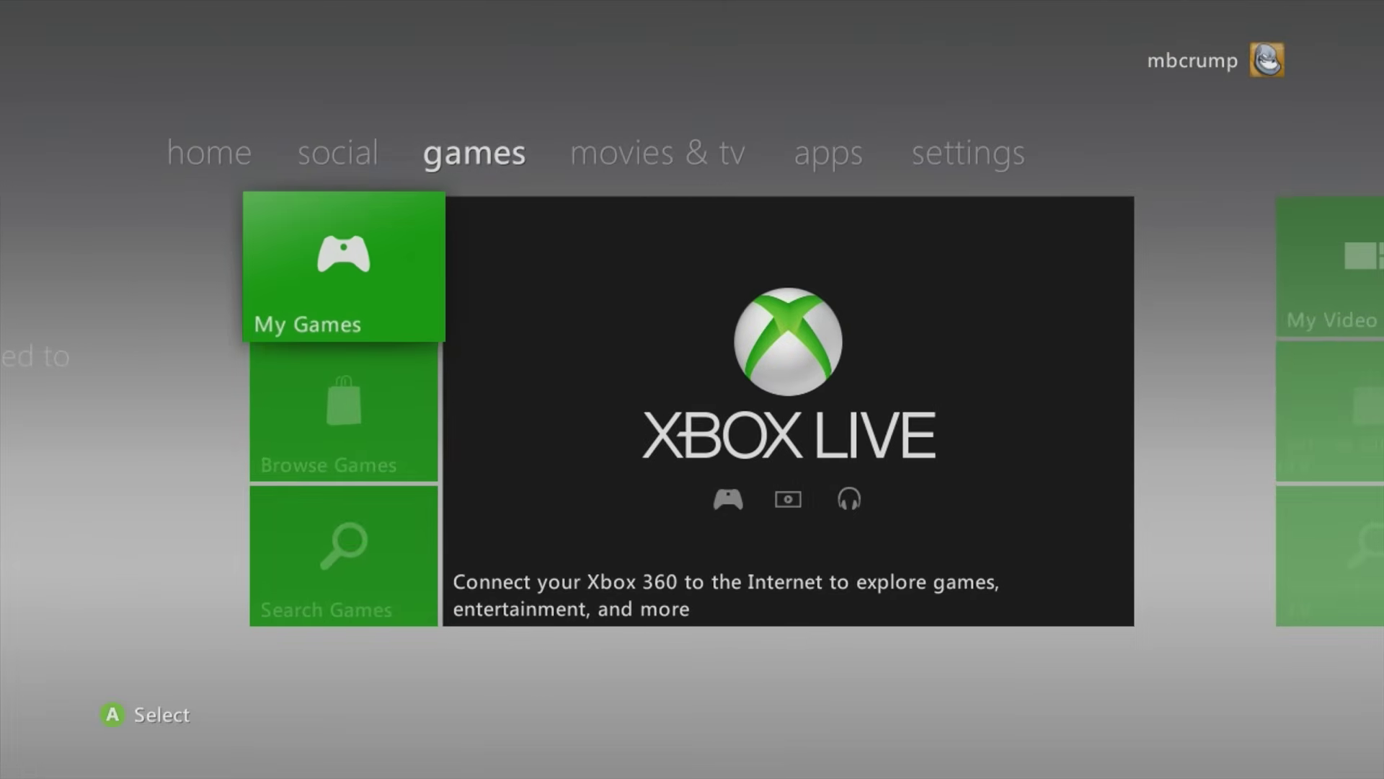
{"action": "key", "text": "Return"}
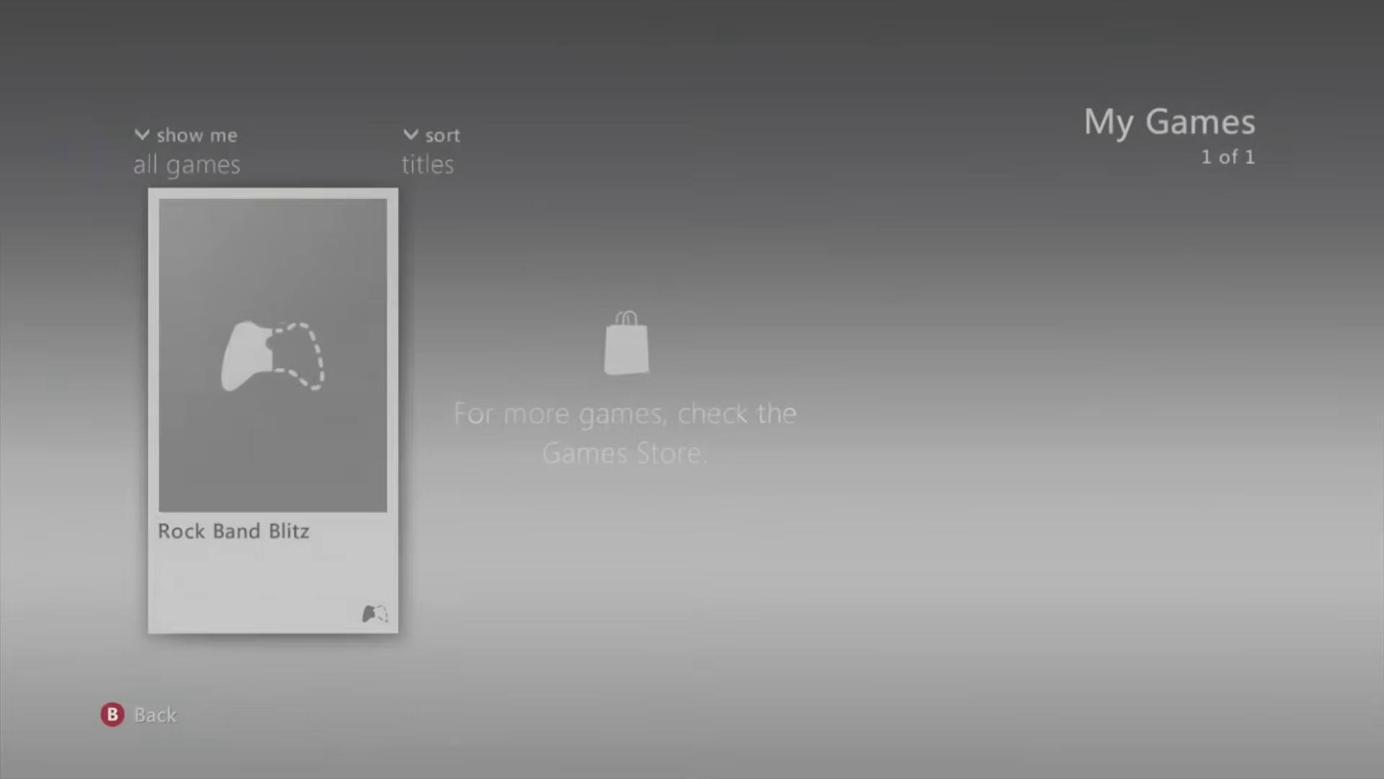
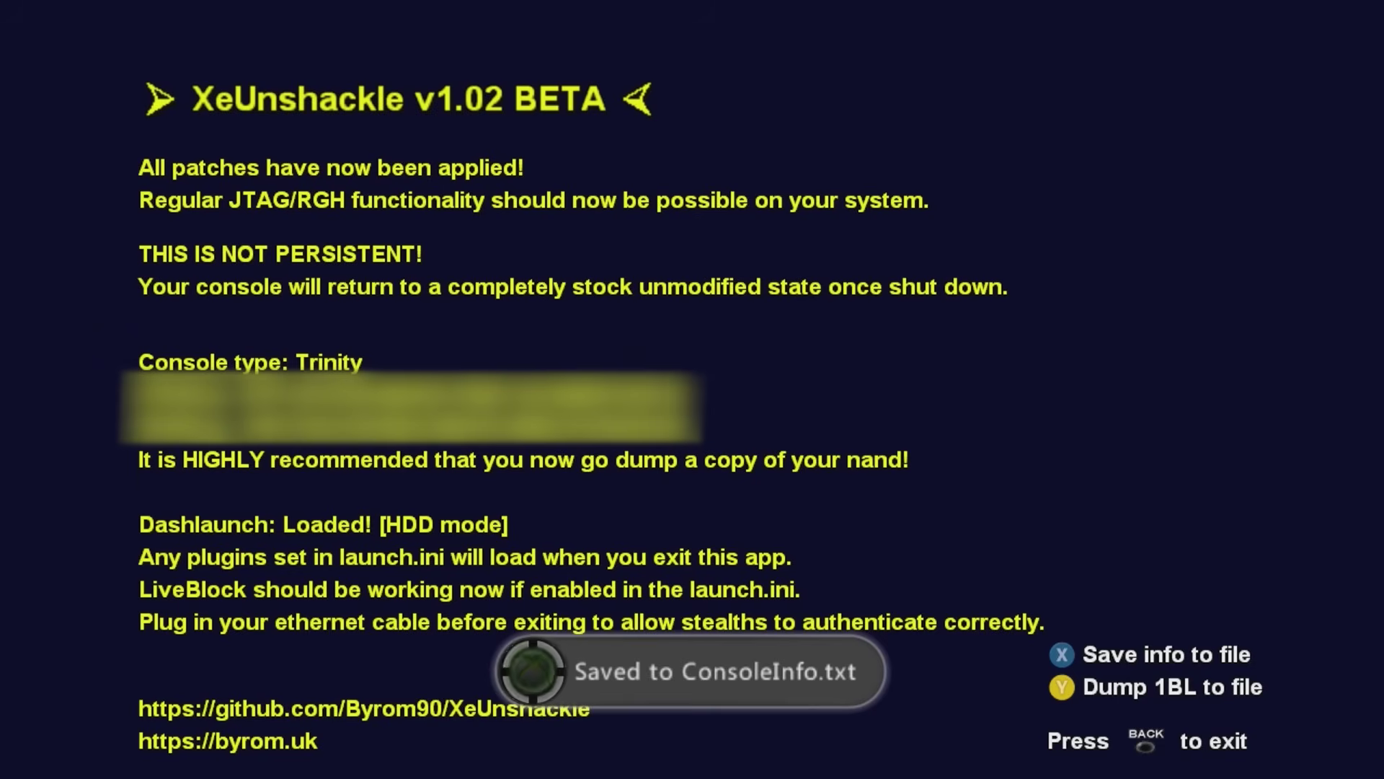
Dump the console's 1BL to the file Trinity-1bl.bin from the XeUnshackle results screen.
{"action": "key", "text": "y"}
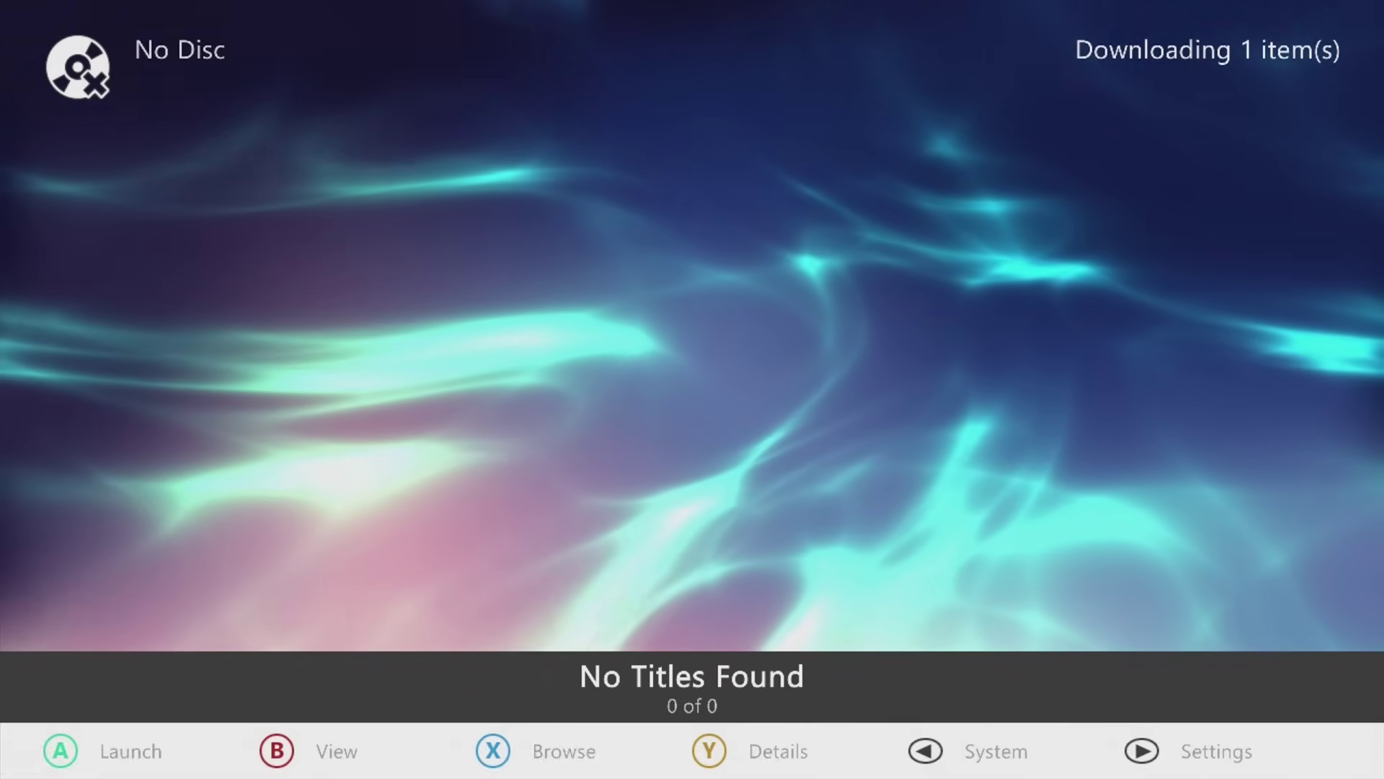
Open the Xbox Guide over Aurora's empty library and move across to its Settings tab.
{"action": "key", "text": "Home"}
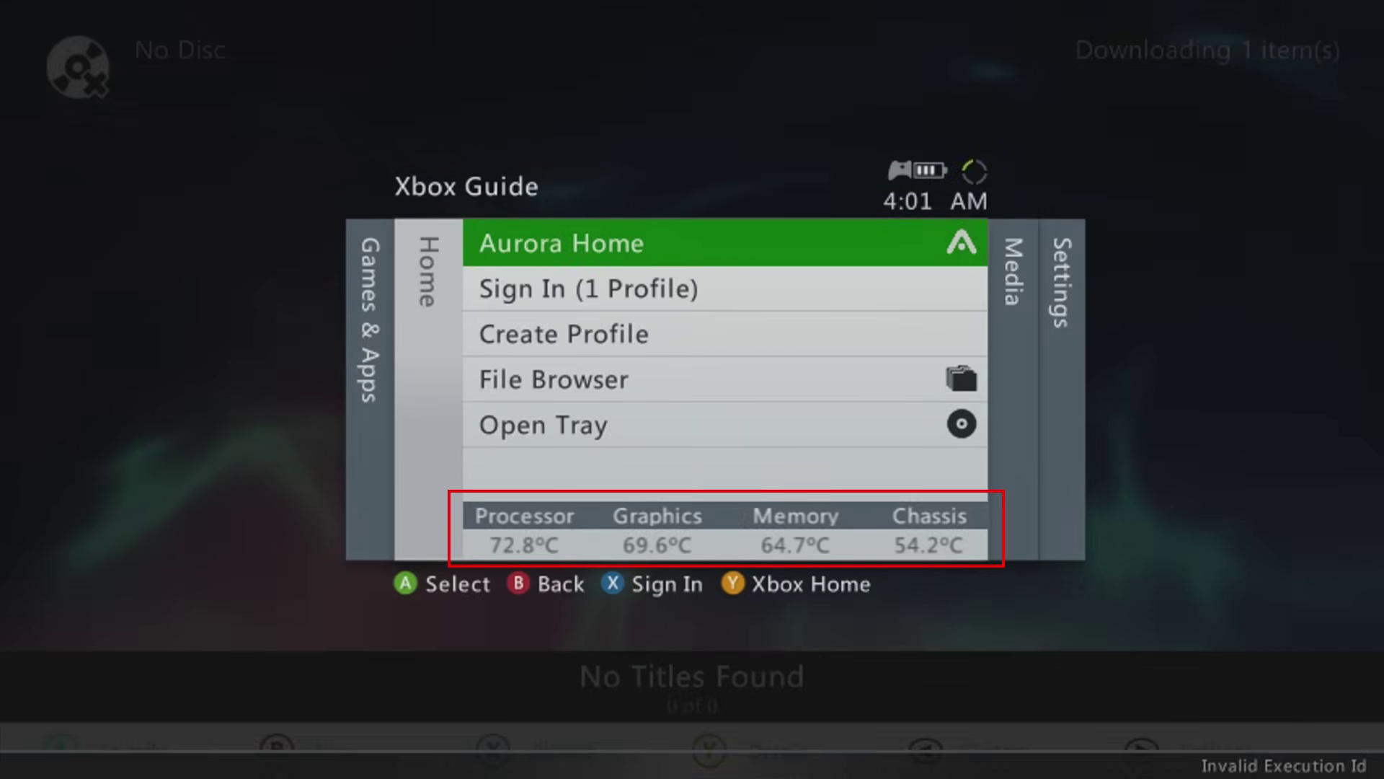
{"action": "key", "text": "Right"}
{"action": "key", "text": "Right"}
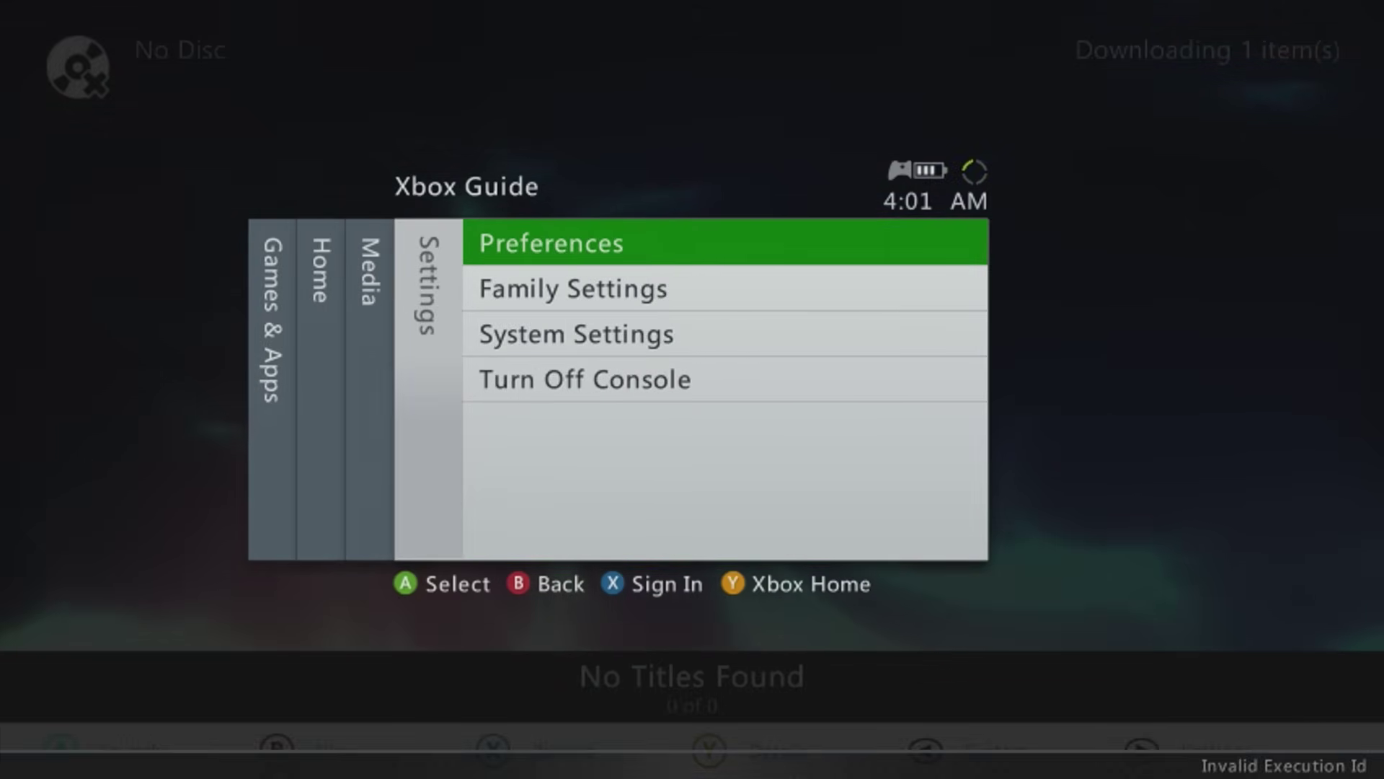
Go through System Settings to the stock dashboard, then open My Games in the games section.
{"action": "key", "text": "Down"}
{"action": "key", "text": "Down"}
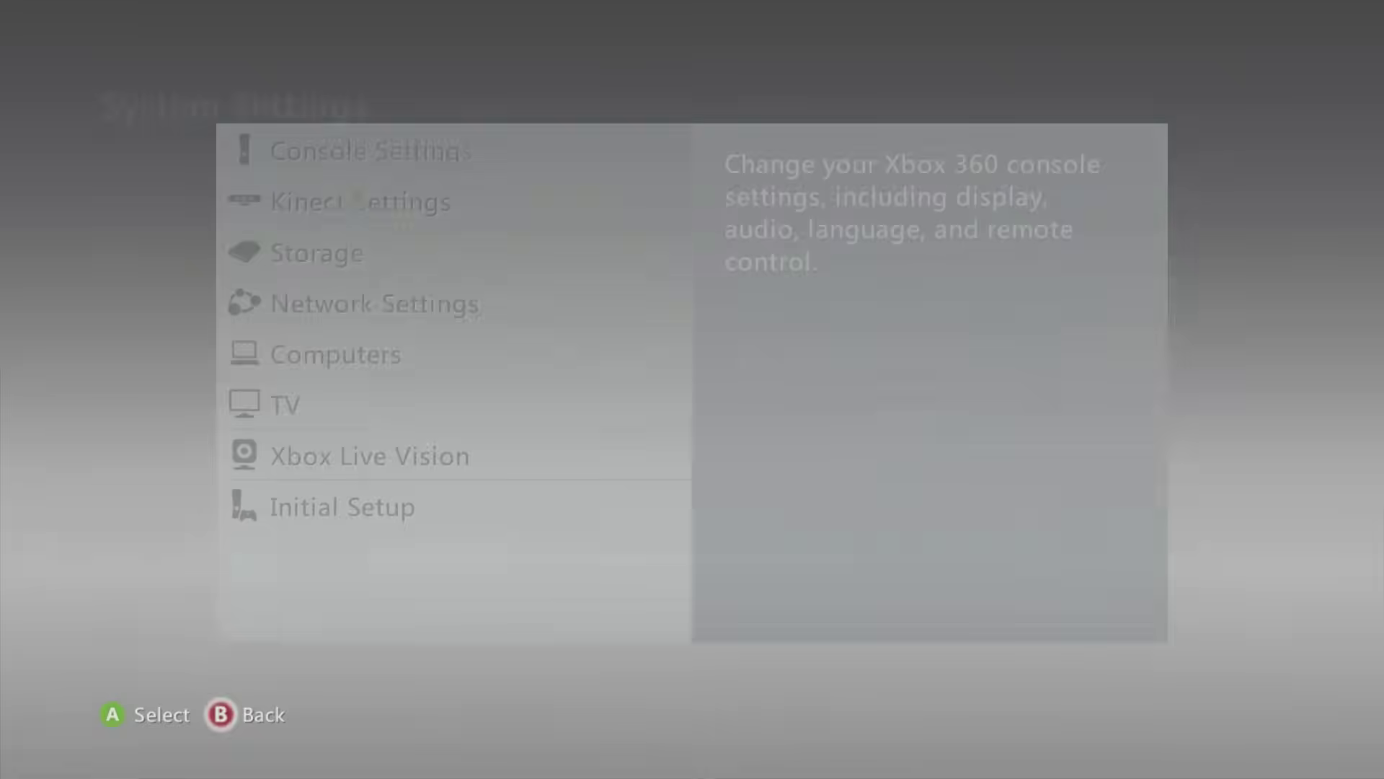
{"action": "key", "text": "Up"}
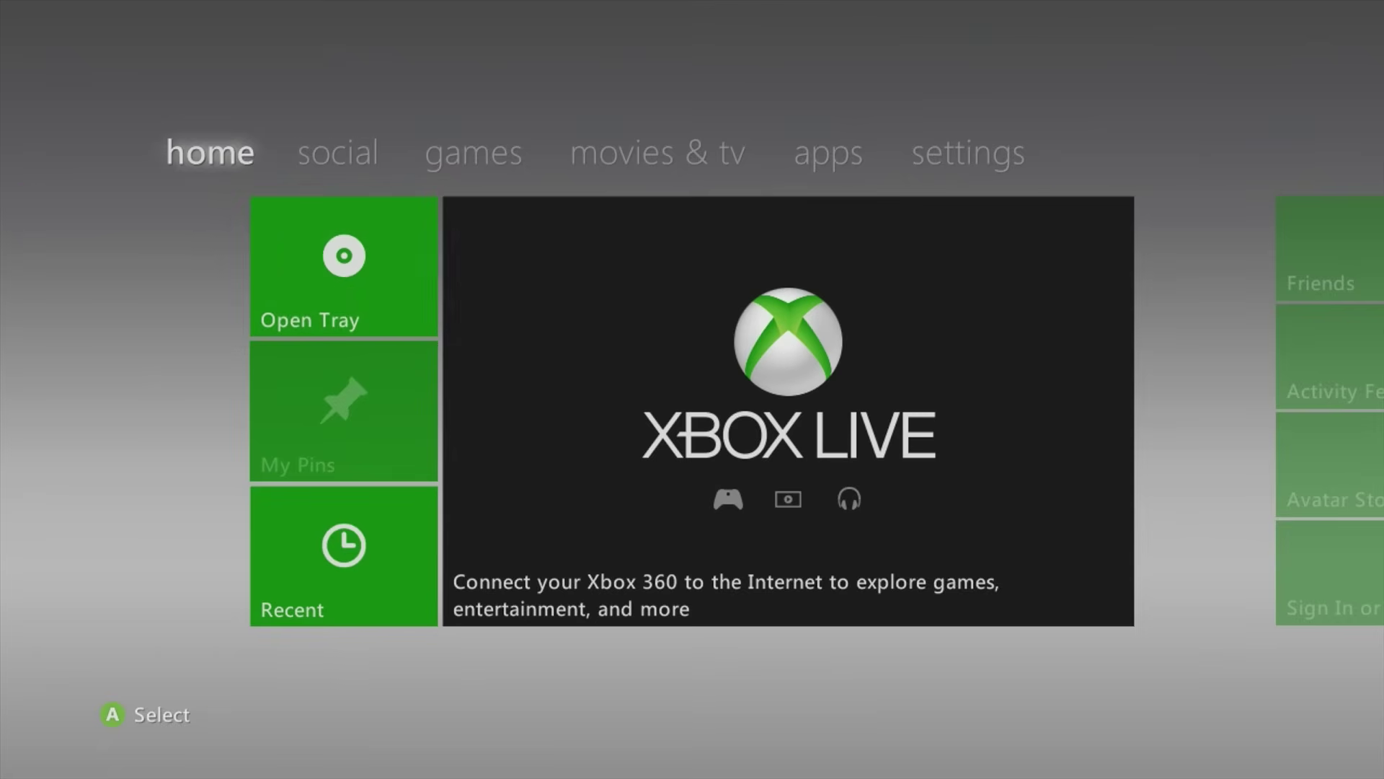
{"action": "key", "text": "Right"}
{"action": "key", "text": "Right"}
{"action": "key", "text": "Down"}
{"action": "key", "text": "Return"}
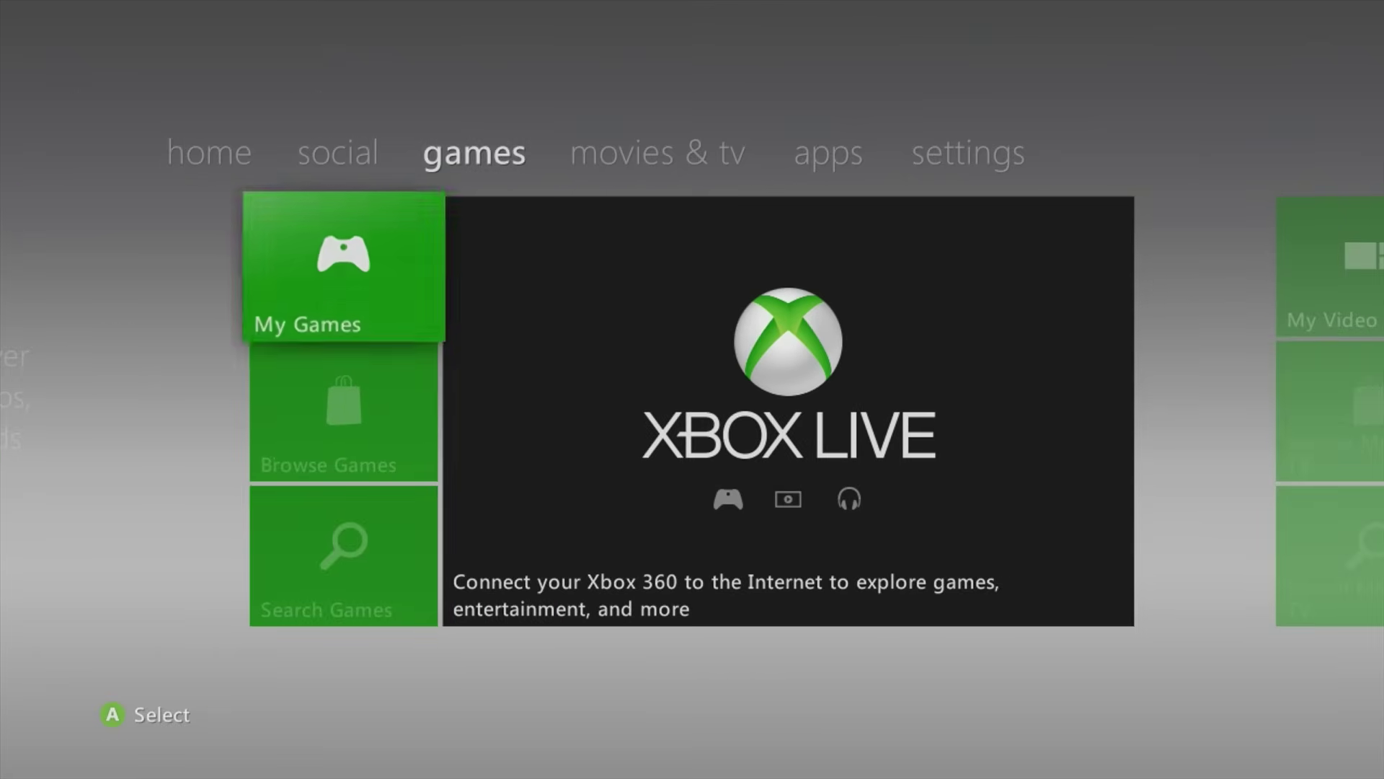